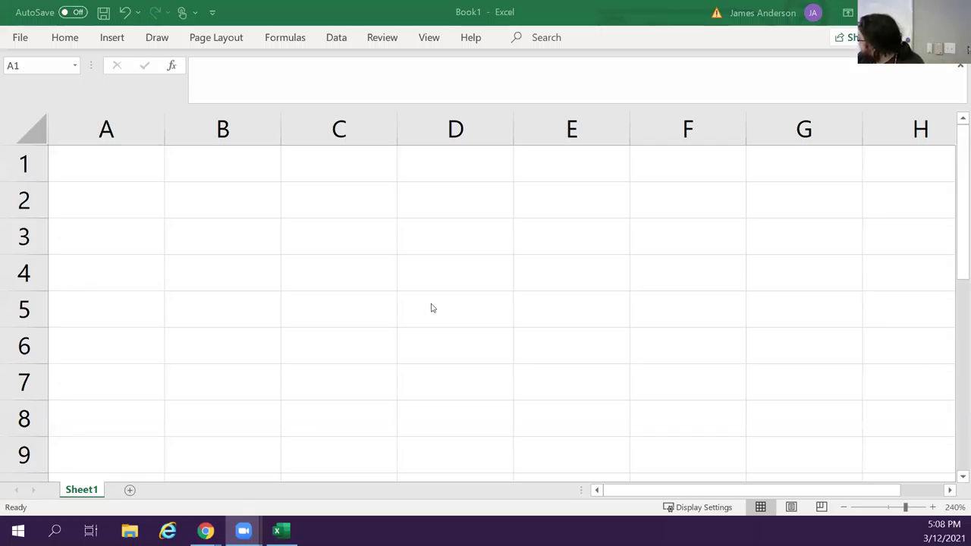
Step: Rename the first worksheet tab from Sheet1 to 'CI from range'
{"action": "left_click", "coordinate": [76, 492]}
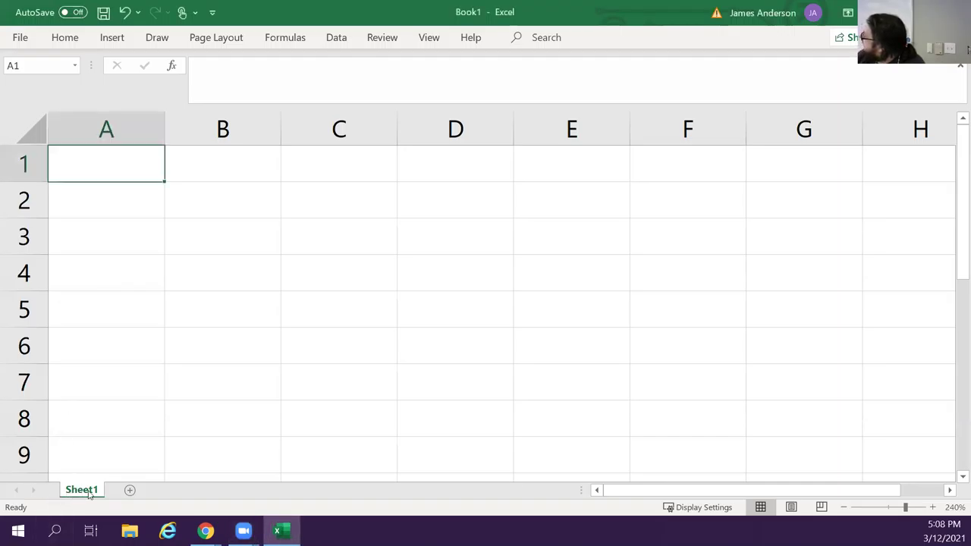
{"action": "right_click", "coordinate": [82, 493]}
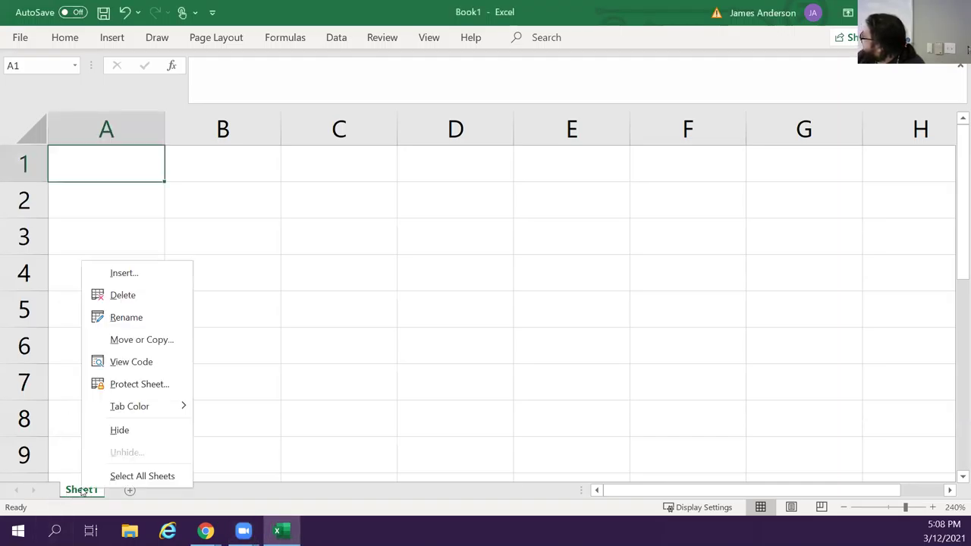
{"action": "left_click", "coordinate": [142, 320]}
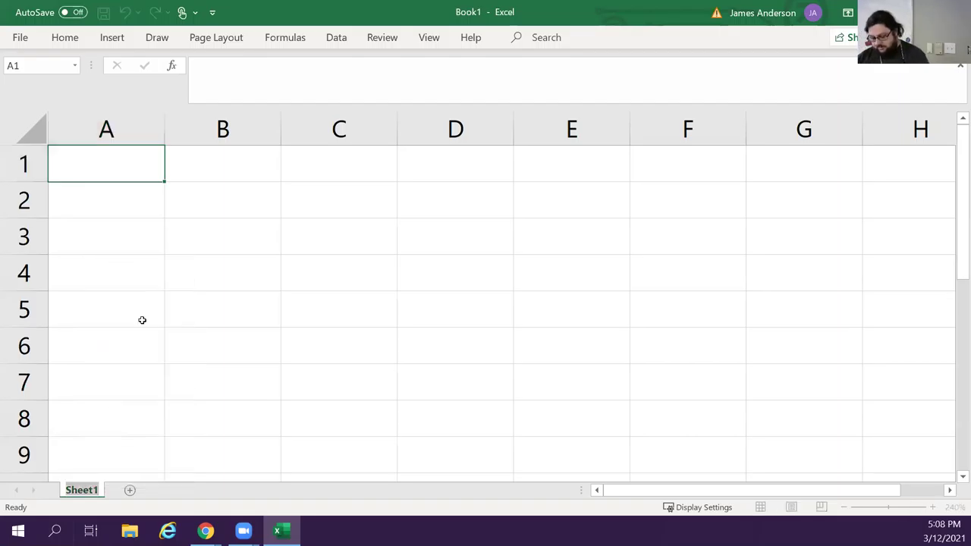
{"action": "type", "text": "CI from r"}
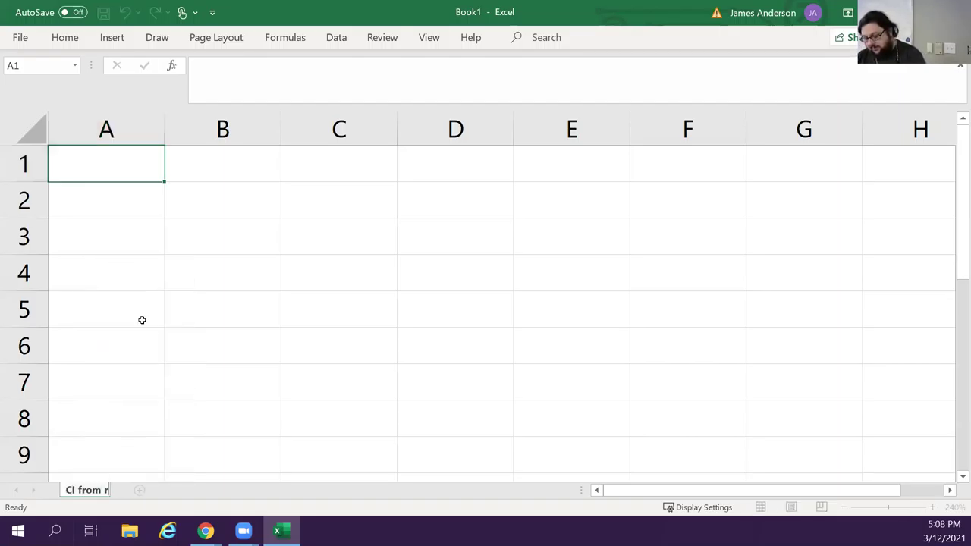
{"action": "type", "text": "ange"}
{"action": "key", "text": "Return"}
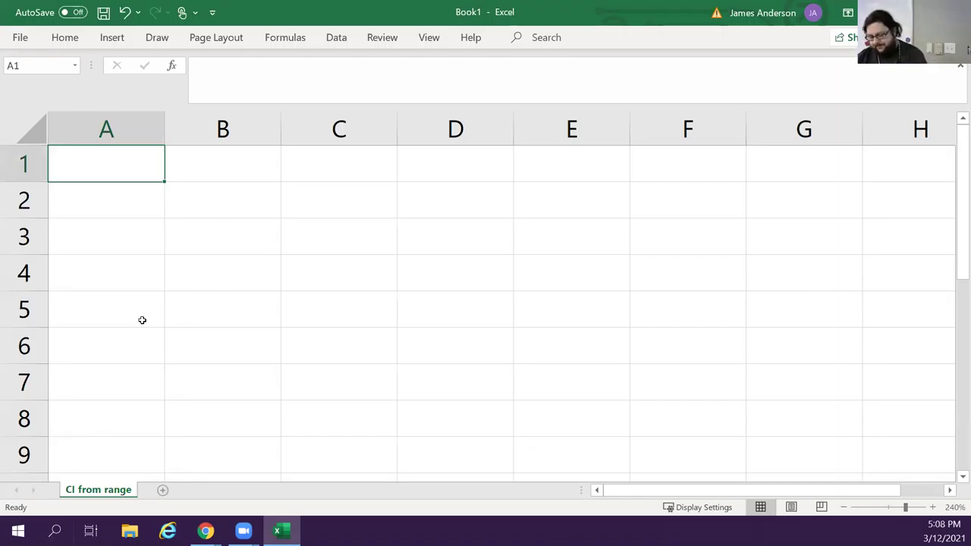
Step: Enter the Upper CI and Lower CI labels in A1:A2, with 246.9 beside Upper CI
{"action": "type", "text": "Upper"}
{"action": "key", "text": "Return"}
{"action": "type", "text": "Lo"}
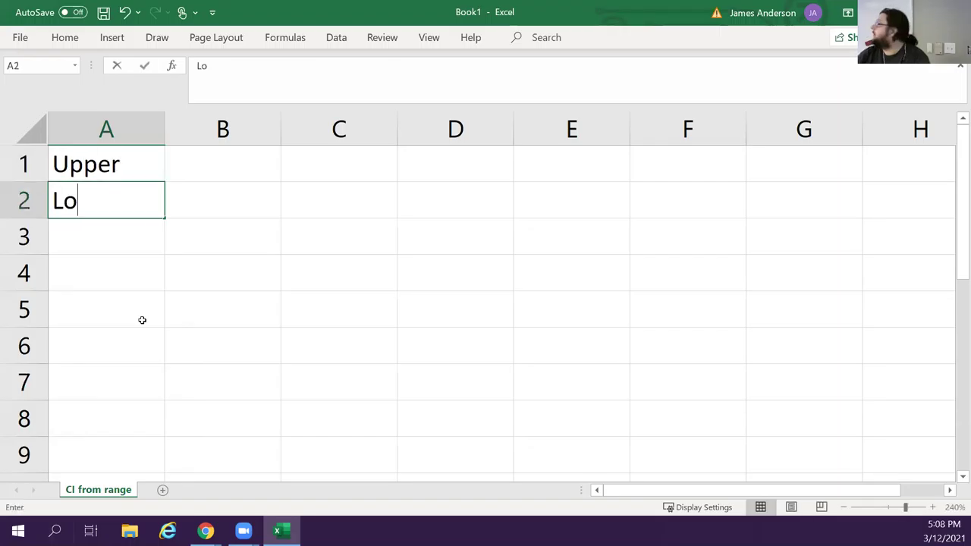
{"action": "type", "text": "wer CI"}
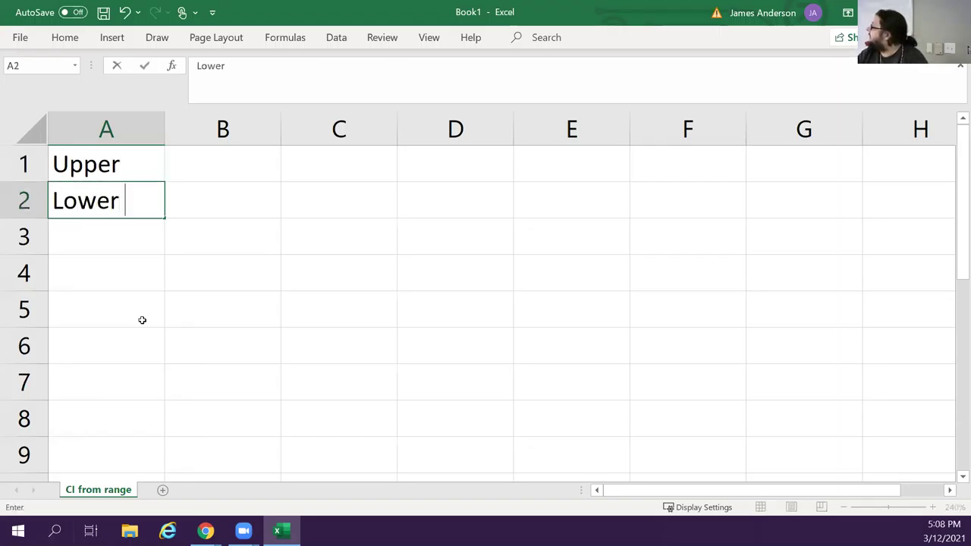
{"action": "key", "text": "Return"}
{"action": "key", "text": "Up"}
{"action": "key", "text": "Up"}
{"action": "key", "text": "F2"}
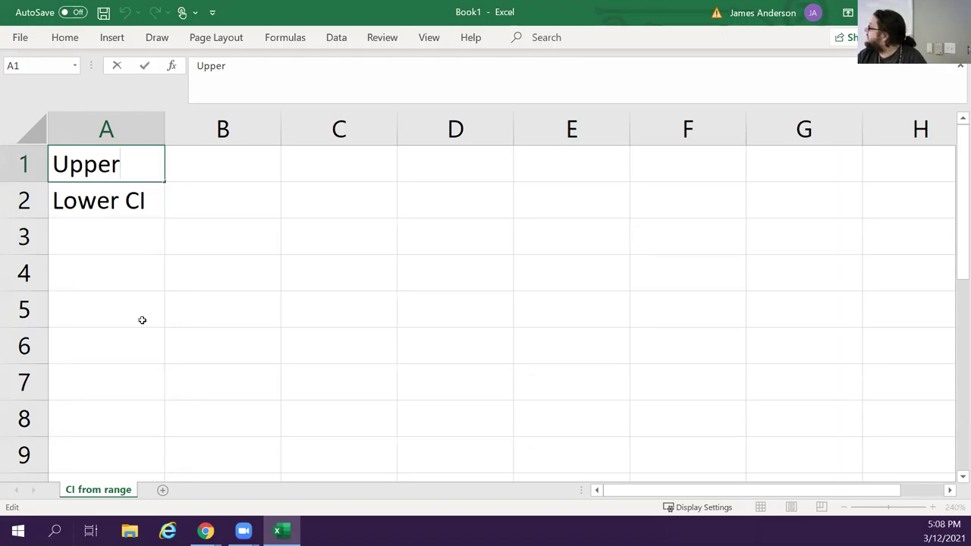
{"action": "type", "text": "CI"}
{"action": "key", "text": "Tab"}
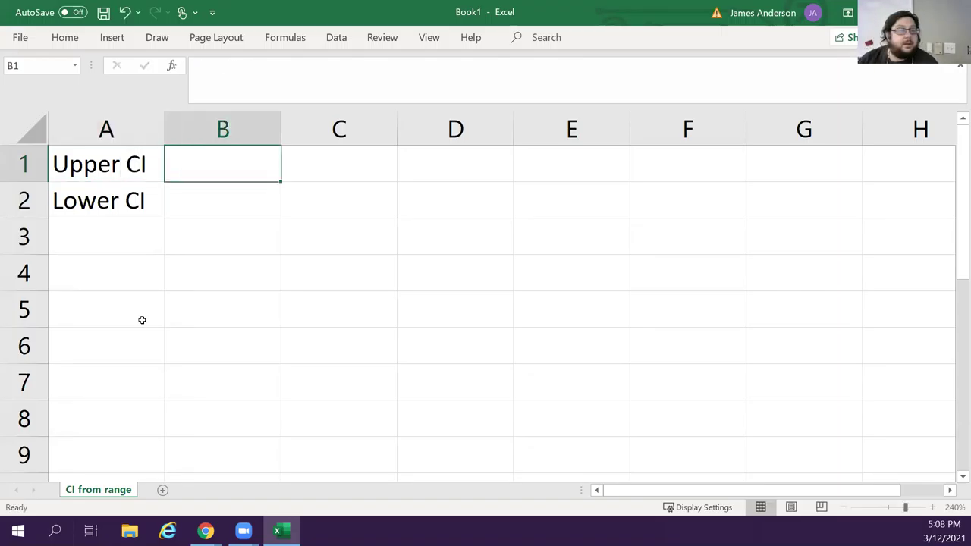
{"action": "type", "text": "246.9"}
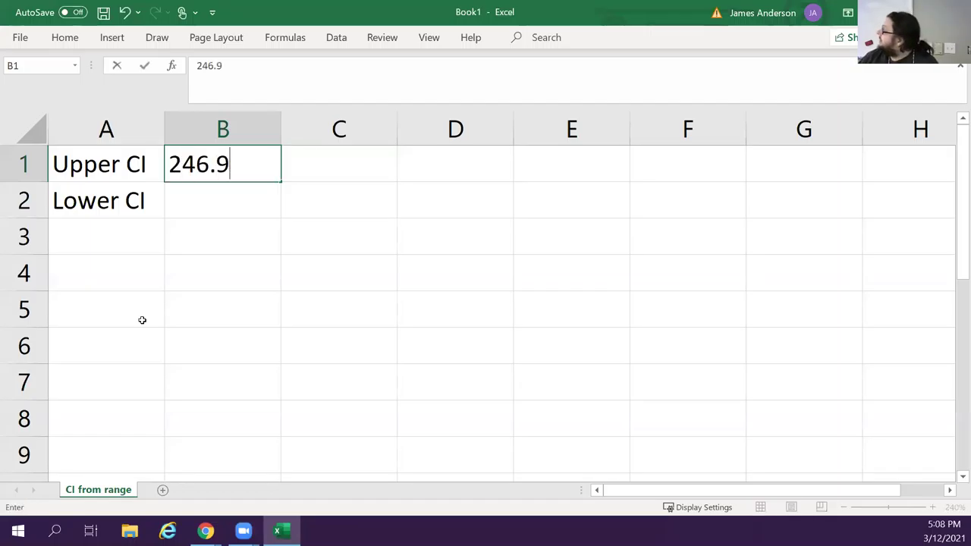
{"action": "key", "text": "Return"}
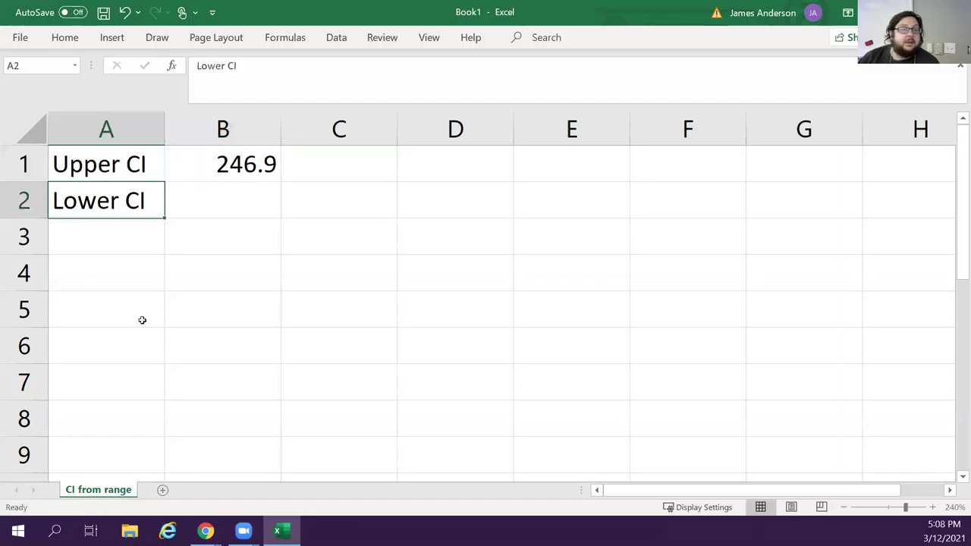
Step: Enter -38.1 beside Lower CI and add Mean with value 75 in row 3
{"action": "key", "text": "Tab"}
{"action": "type", "text": "-38.1"}
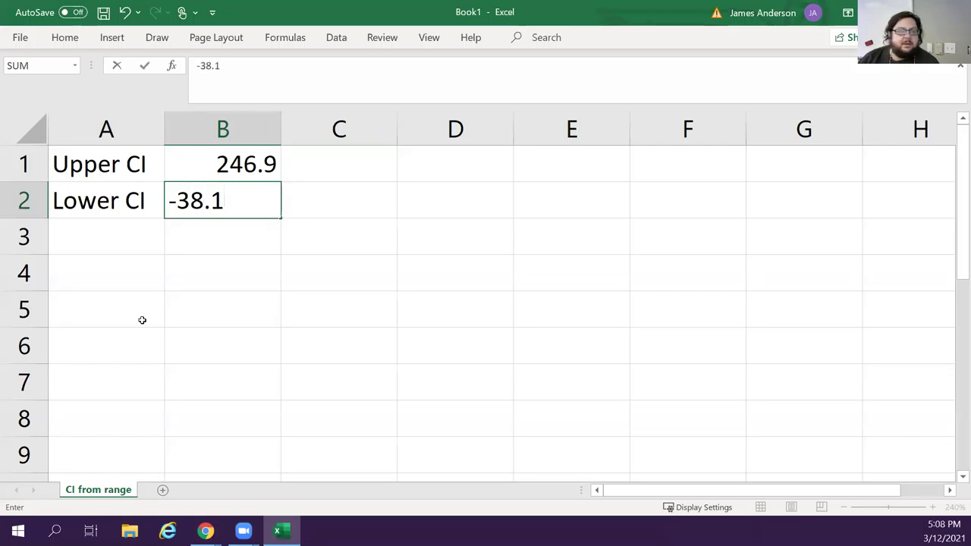
{"action": "key", "text": "Return"}
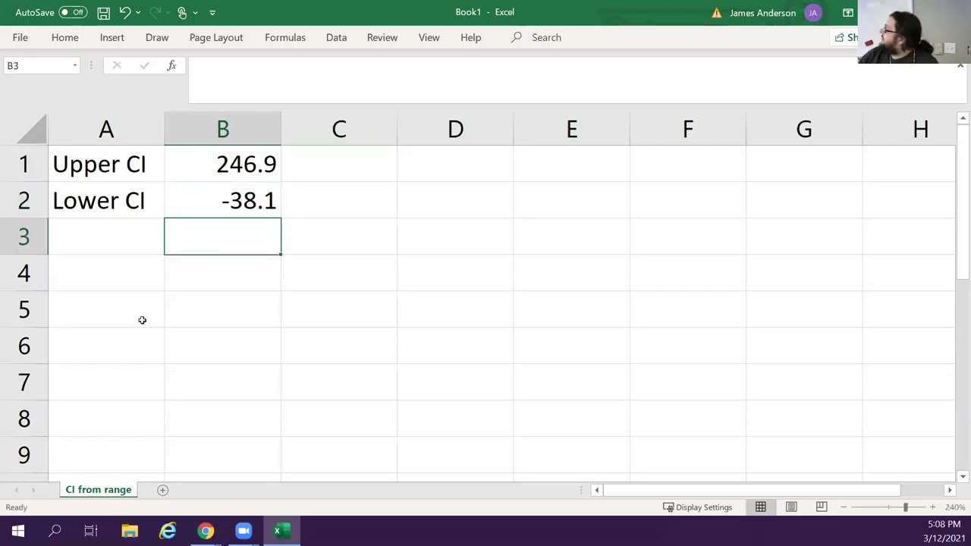
{"action": "key", "text": "Left"}
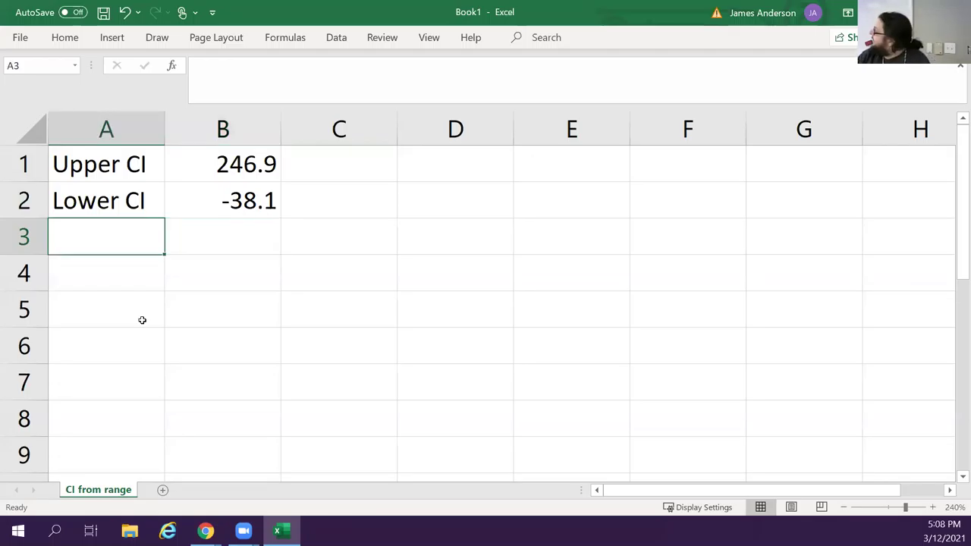
{"action": "type", "text": "Mean"}
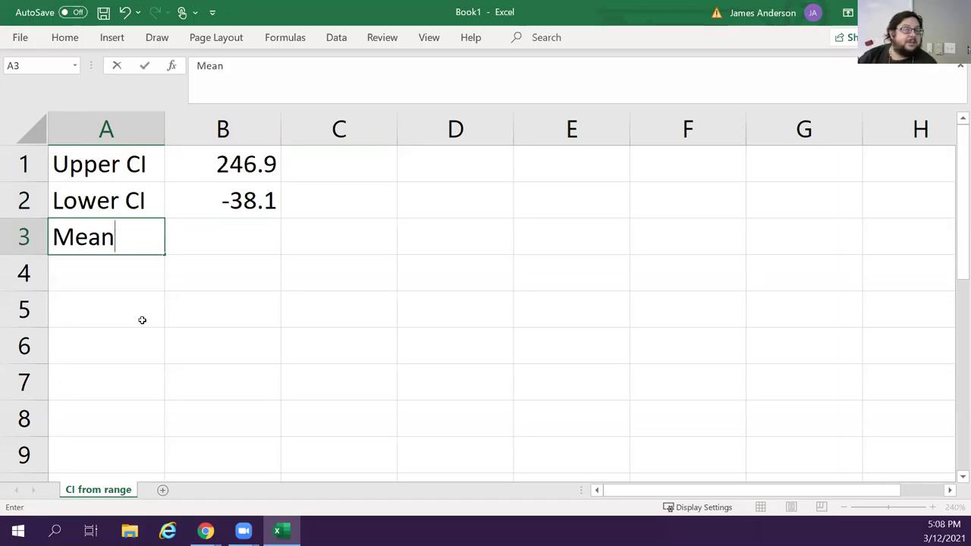
{"action": "key", "text": "Tab"}
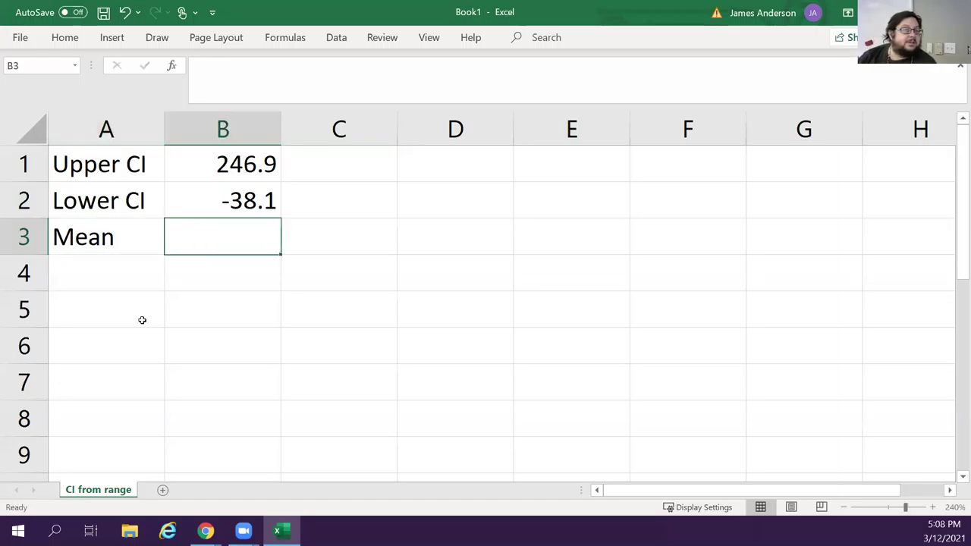
{"action": "type", "text": "75"}
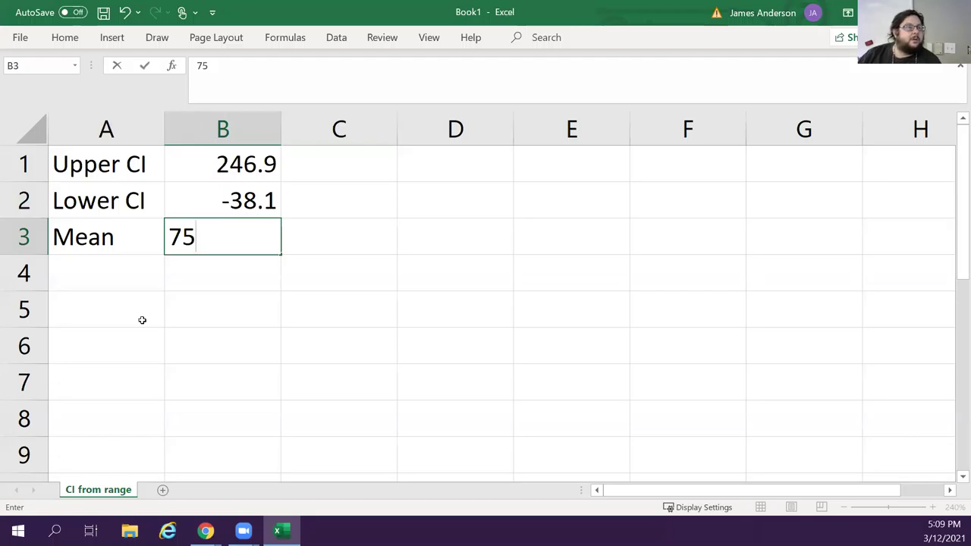
{"action": "key", "text": "Return"}
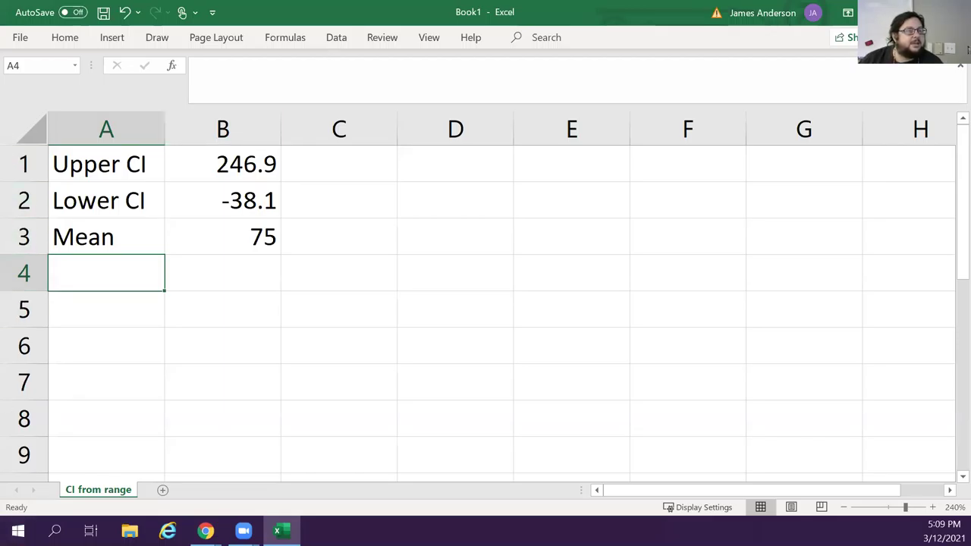
{"action": "key", "text": "alt+Tab"}
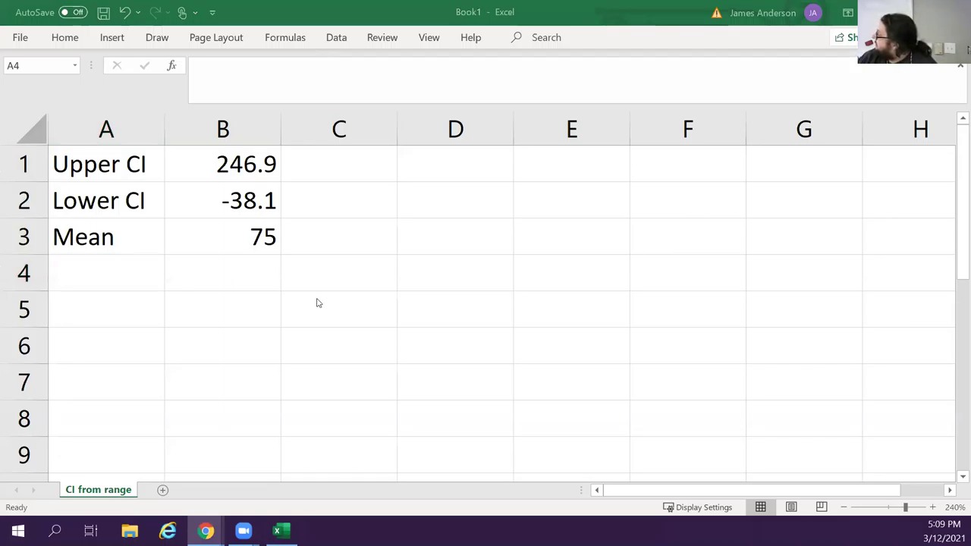
Step: Add a 'Z given' label in row 4 with value 0.99
{"action": "left_click", "coordinate": [115, 260]}
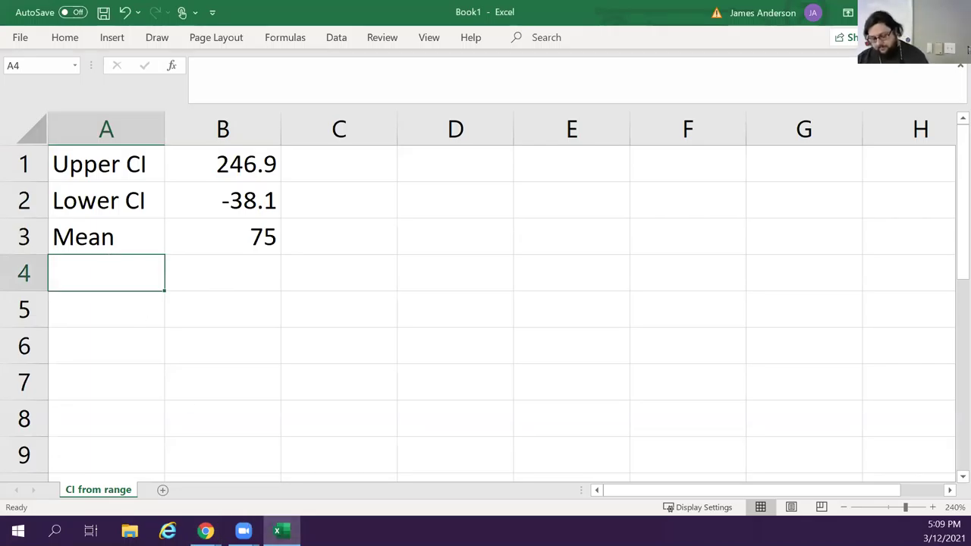
{"action": "type", "text": "Z score"}
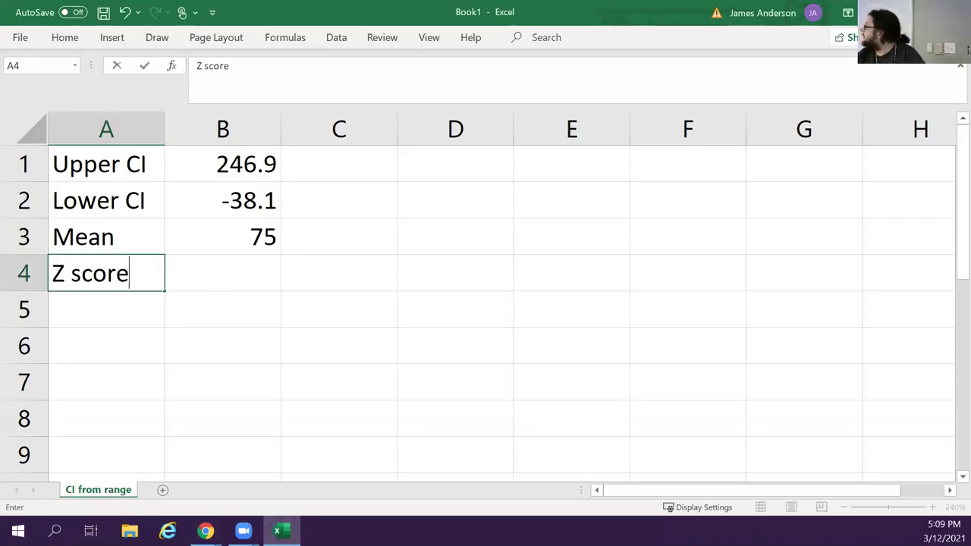
{"action": "key", "text": "Tab"}
{"action": "left_click", "coordinate": [106, 273]}
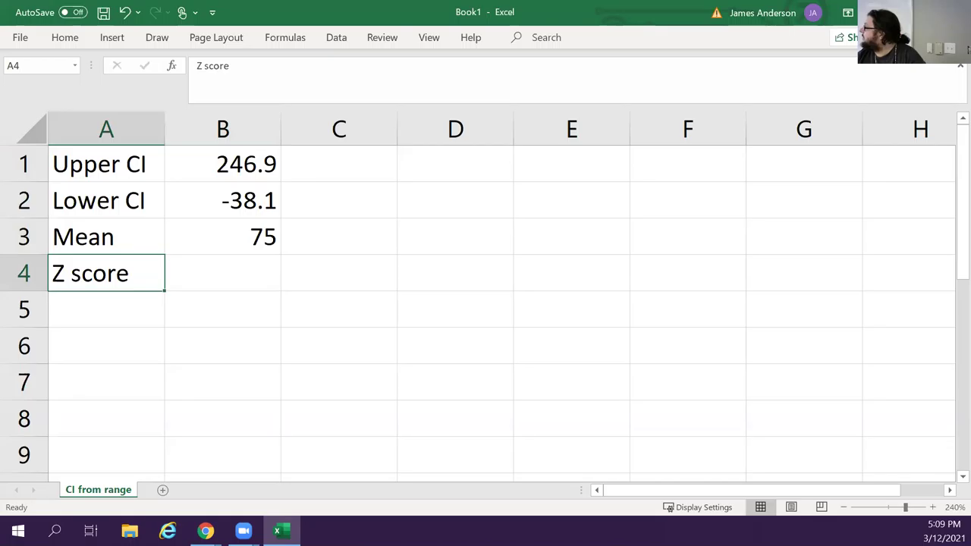
{"action": "type", "text": "Z give"}
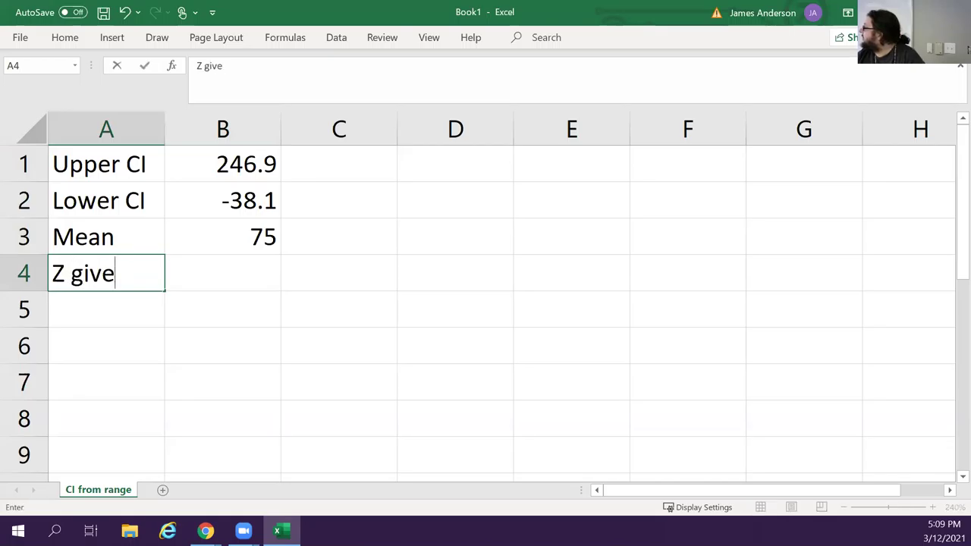
{"action": "type", "text": "n"}
{"action": "key", "text": "Tab"}
{"action": "type", "text": ".99"}
{"action": "key", "text": "Return"}
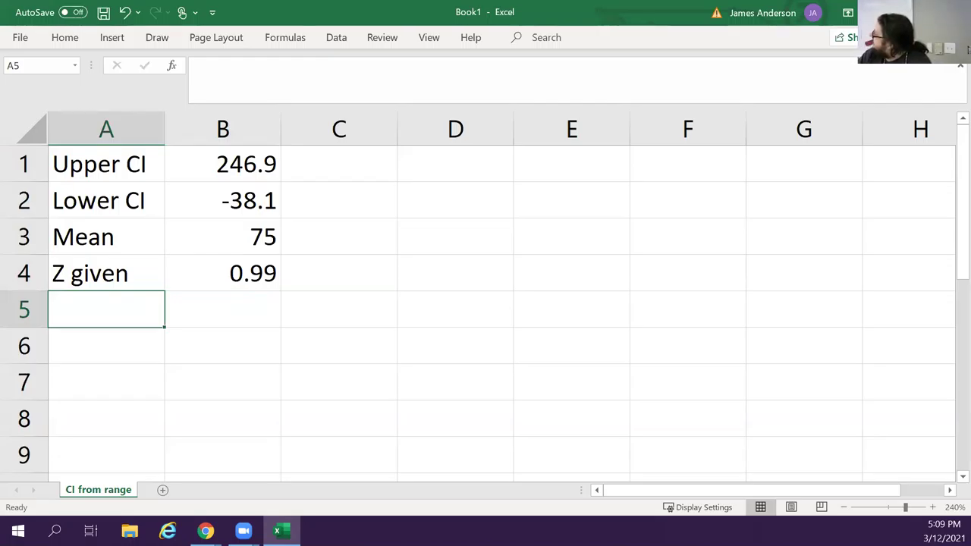
Step: Add an Error+ row computing Upper CI minus Mean (=B1-B3), giving 171.9
{"action": "type", "text": "Error"}
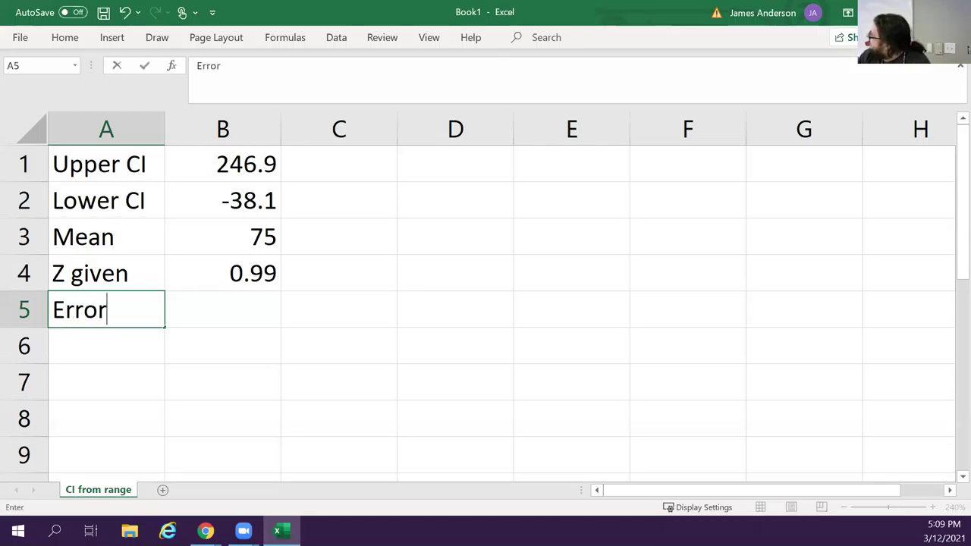
{"action": "key", "text": "Tab"}
{"action": "type", "text": "="}
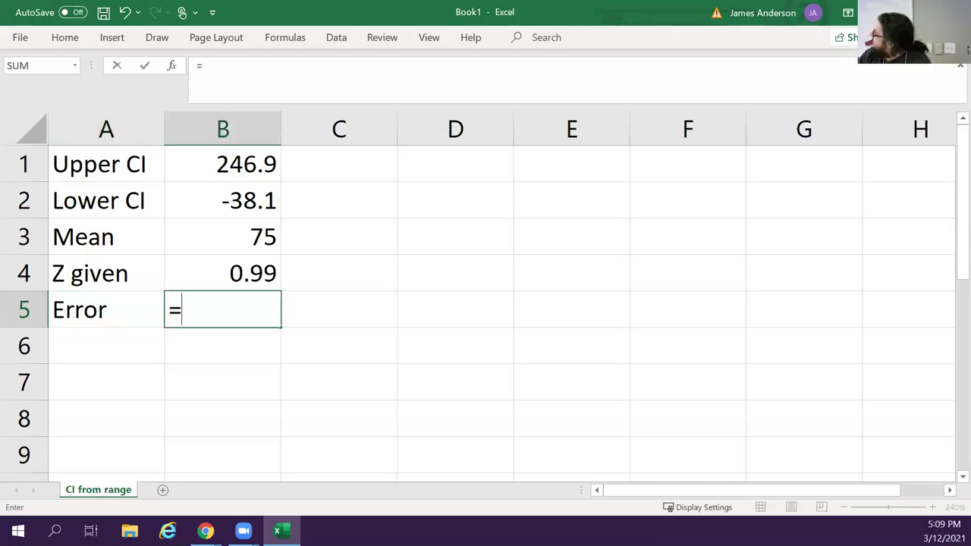
{"action": "left_click", "coordinate": [237, 164]}
{"action": "type", "text": "-"}
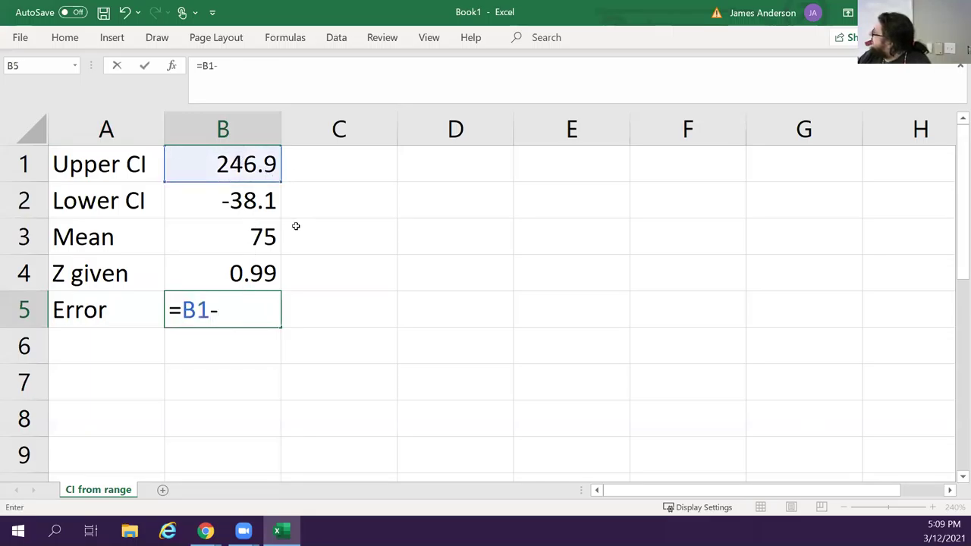
{"action": "left_click", "coordinate": [256, 239]}
{"action": "key", "text": "Return"}
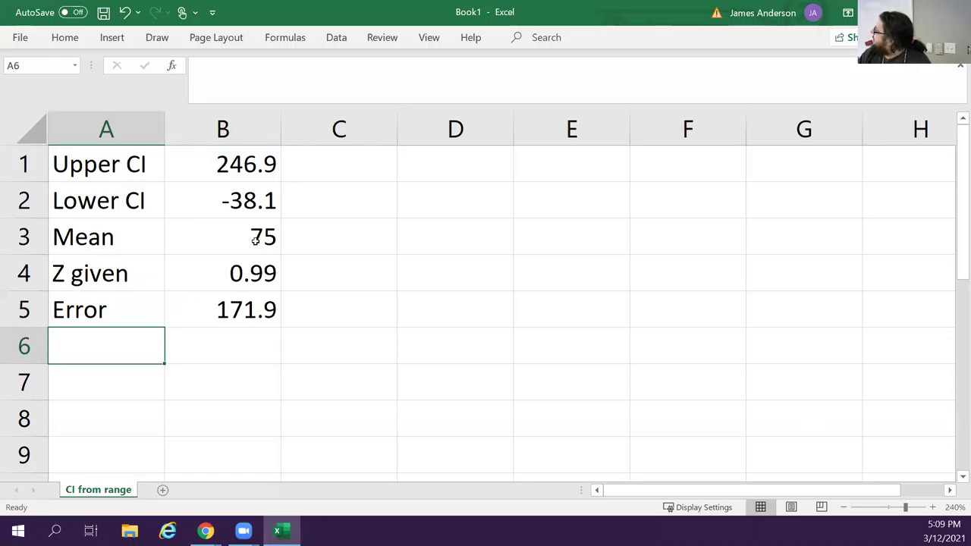
{"action": "key", "text": "Up"}
{"action": "key", "text": "F2"}
{"action": "type", "text": "+"}
{"action": "key", "text": "Return"}
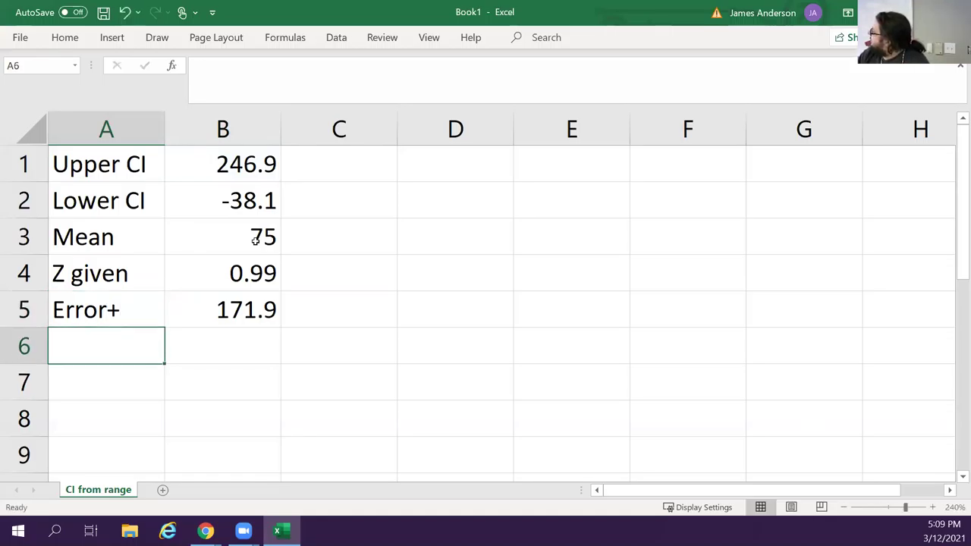
Step: Add an Error- row computing Lower CI minus Mean (=B2-B3), giving -113.1
{"action": "type", "text": "Err"}
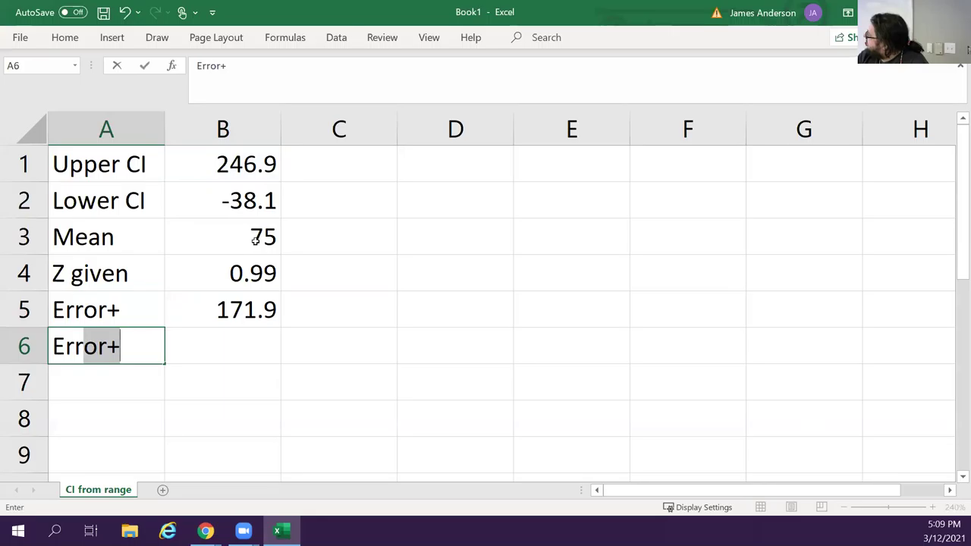
{"action": "type", "text": "or-"}
{"action": "key", "text": "Tab"}
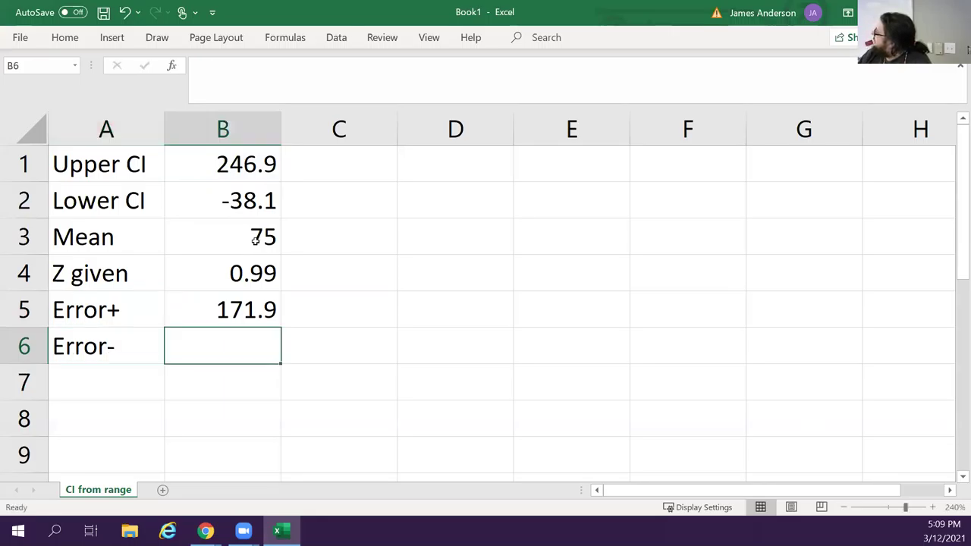
{"action": "type", "text": "=-"}
{"action": "key", "text": "BackSpace"}
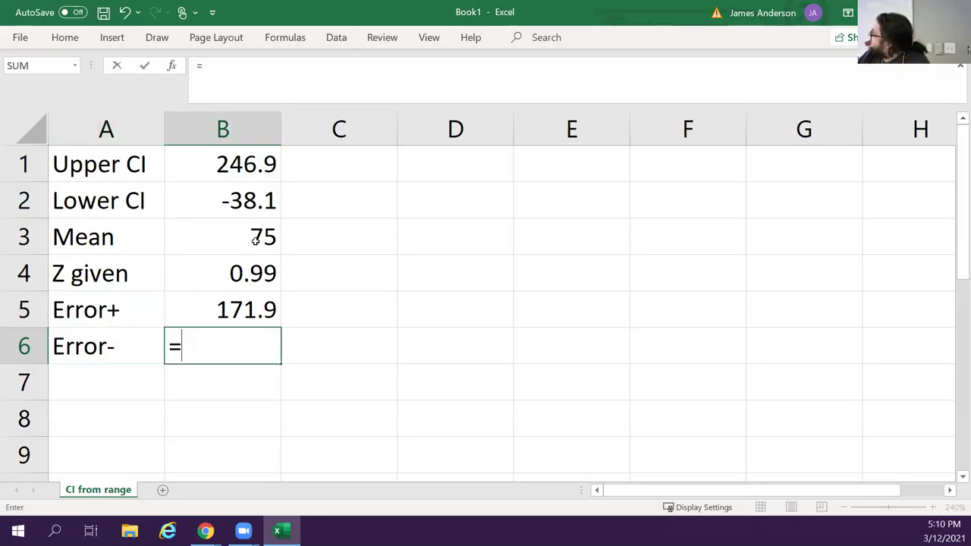
{"action": "left_click", "coordinate": [250, 201]}
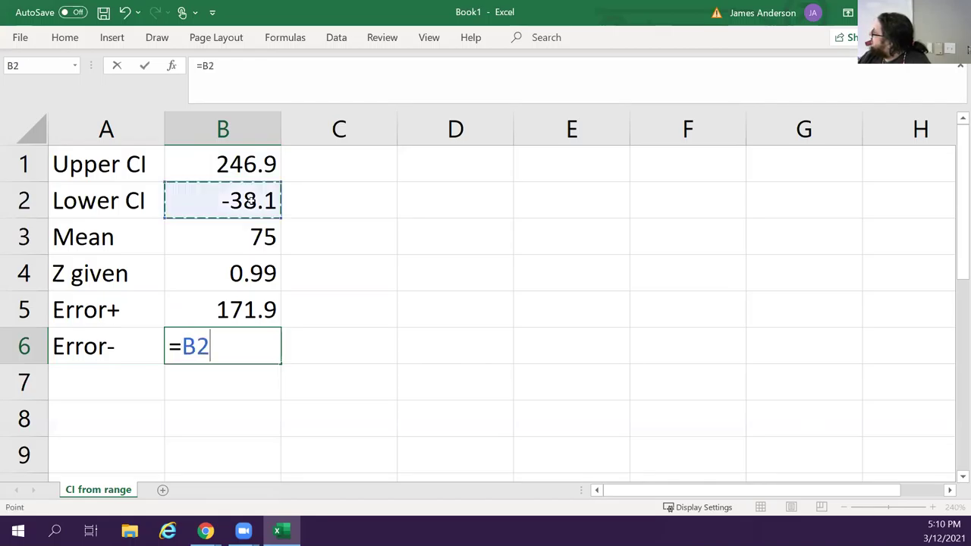
{"action": "type", "text": "-"}
{"action": "left_click", "coordinate": [255, 235]}
{"action": "key", "text": "Return"}
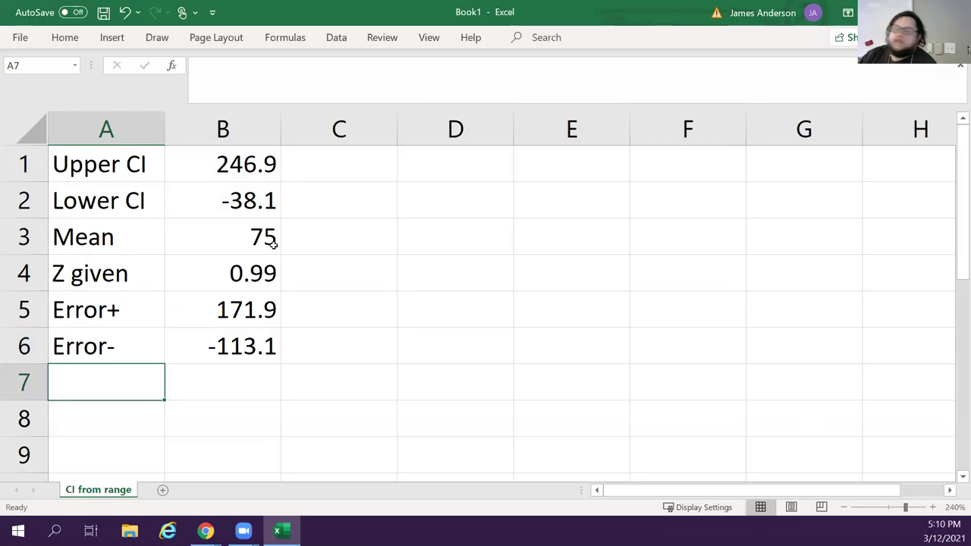
{"action": "key", "text": "Up"}
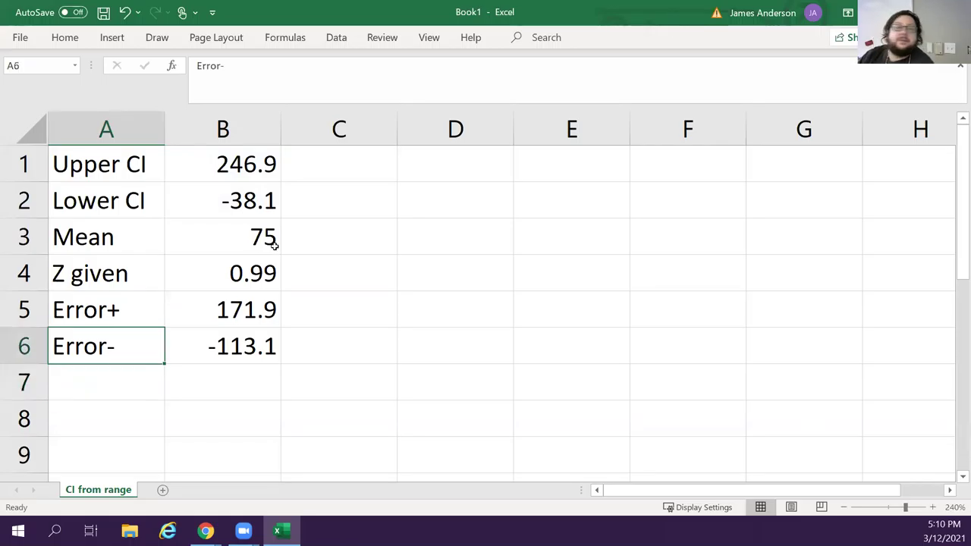
{"action": "key", "text": "Up"}
{"action": "key", "text": "Up"}
{"action": "key", "text": "Up"}
{"action": "key", "text": "Up"}
{"action": "key", "text": "Up"}
{"action": "key", "text": "Right"}
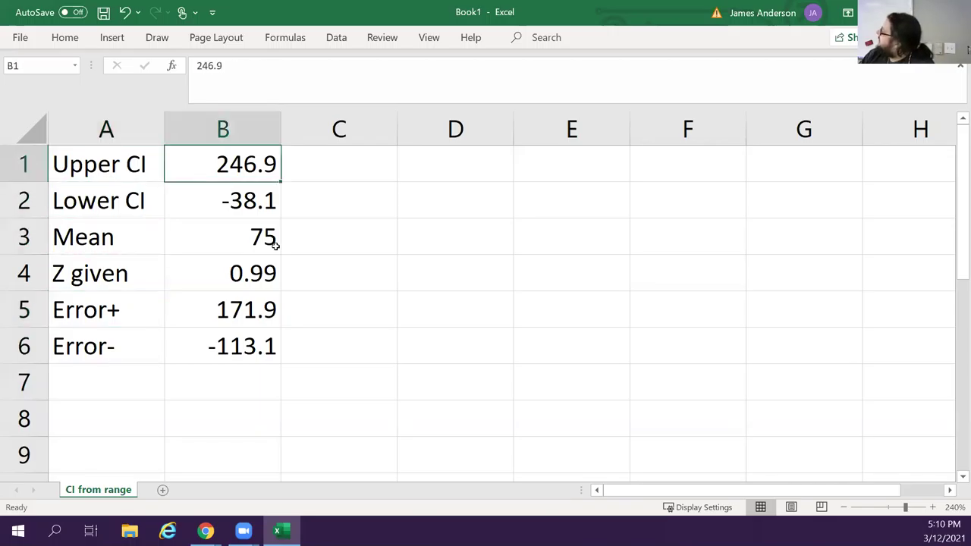
{"action": "key", "text": "Down"}
{"action": "key", "text": "Down"}
{"action": "key", "text": "Down"}
{"action": "key", "text": "Down"}
{"action": "key", "text": "Down"}
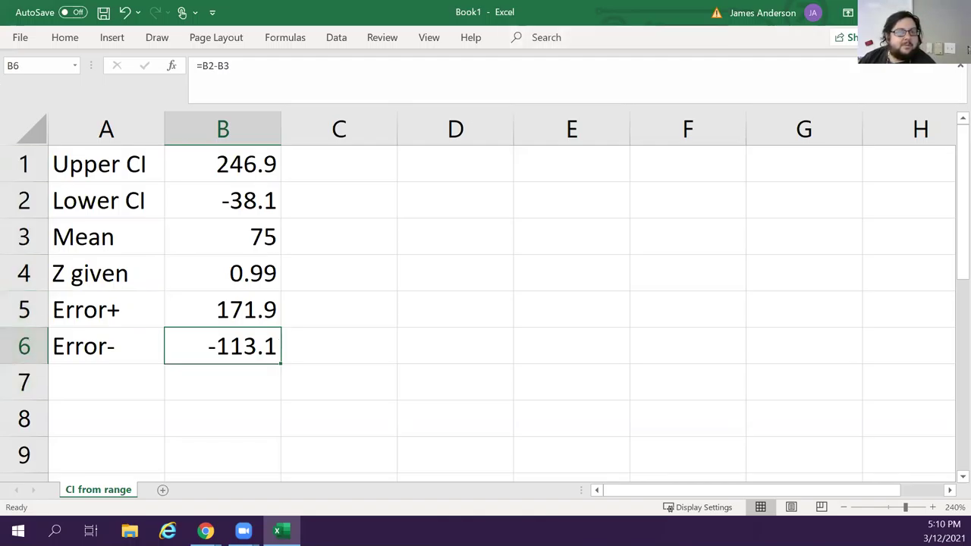
{"action": "key", "text": "alt+Tab"}
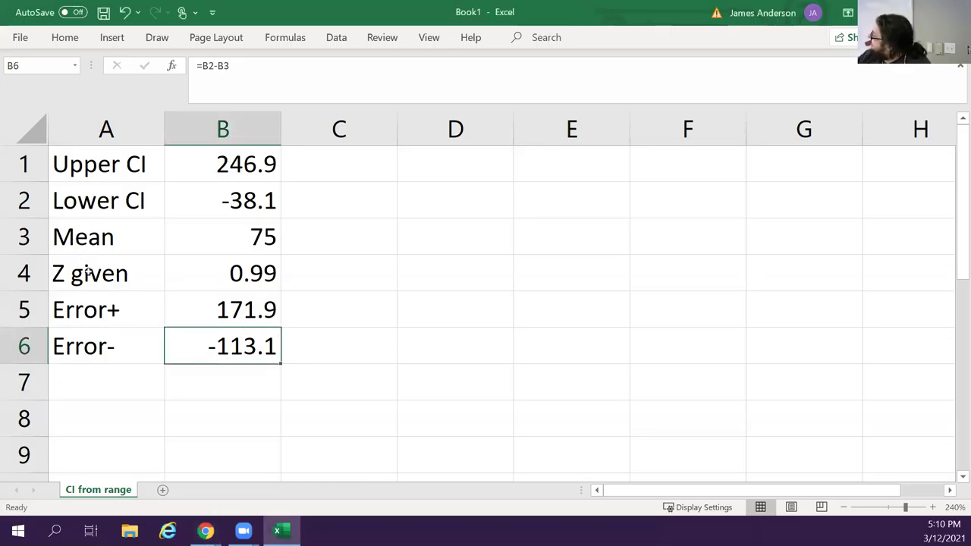
Step: Clear A4:B6 and write 'Because this contins 75, it's not greater than' in A4
{"action": "left_click_drag", "start_coordinate": [88, 272], "coordinate": [230, 352]}
{"action": "key", "text": "Delete"}
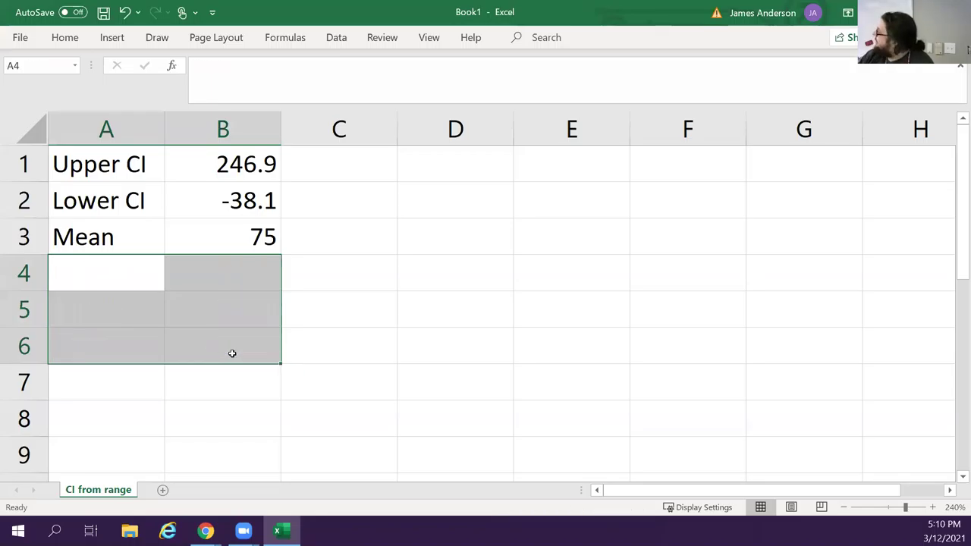
{"action": "key", "text": "Up"}
{"action": "key", "text": "Down"}
{"action": "type", "text": "Be"}
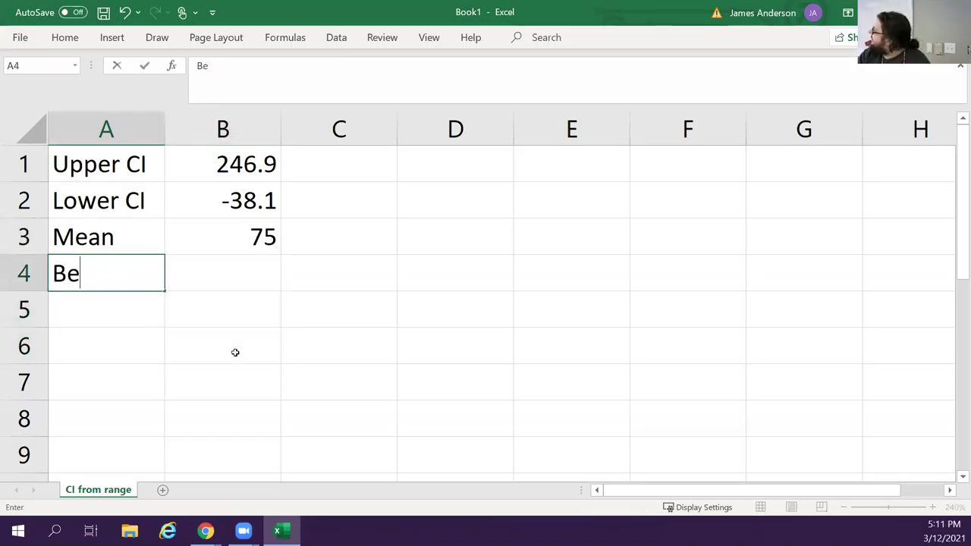
{"action": "type", "text": "cause t"}
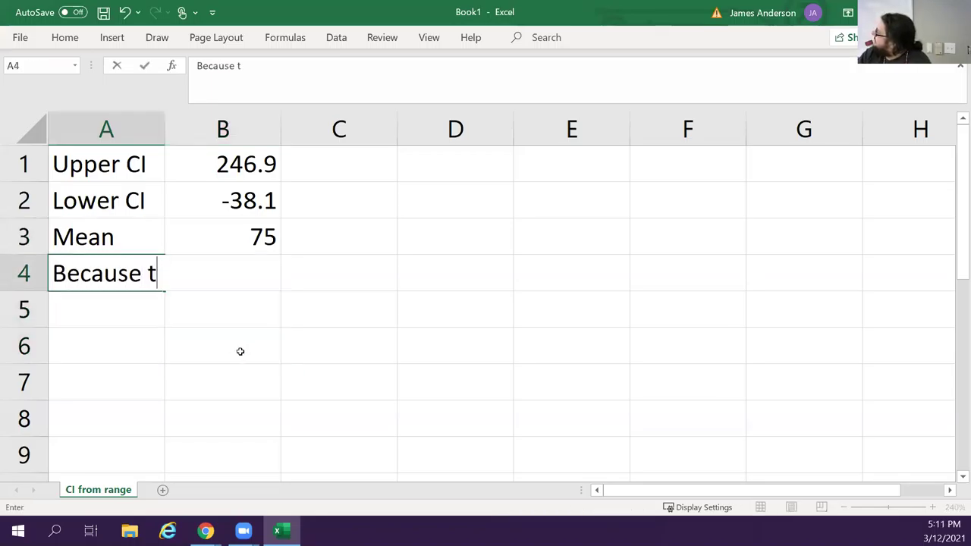
{"action": "type", "text": "his contin"}
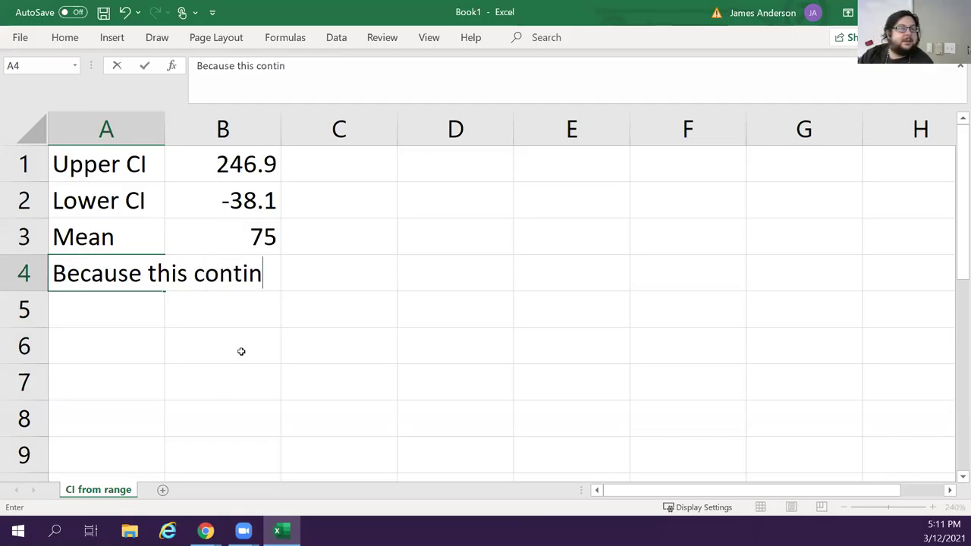
{"action": "type", "text": "s "}
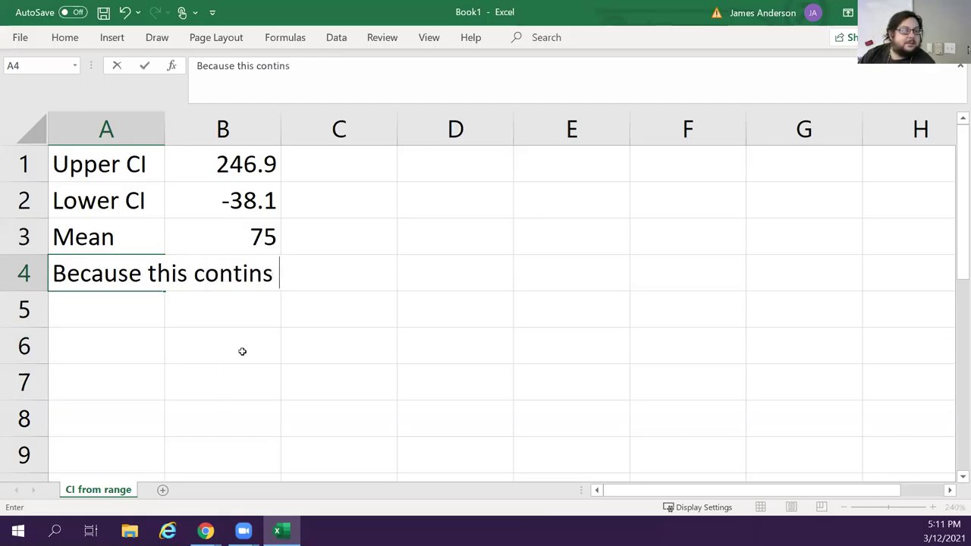
{"action": "type", "text": "75, "}
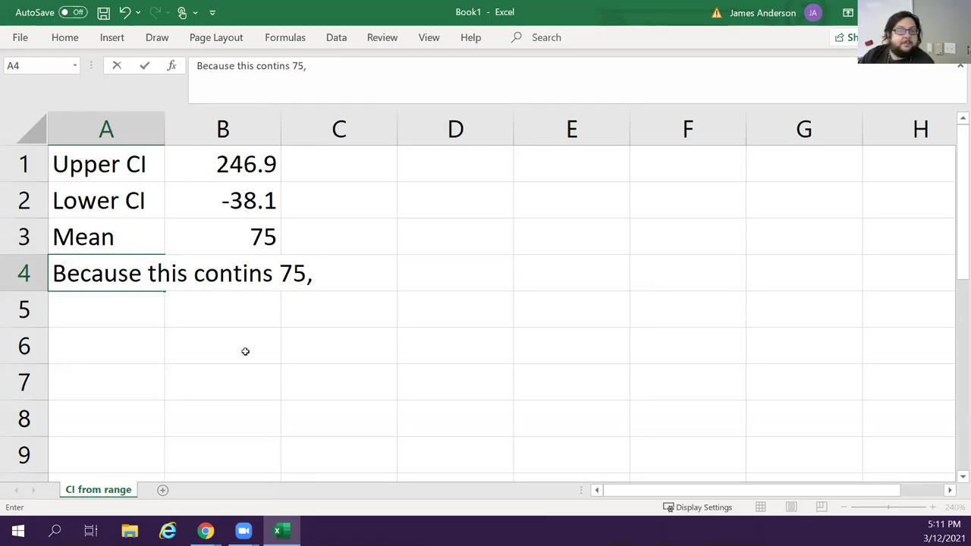
{"action": "type", "text": "i"}
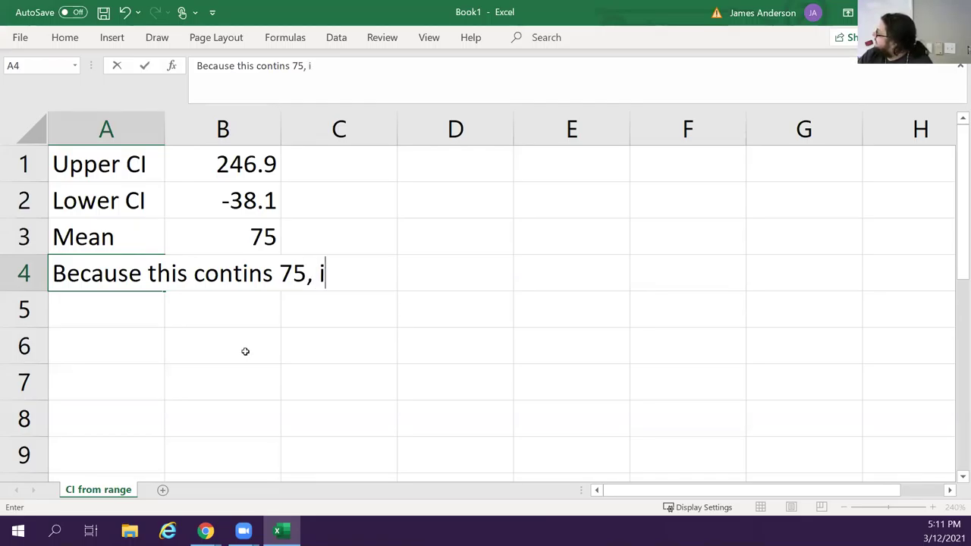
{"action": "type", "text": "t's not great"}
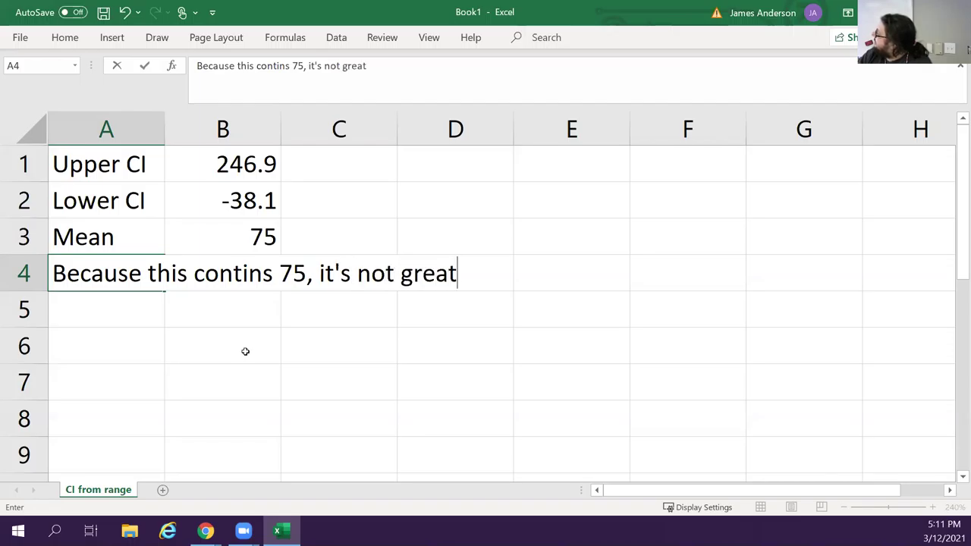
{"action": "type", "text": "er than"}
{"action": "key", "text": "Return"}
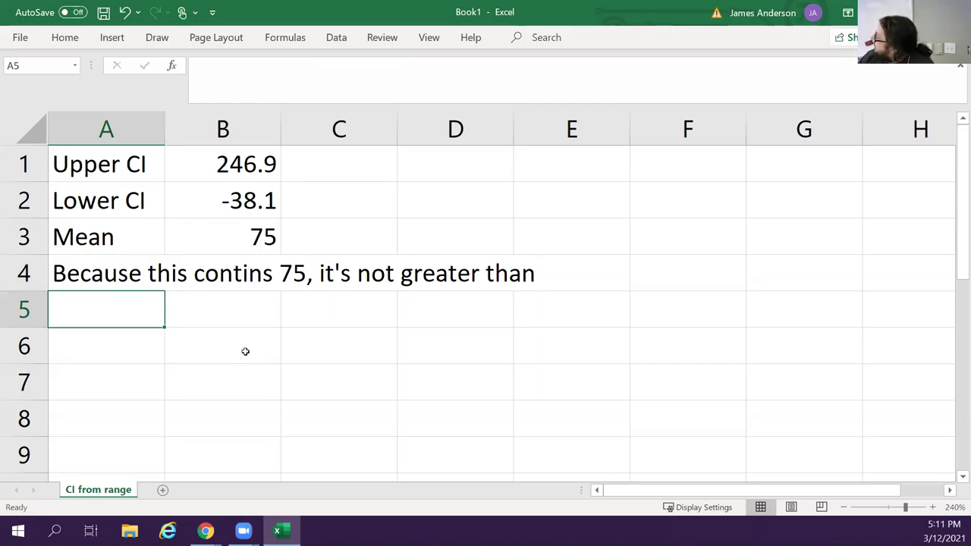
{"action": "key", "text": "Up"}
{"action": "key", "text": "Up"}
{"action": "key", "text": "Right"}
{"action": "key", "text": "Up"}
{"action": "key", "text": "Up"}
{"action": "key", "text": "Down"}
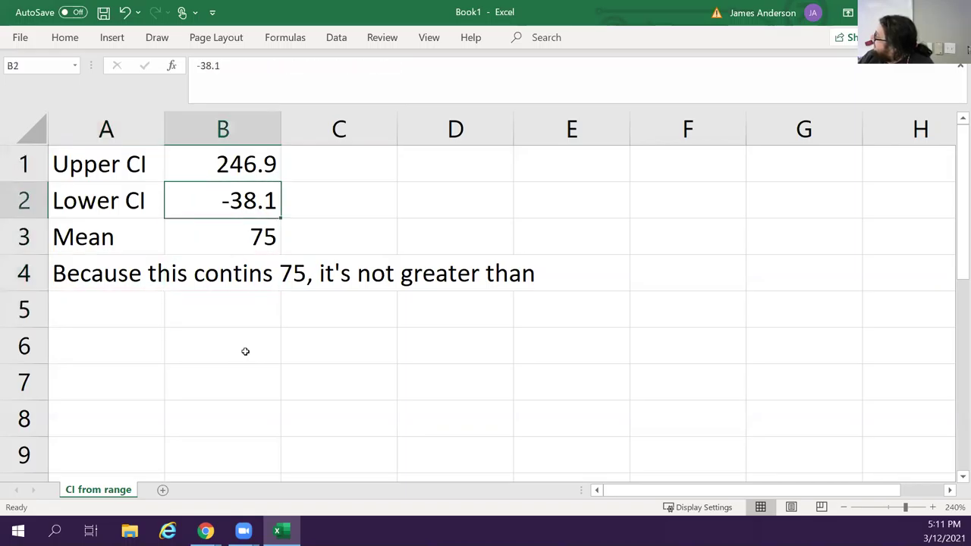
{"action": "key", "text": "Up"}
{"action": "key", "text": "Down"}
{"action": "key", "text": "Down"}
{"action": "key", "text": "Down"}
{"action": "key", "text": "Down"}
{"action": "key", "text": "Right"}
{"action": "key", "text": "Up"}
{"action": "key", "text": "Left"}
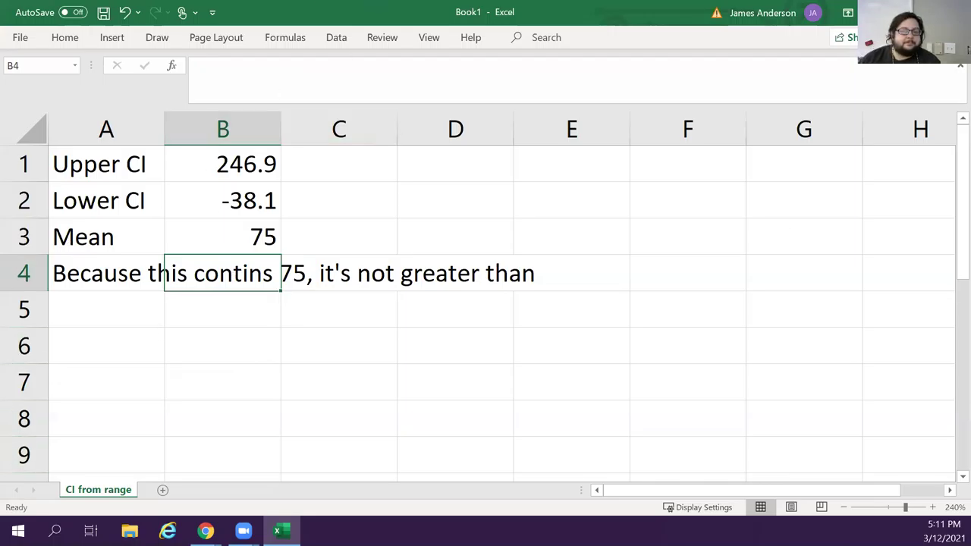
{"action": "key", "text": "alt+Tab"}
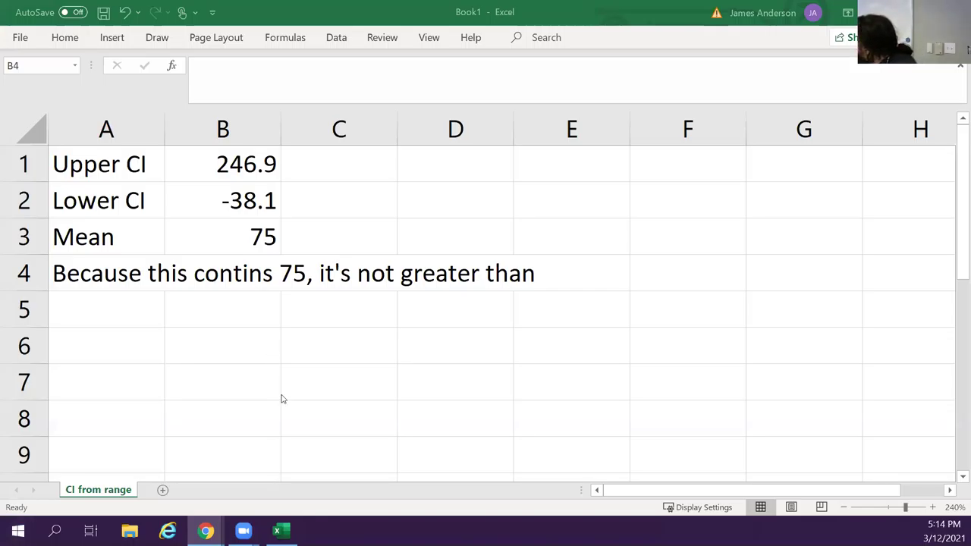
Step: Add a blank worksheet, leaving it named Sheet2, and zoom in on it
{"action": "left_click", "coordinate": [163, 493]}
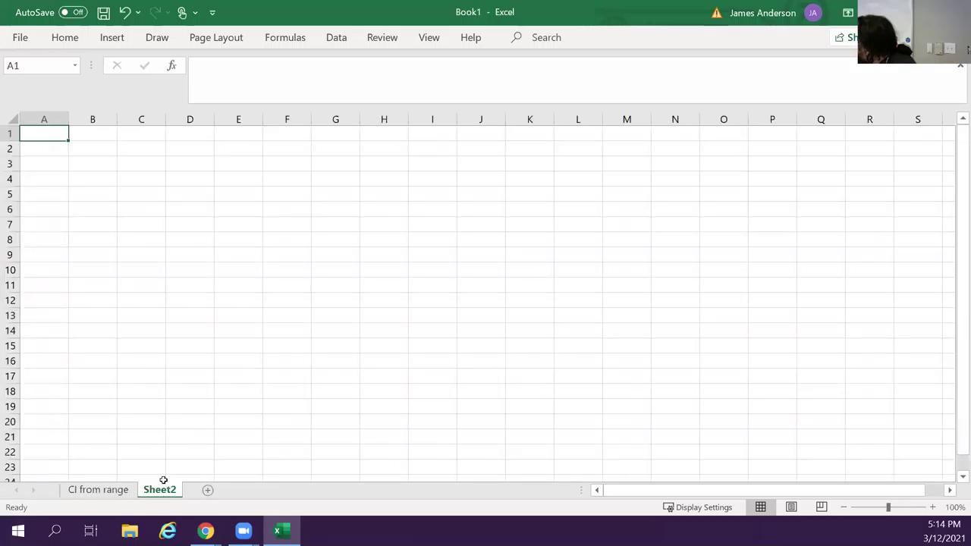
{"action": "right_click", "coordinate": [150, 490]}
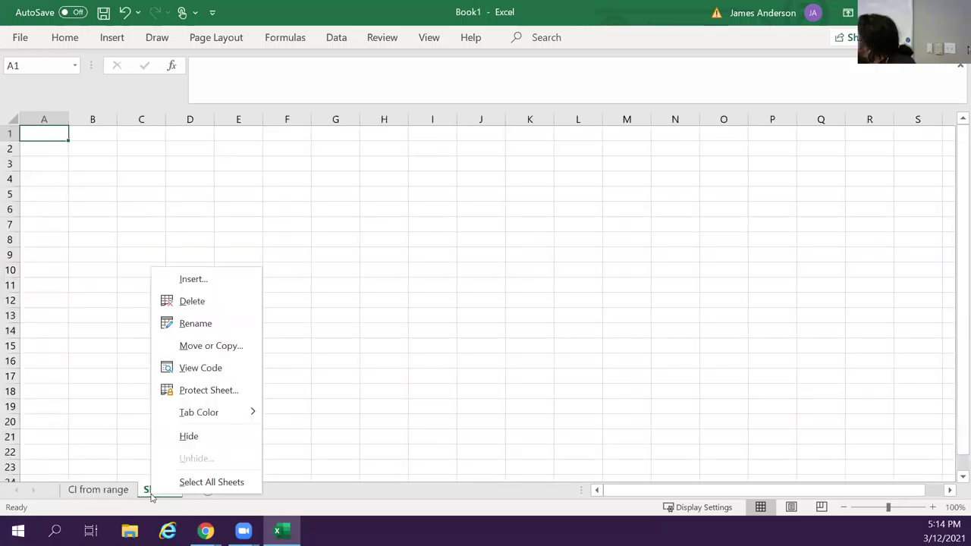
{"action": "left_click", "coordinate": [204, 326]}
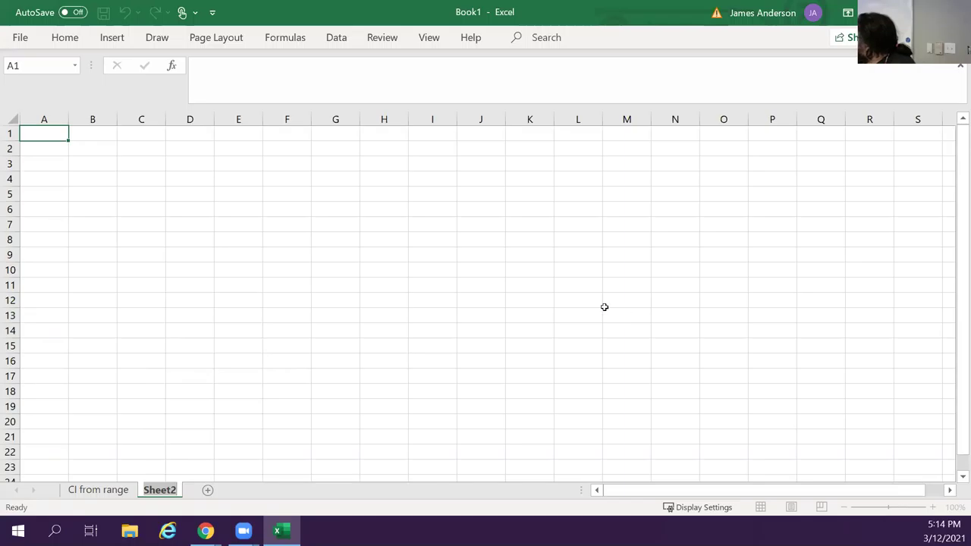
{"action": "left_click", "coordinate": [52, 144]}
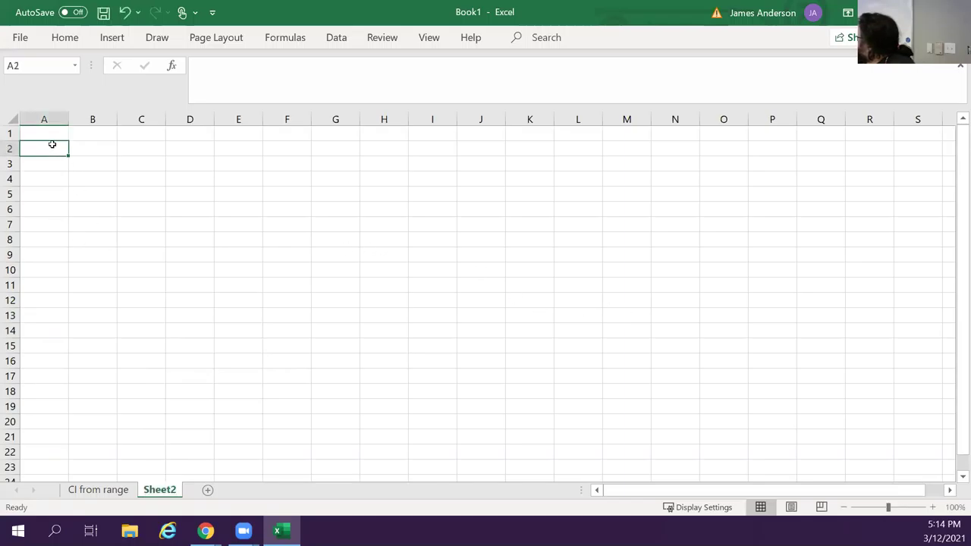
{"action": "left_click", "coordinate": [906, 507]}
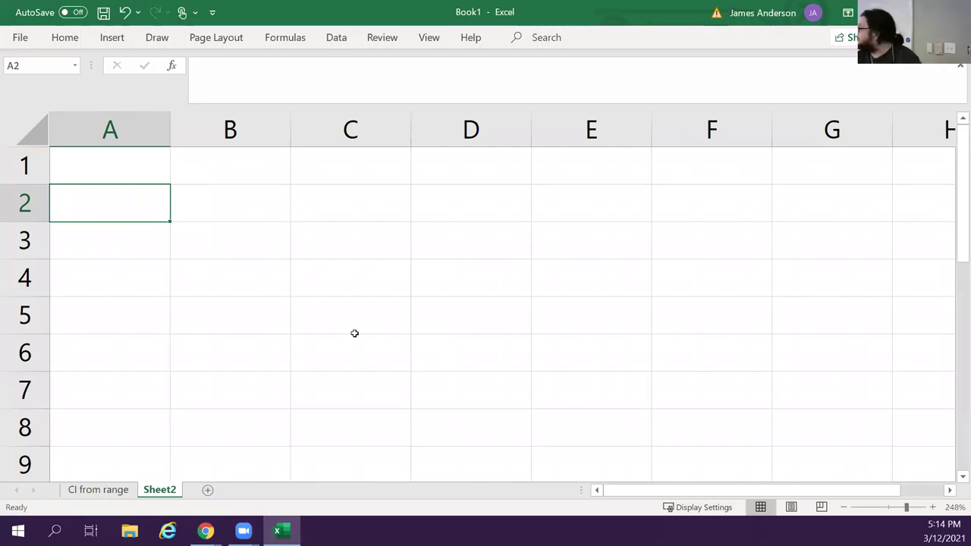
Step: Title the sheet 'Uber quick power and Beta calculation' in A1 and note 'Power=Alpha' in A2
{"action": "key", "text": "Up"}
{"action": "type", "text": "Uber quick"}
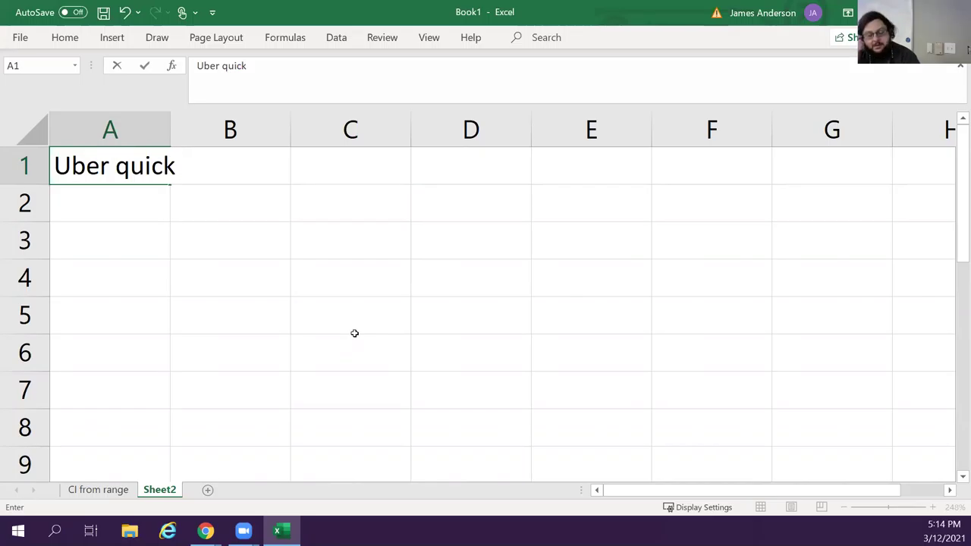
{"action": "type", "text": " power "}
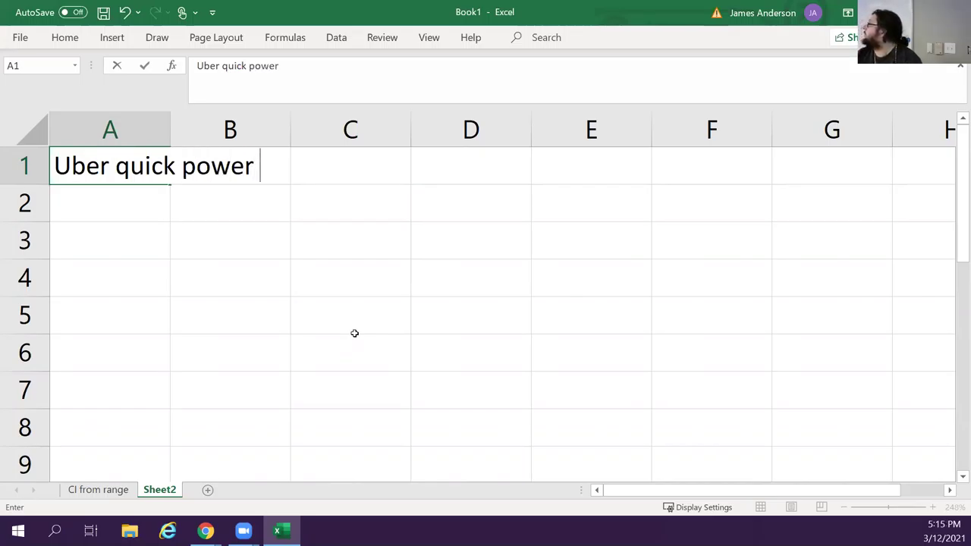
{"action": "type", "text": "and Beta calculation"}
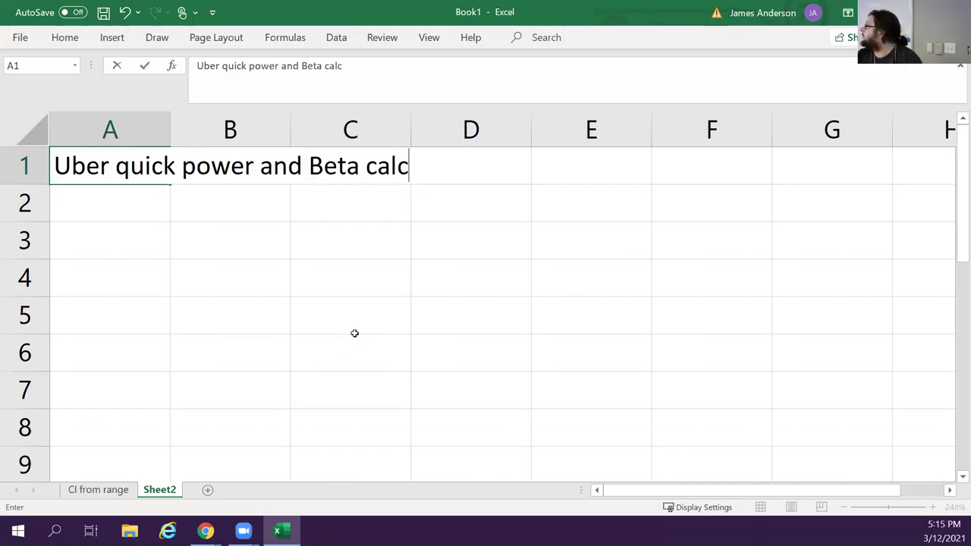
{"action": "key", "text": "ctrl+Return"}
{"action": "key", "text": "Down"}
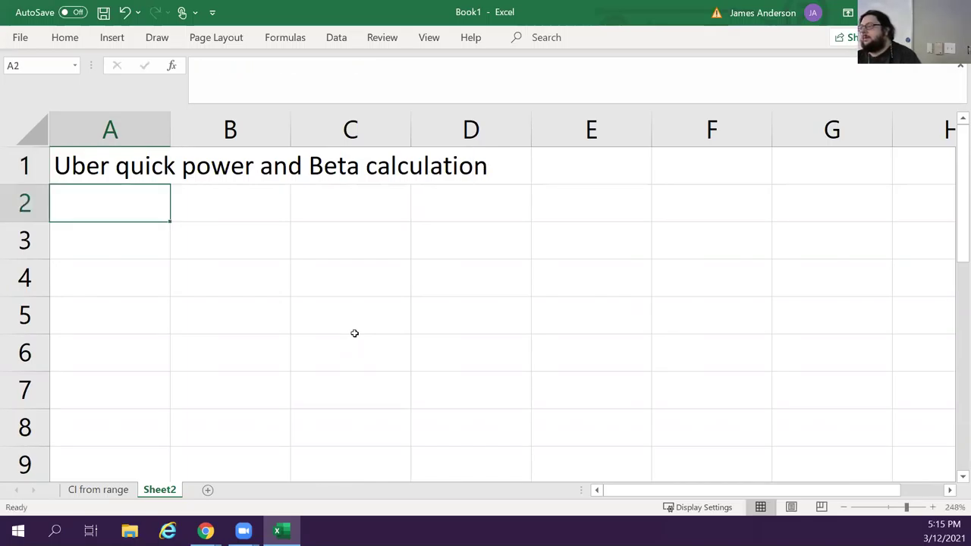
{"action": "type", "text": "Power=A"}
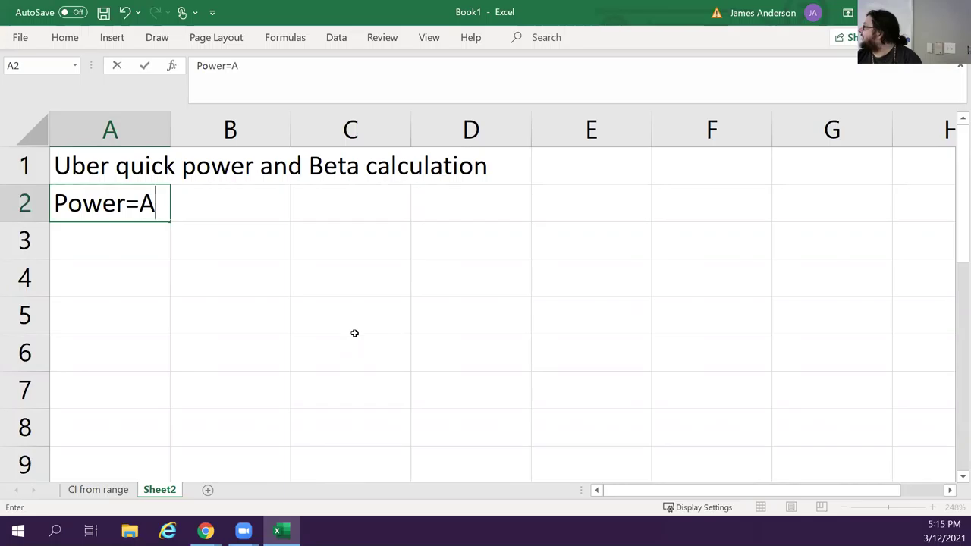
{"action": "type", "text": "lpha"}
{"action": "key", "text": "Return"}
Step: Enter the Alpha label in A3 with value 0.4574 beside it
{"action": "type", "text": "Alpha"}
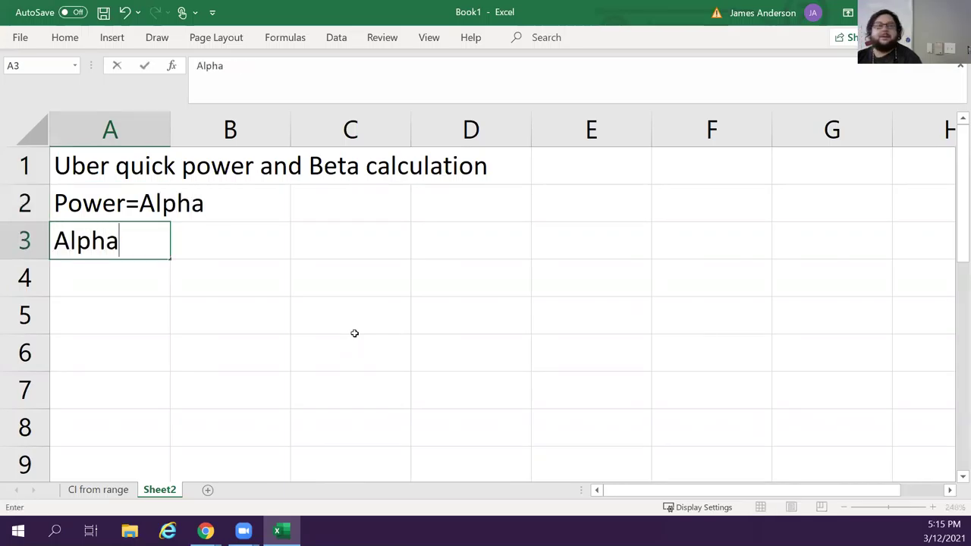
{"action": "type", "text": "="}
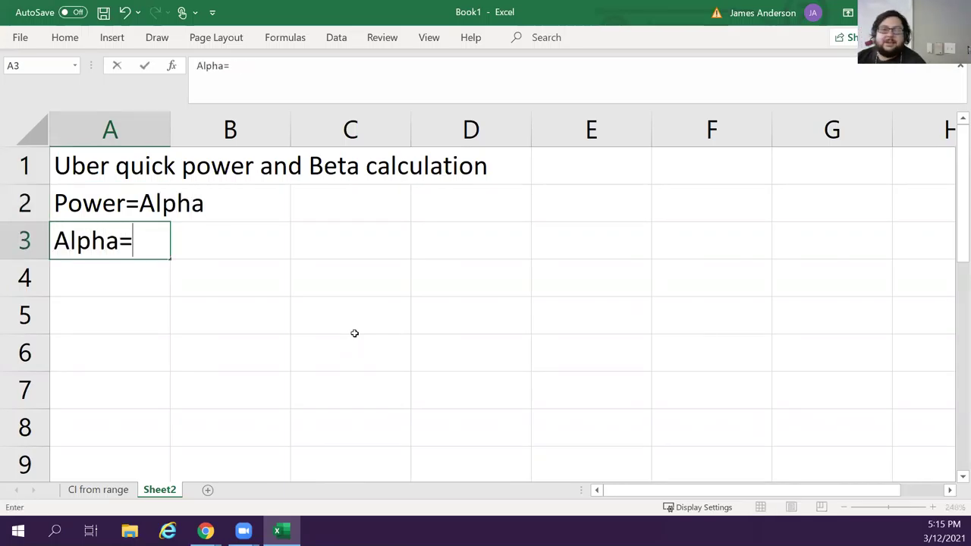
{"action": "key", "text": "BackSpace"}
{"action": "key", "text": "Tab"}
{"action": "type", "text": ".457"}
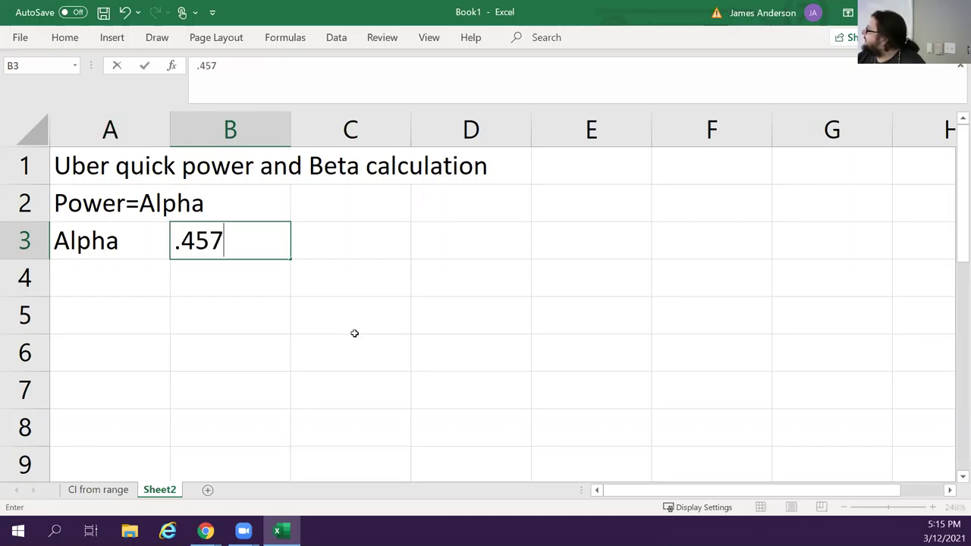
{"action": "type", "text": "4"}
{"action": "key", "text": "Return"}
Step: Add Beta in row 4 as =1-B3, giving 0.5426
{"action": "type", "text": "Beta"}
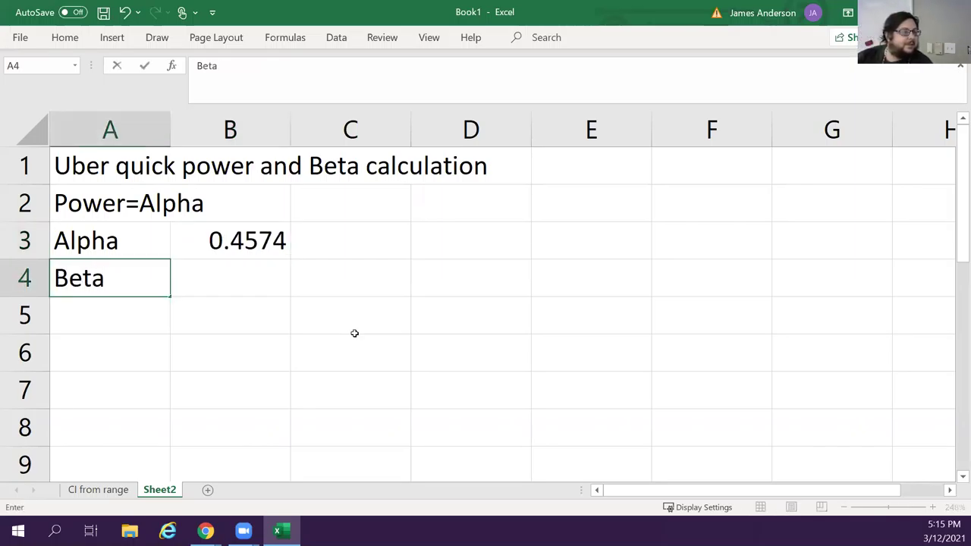
{"action": "key", "text": "Tab"}
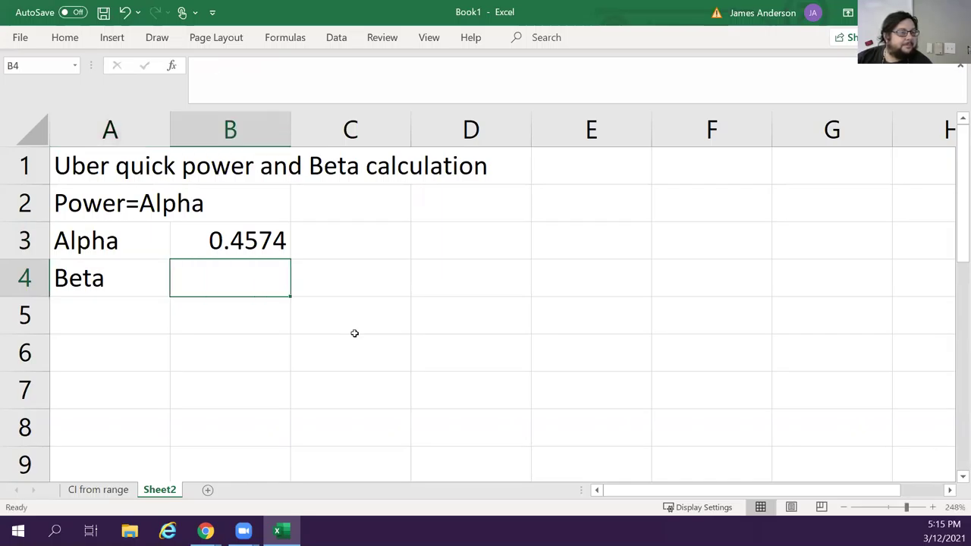
{"action": "type", "text": "=0"}
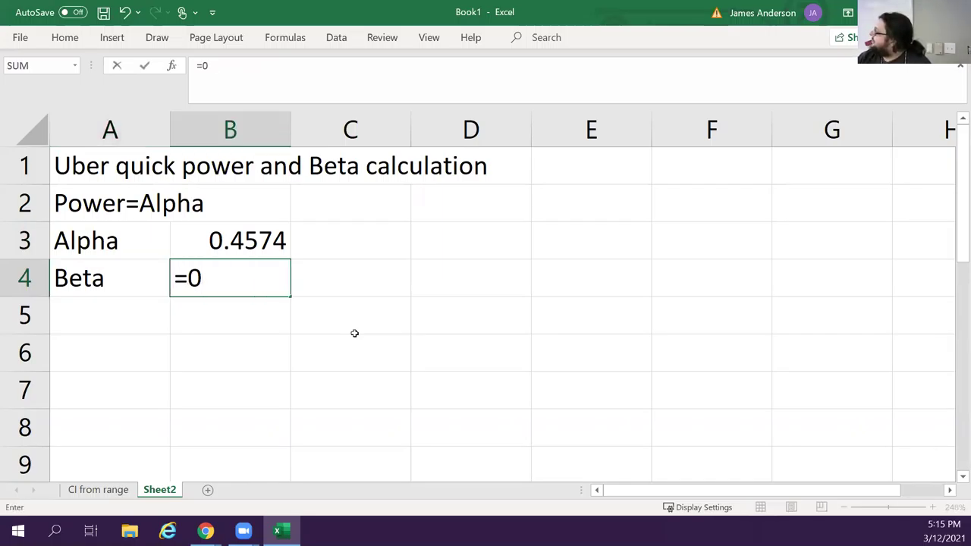
{"action": "key", "text": "BackSpace"}
{"action": "type", "text": "1-"}
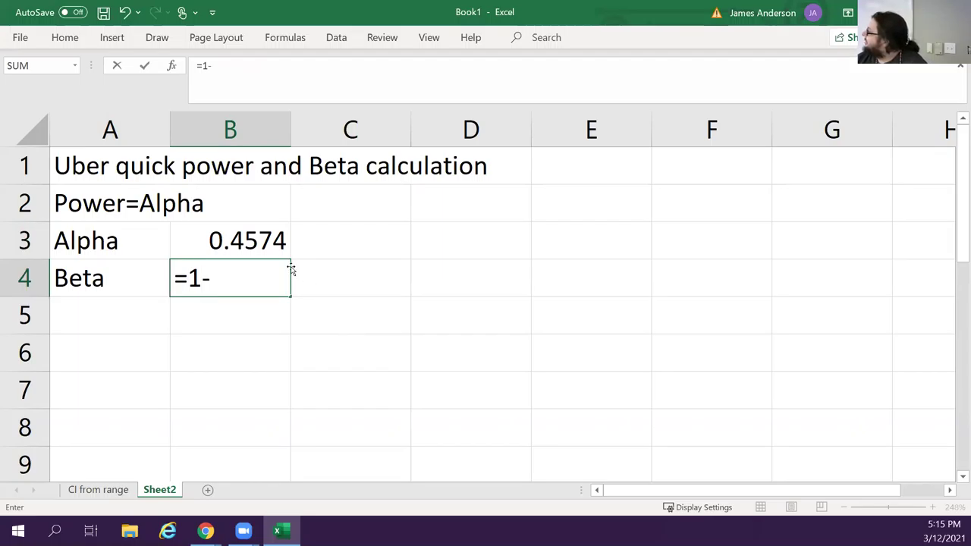
{"action": "left_click", "coordinate": [251, 241]}
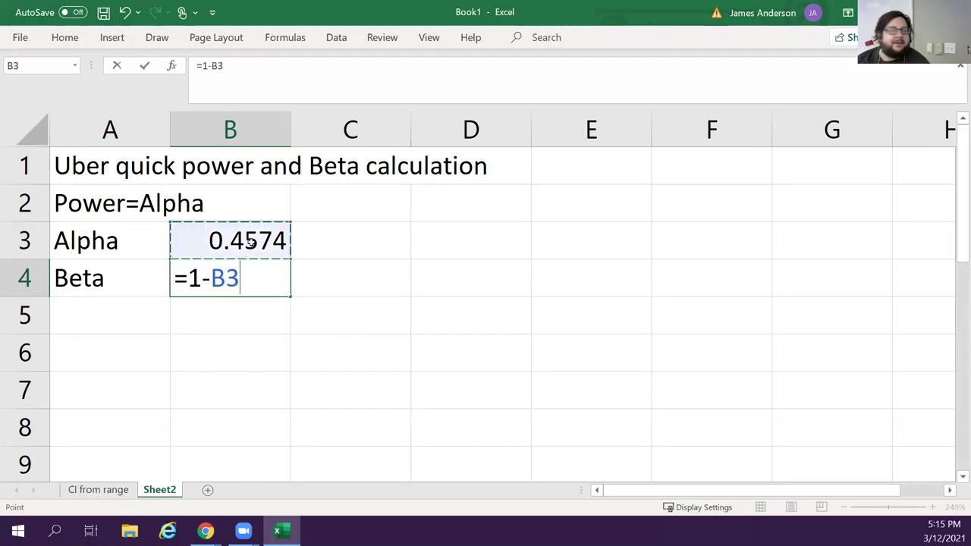
{"action": "key", "text": "Return"}
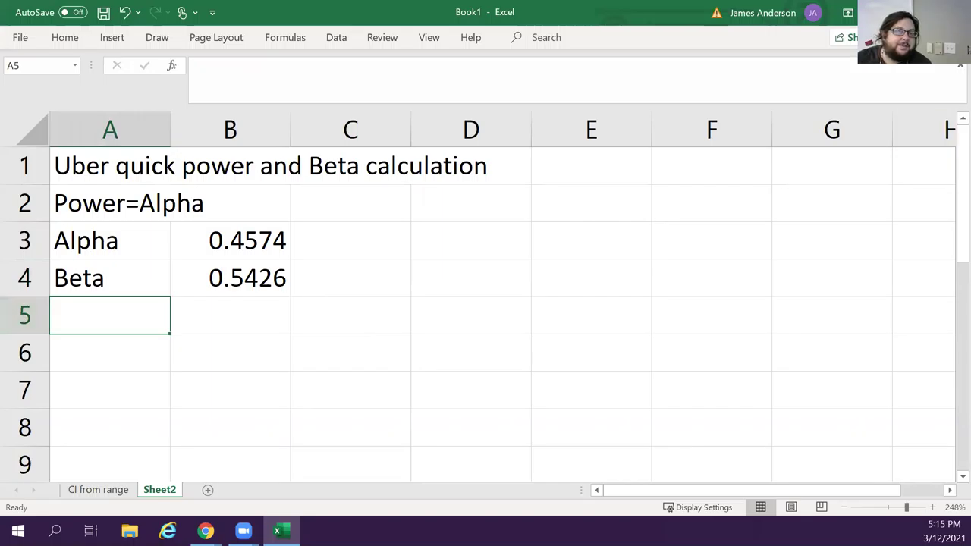
{"action": "key", "text": "alt+Tab"}
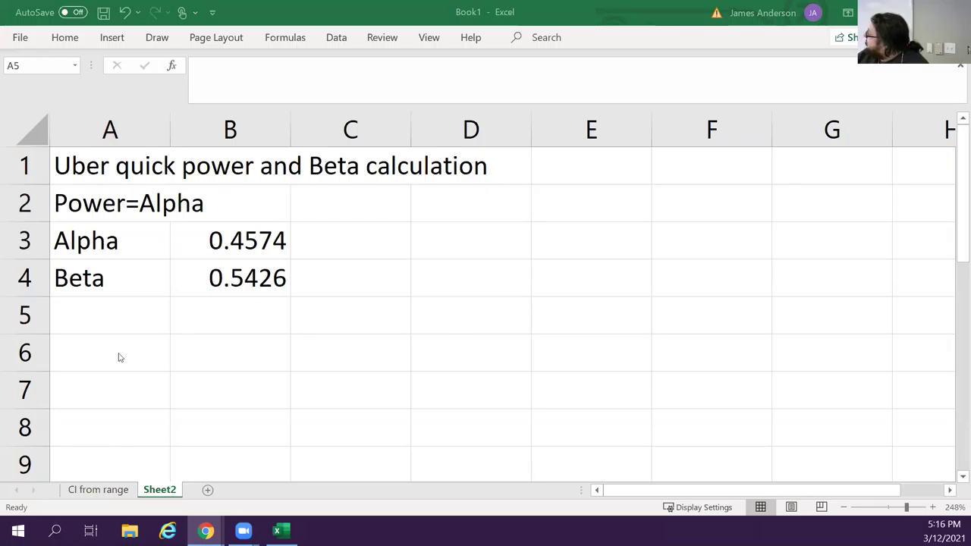
Step: Add the heading 'Type I and Type II error' and the note 'Type I error is Alpha'
{"action": "left_click", "coordinate": [130, 313]}
{"action": "type", "text": "T"}
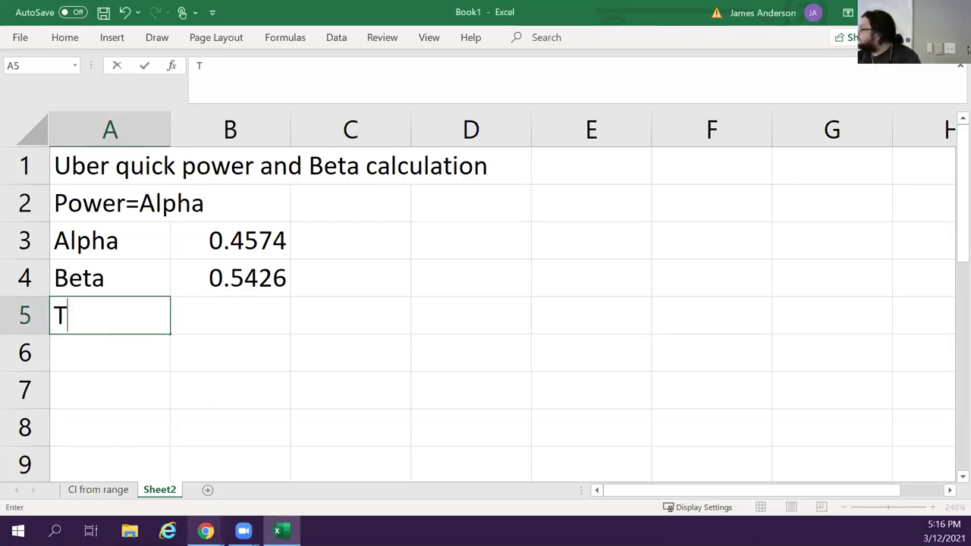
{"action": "type", "text": "ype I and Type"}
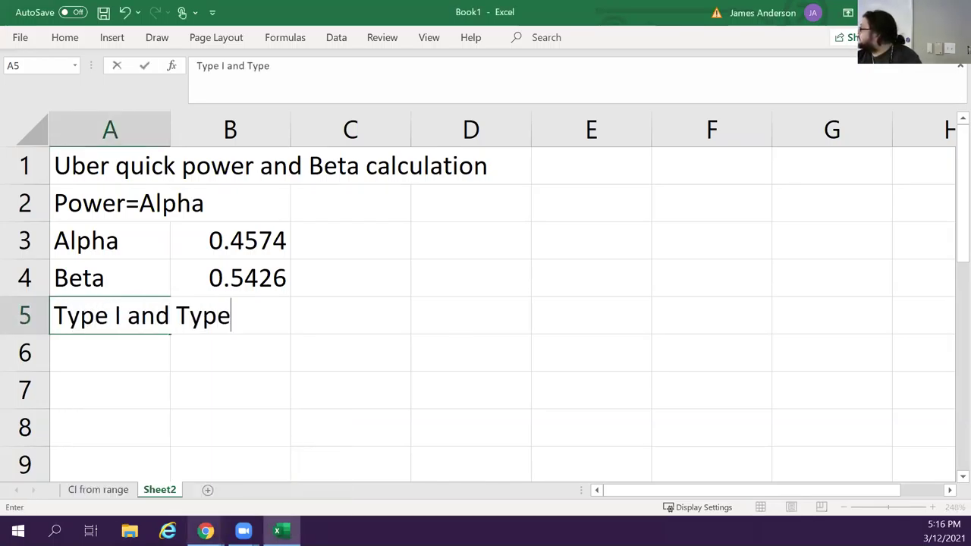
{"action": "type", "text": " II error"}
{"action": "key", "text": "Return"}
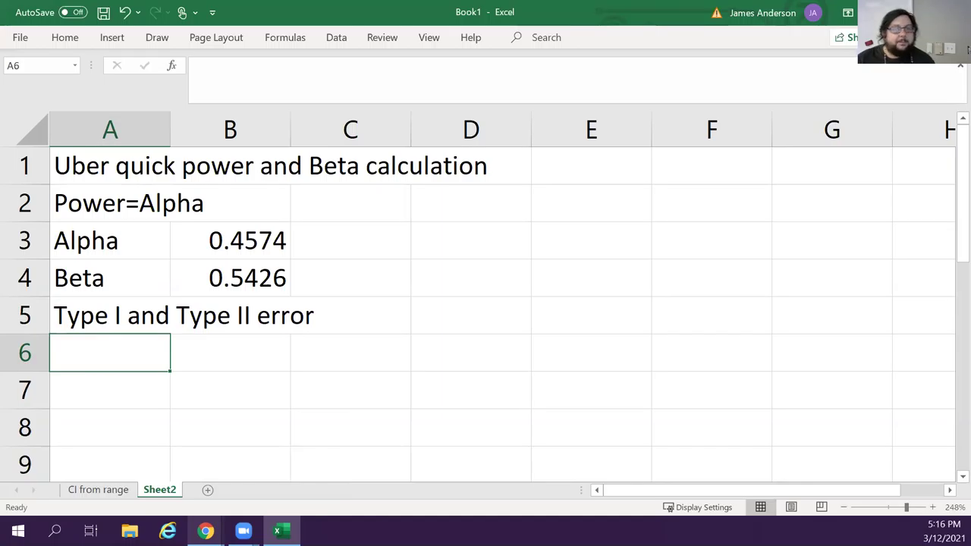
{"action": "type", "text": "Type 1"}
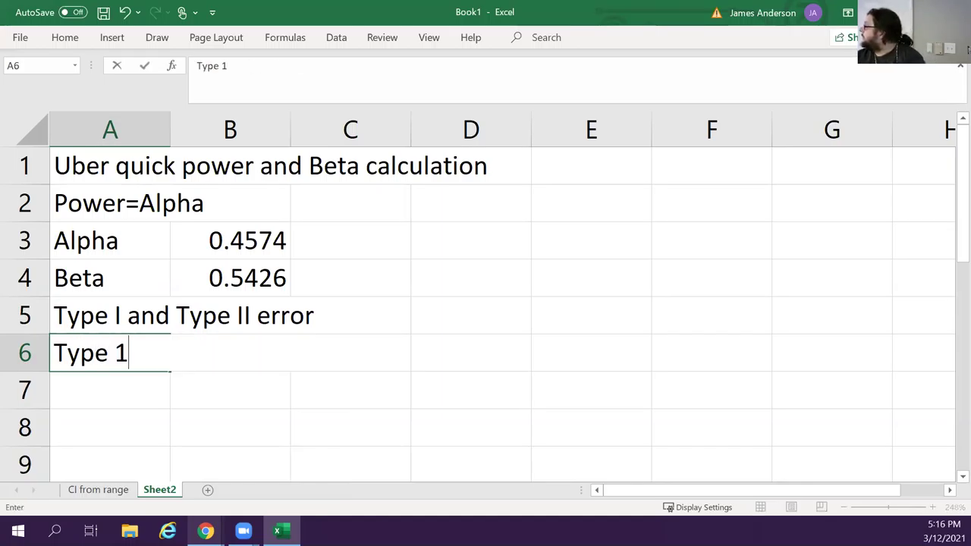
{"action": "key", "text": "BackSpace"}
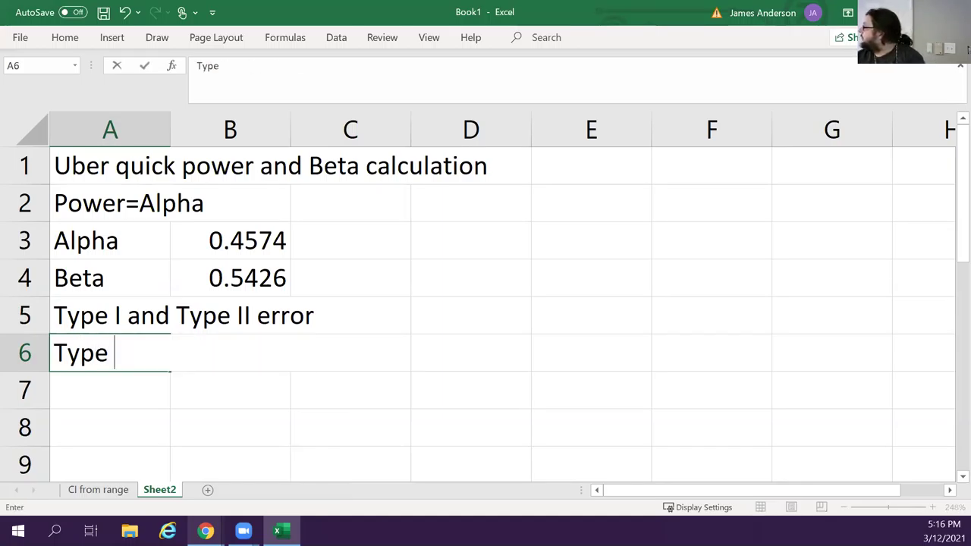
{"action": "type", "text": "I eror"}
{"action": "key", "text": "BackSpace"}
{"action": "key", "text": "BackSpace"}
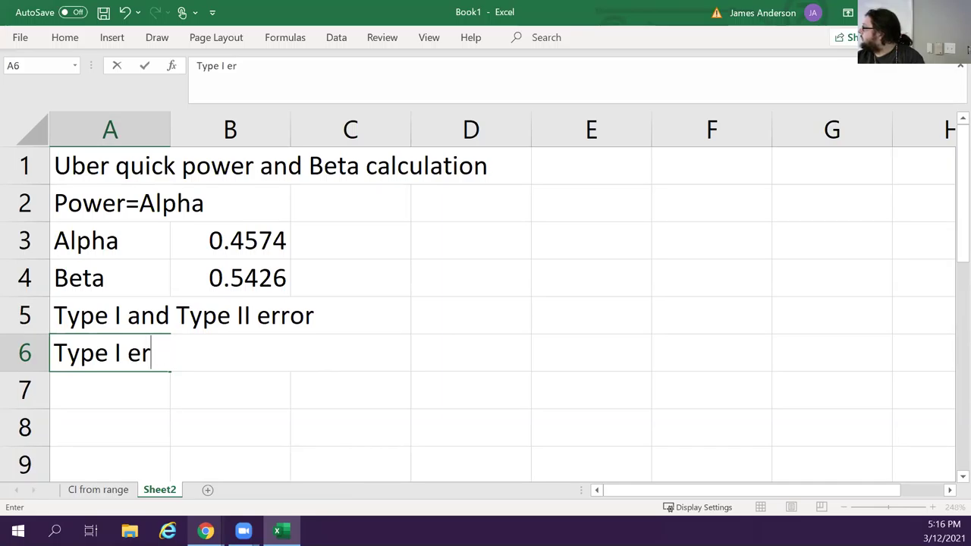
{"action": "type", "text": "ror is Alpha"}
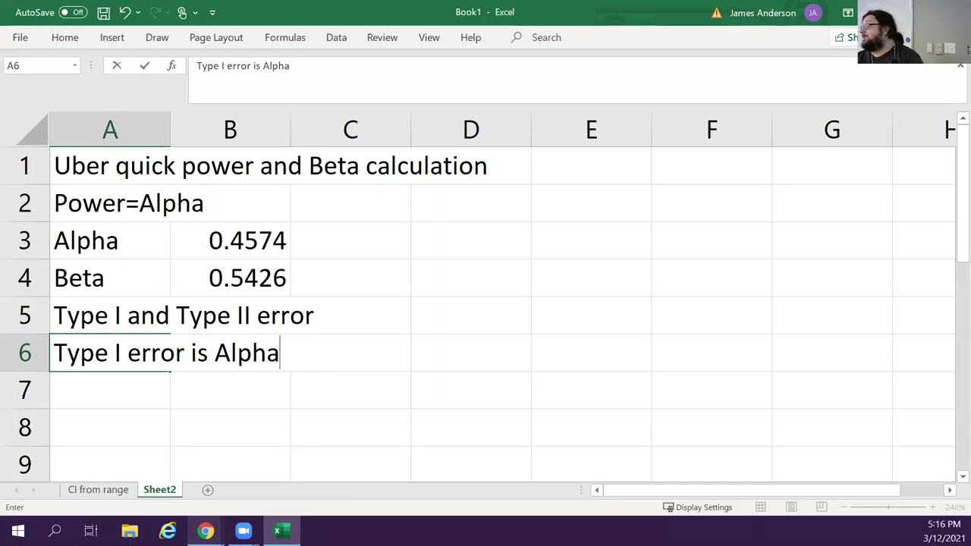
{"action": "left_click", "coordinate": [350, 353]}
Step: Head the error table with Reject in E5 and Fail to Reject in F5
{"action": "left_click", "coordinate": [470, 353]}
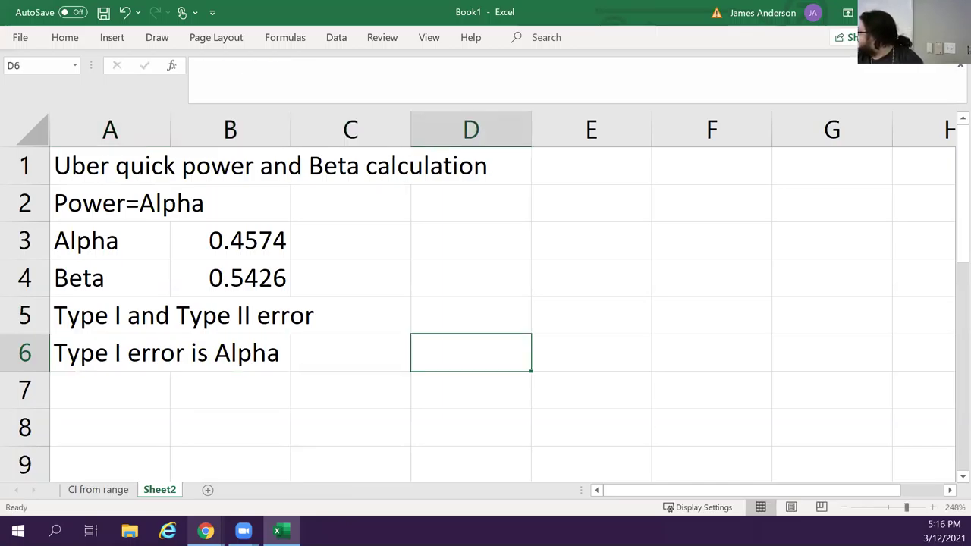
{"action": "left_click", "coordinate": [591, 315]}
{"action": "type", "text": "Reject"}
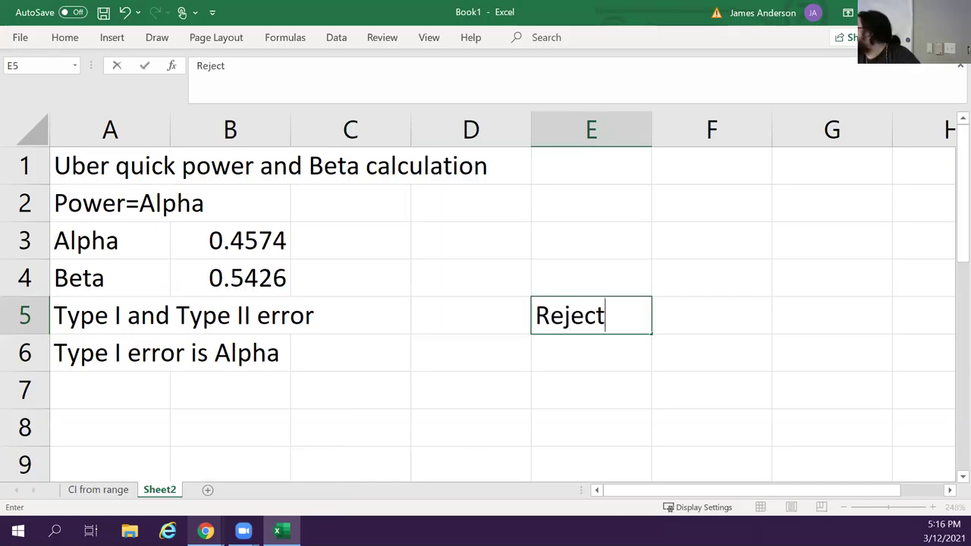
{"action": "key", "text": "Tab"}
{"action": "type", "text": "Fail"}
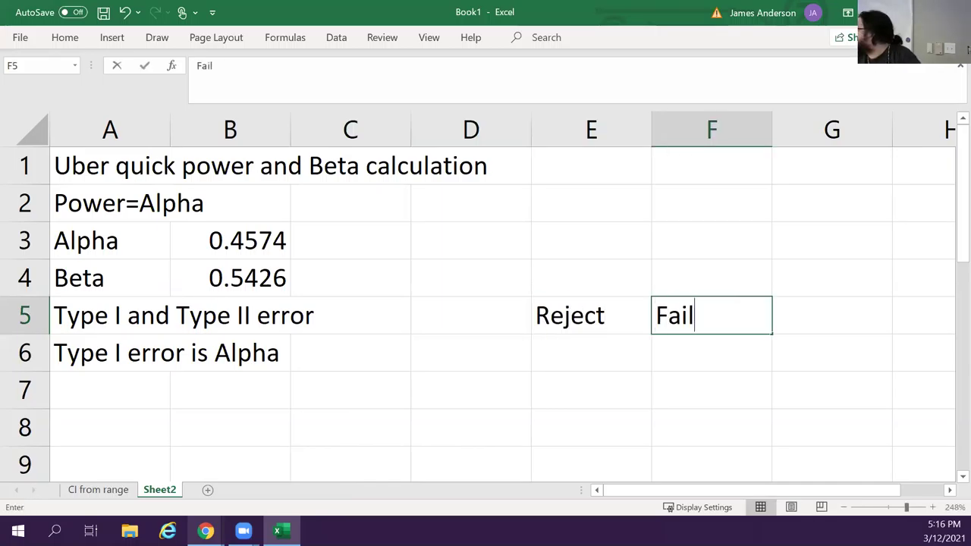
{"action": "type", "text": " to Rej"}
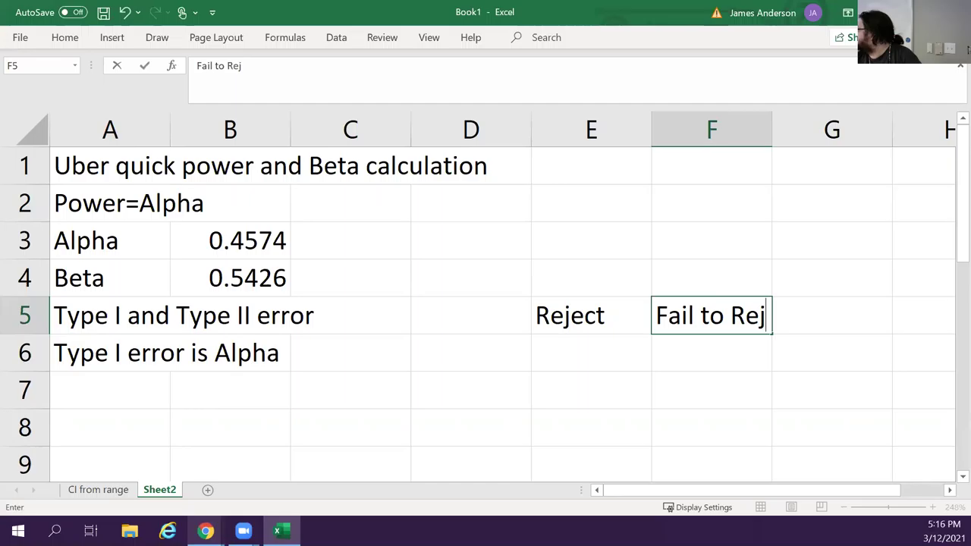
{"action": "type", "text": "ect"}
{"action": "key", "text": "Return"}
Step: Label the table rows TRUE in D6 and FALSE in D7
{"action": "left_click", "coordinate": [471, 353]}
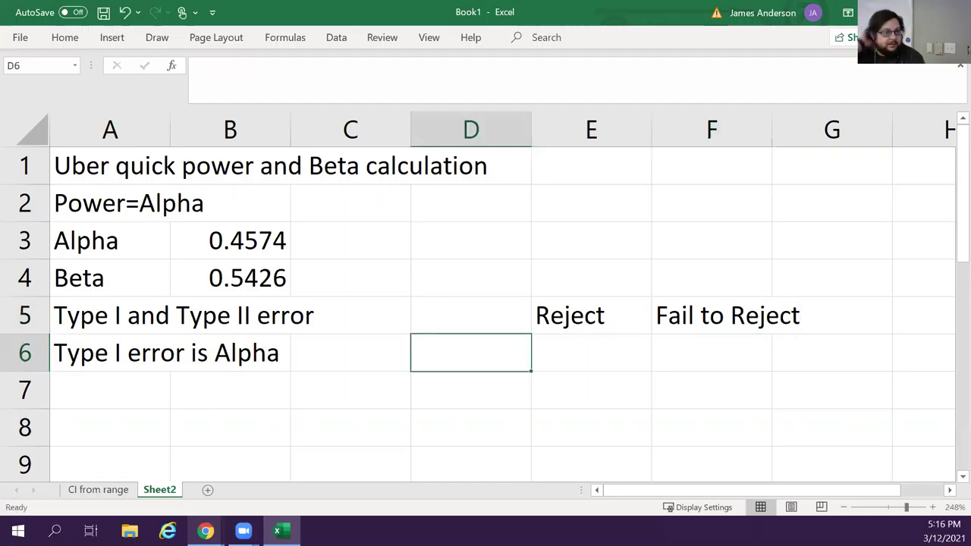
{"action": "type", "text": "Correct"}
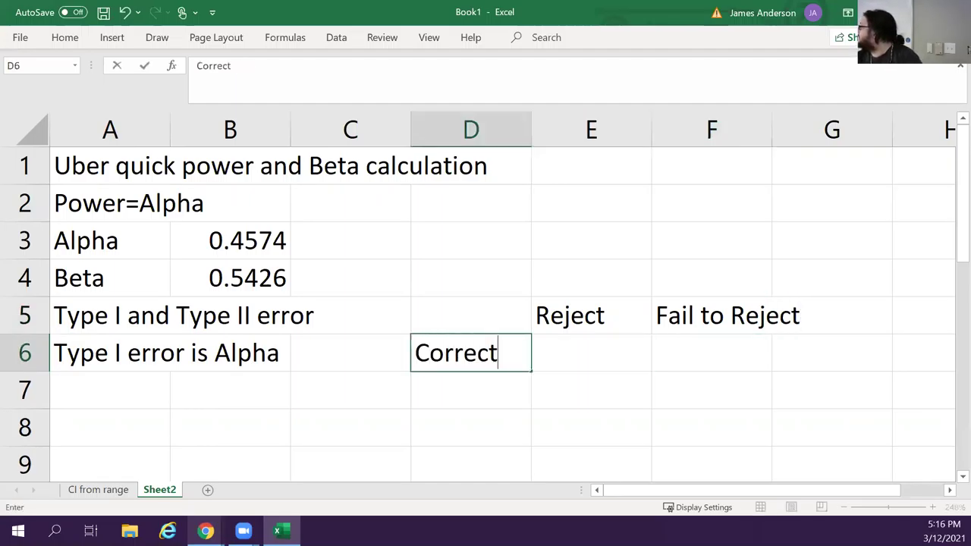
{"action": "key", "text": "Return"}
{"action": "type", "text": "Incorrec"}
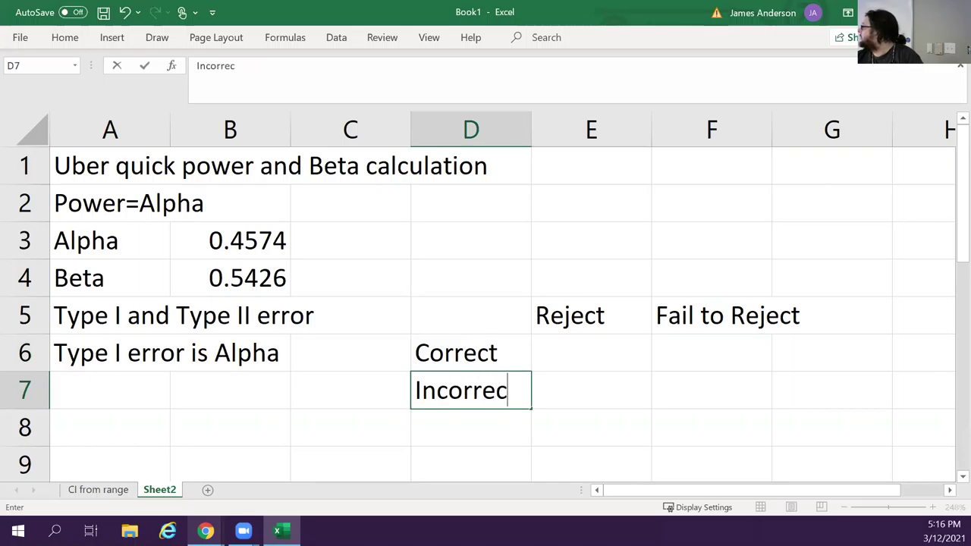
{"action": "key", "text": "BackSpace"}
{"action": "key", "text": "BackSpace"}
{"action": "key", "text": "BackSpace"}
{"action": "key", "text": "BackSpace"}
{"action": "key", "text": "BackSpace"}
{"action": "key", "text": "BackSpace"}
{"action": "key", "text": "BackSpace"}
{"action": "key", "text": "BackSpace"}
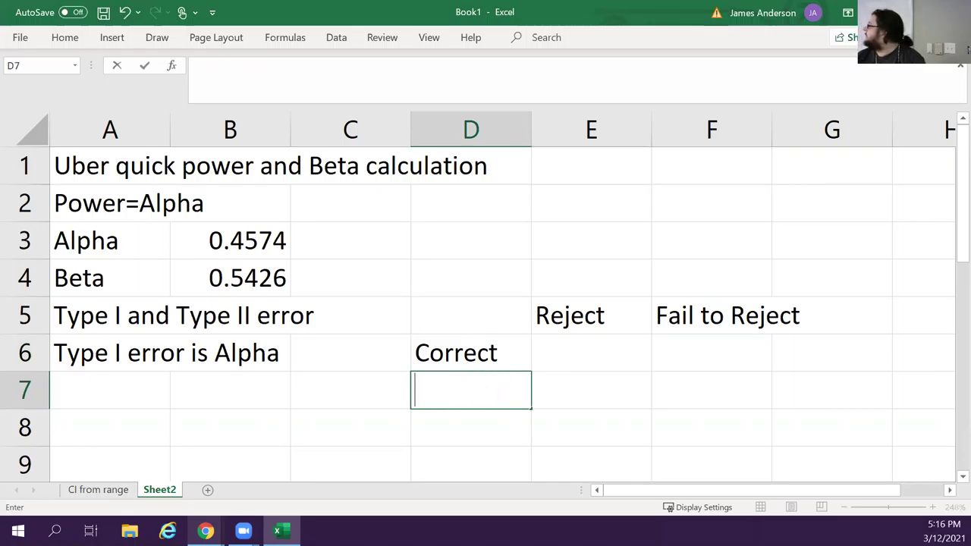
{"action": "key", "text": "Up"}
{"action": "type", "text": "True"}
{"action": "key", "text": "Return"}
{"action": "type", "text": "False"}
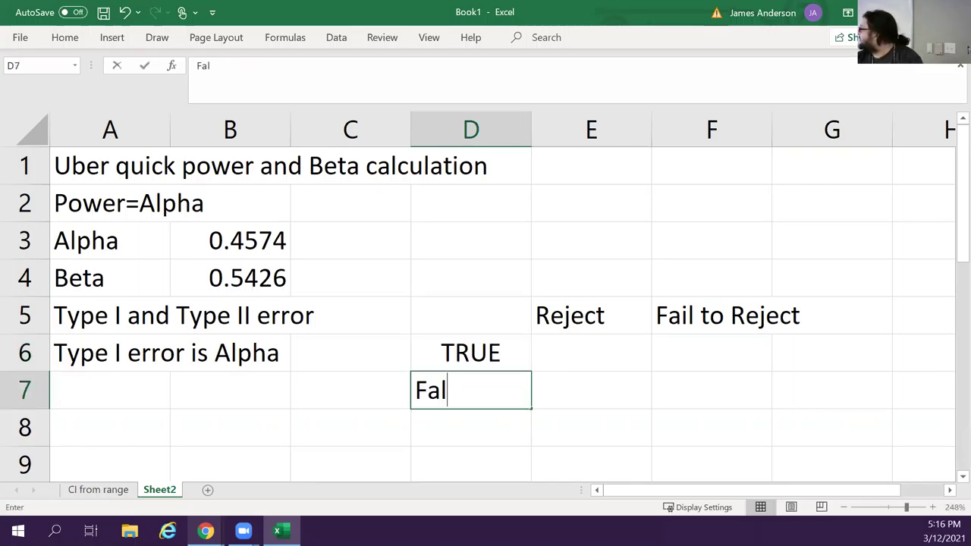
{"action": "key", "text": "Return"}
{"action": "key", "text": "Right"}
{"action": "key", "text": "Up"}
{"action": "key", "text": "Up"}
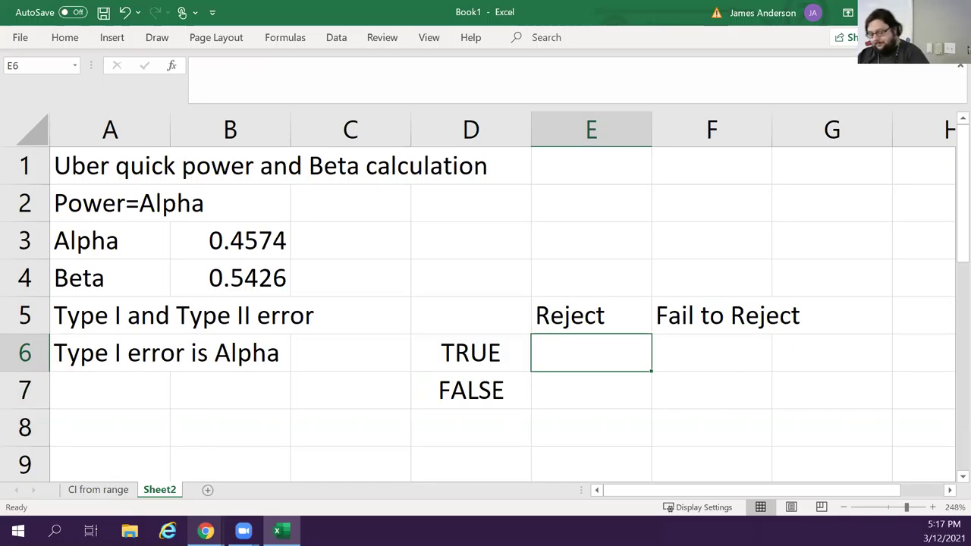
Step: Fill the Reject column with Type I for TRUE and Correct for FALSE
{"action": "type", "text": "Type I"}
{"action": "key", "text": "Return"}
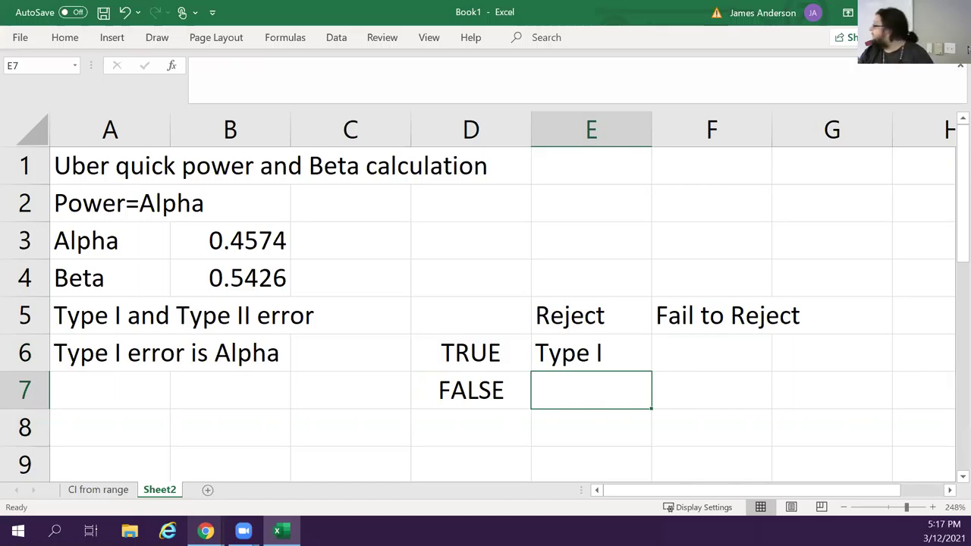
{"action": "type", "text": "C"}
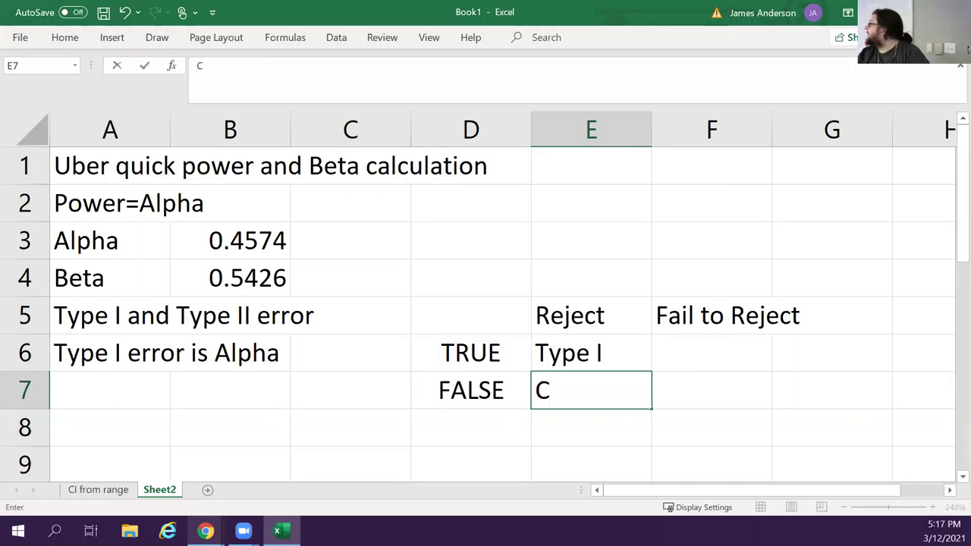
{"action": "type", "text": "orrect"}
{"action": "key", "text": "Return"}
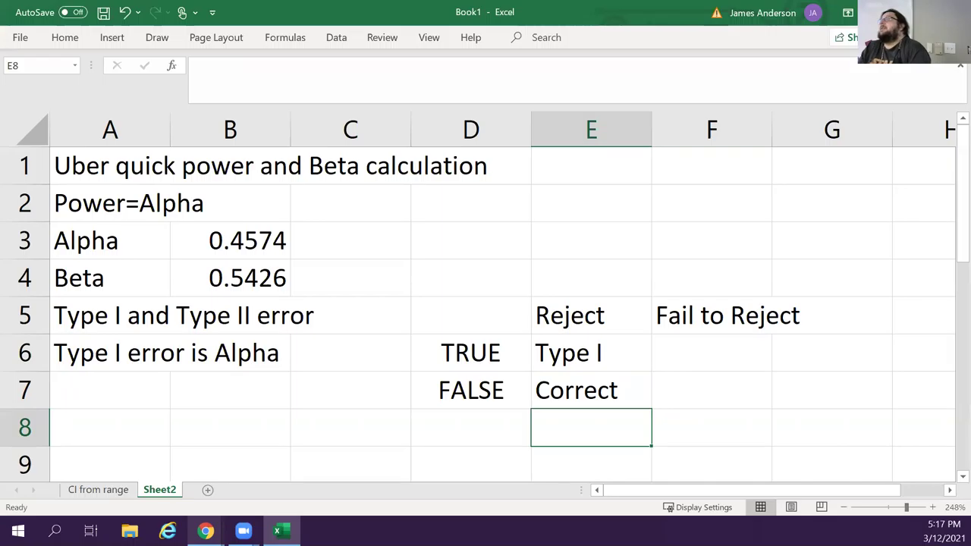
Step: Fill the Fail to Reject column with Correct for TRUE and Type II for FALSE
{"action": "key", "text": "Right"}
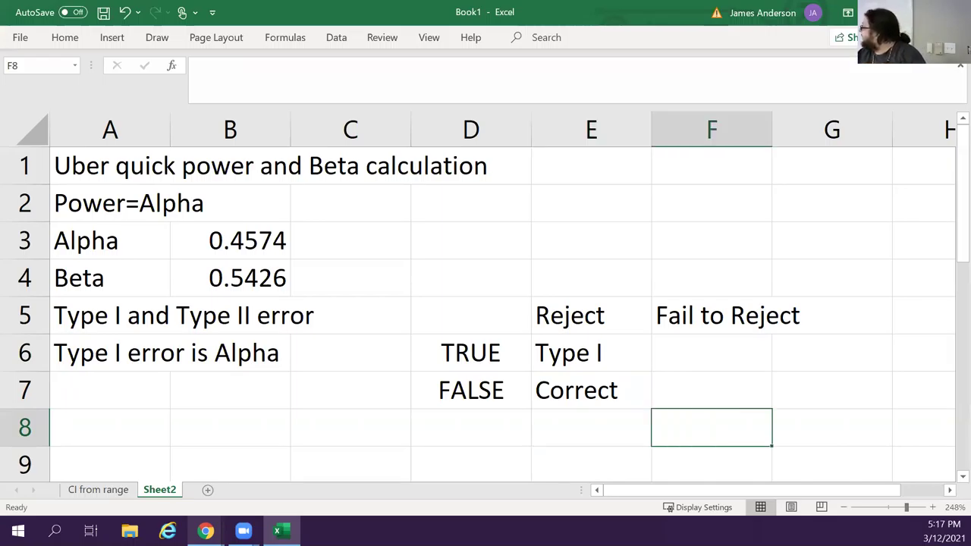
{"action": "key", "text": "Up"}
{"action": "key", "text": "Up"}
{"action": "type", "text": "Correct"}
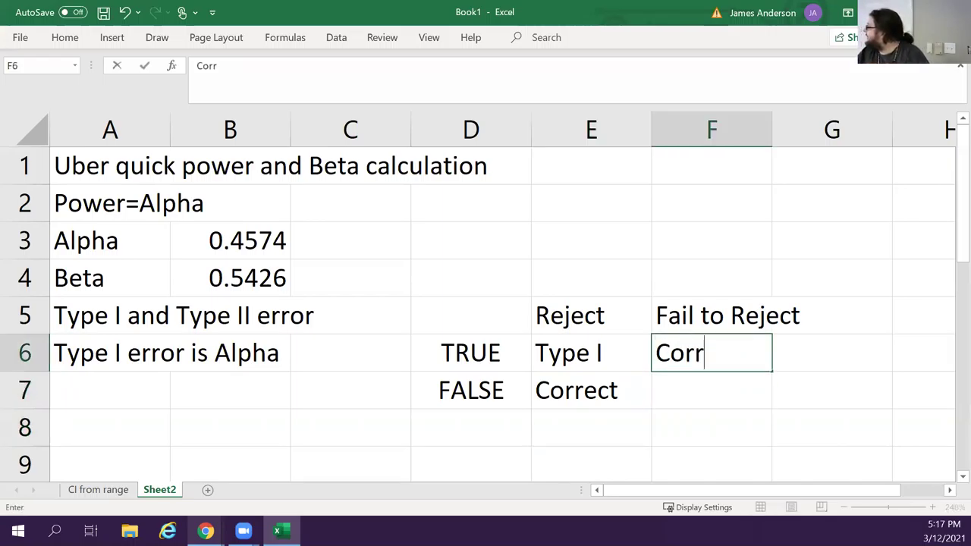
{"action": "key", "text": "Return"}
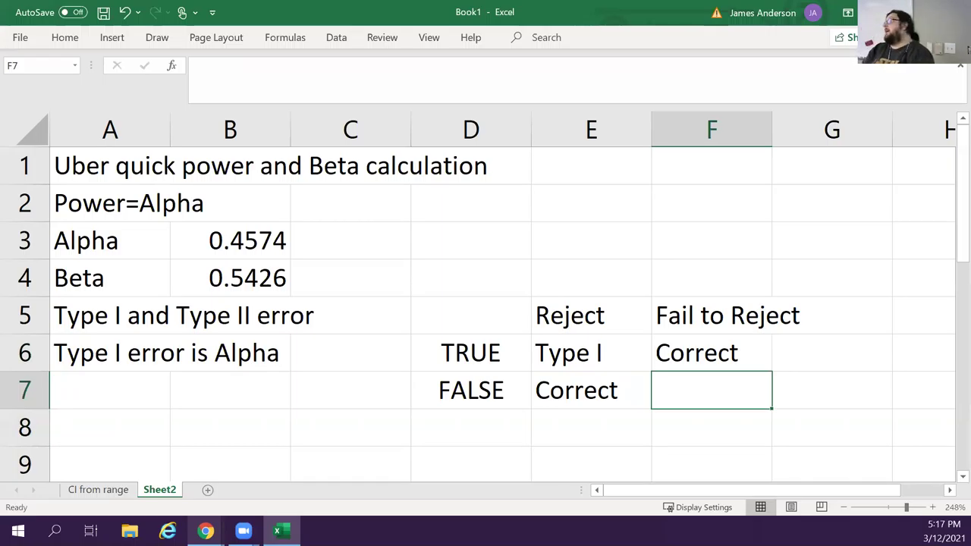
{"action": "type", "text": "T"}
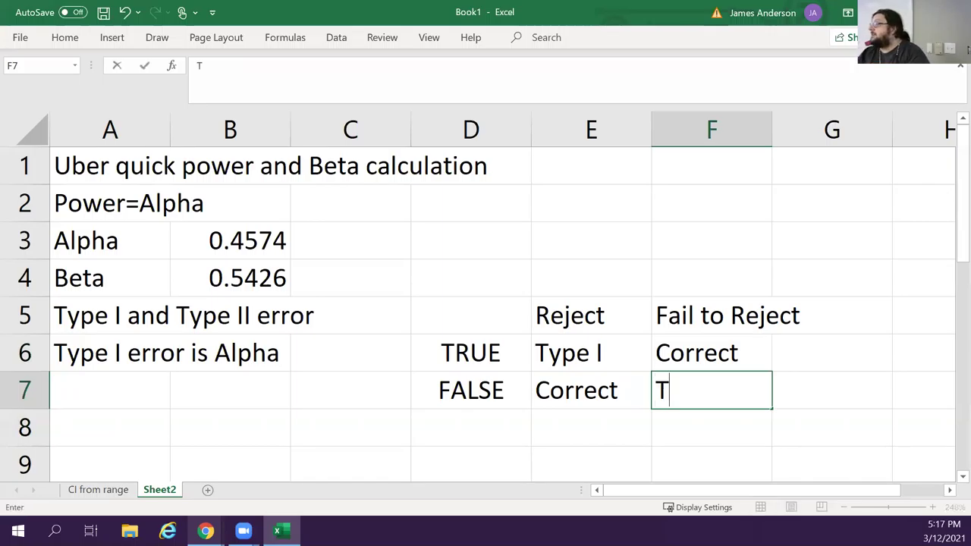
{"action": "type", "text": "ype nII"}
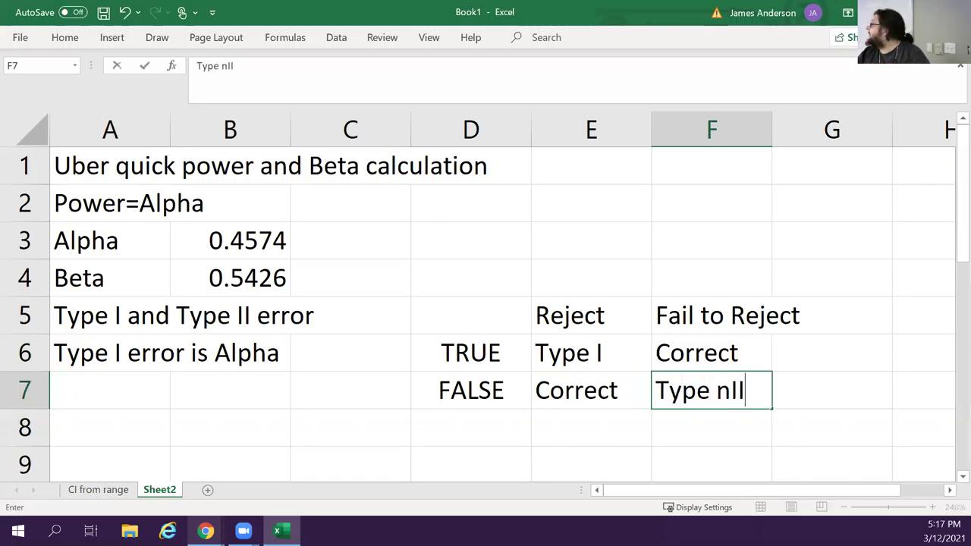
{"action": "key", "text": "BackSpace"}
{"action": "key", "text": "BackSpace"}
{"action": "key", "text": "BackSpace"}
{"action": "type", "text": "II"}
{"action": "key", "text": "Return"}
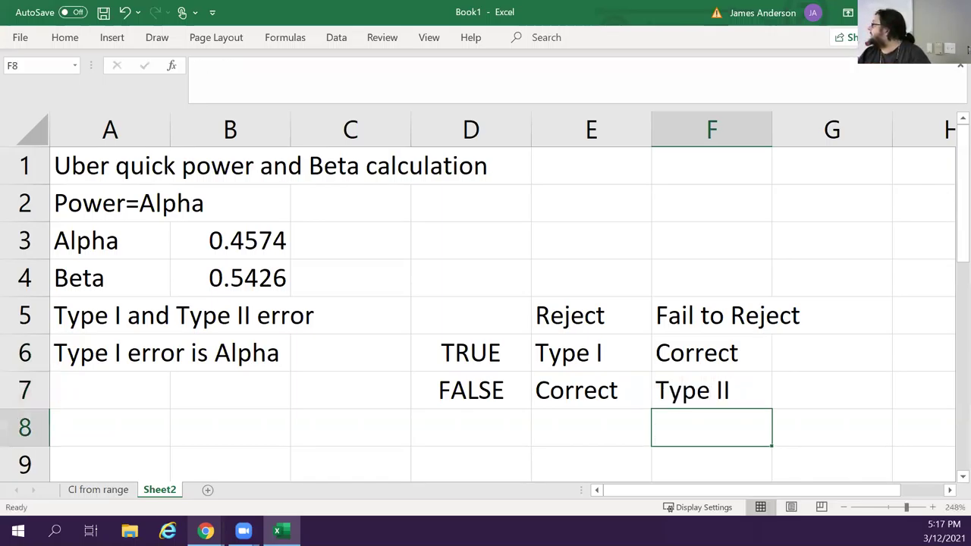
{"action": "key", "text": "Left"}
{"action": "key", "text": "Left"}
Step: Enter 'Type I' / 'Reject when we shouldn't' in D8:E8 and 'Type 2' / 'Don't reject when we should' in D9:E9
{"action": "type", "text": "f"}
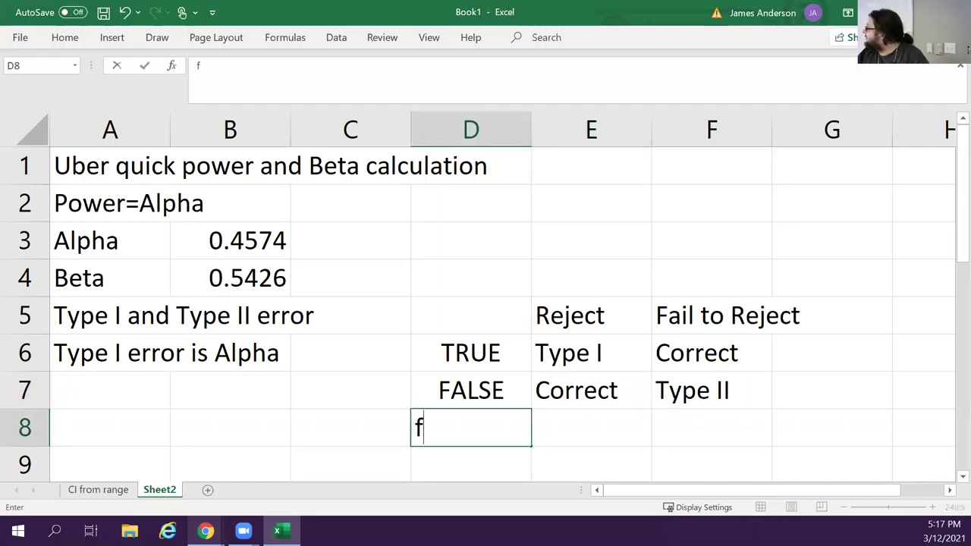
{"action": "key", "text": "BackSpace"}
{"action": "type", "text": "Type I"}
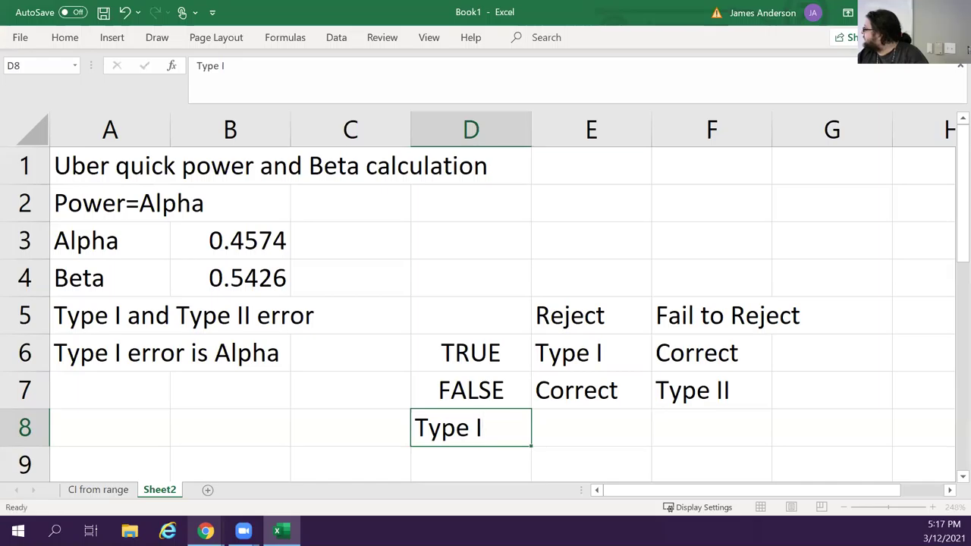
{"action": "key", "text": "Tab"}
{"action": "type", "text": "Reject "}
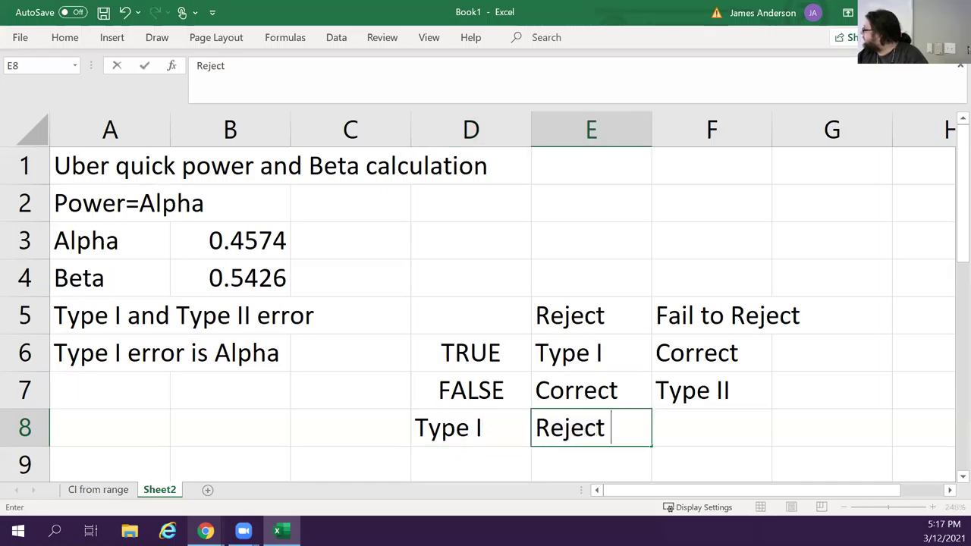
{"action": "type", "text": "when we shouldn't"}
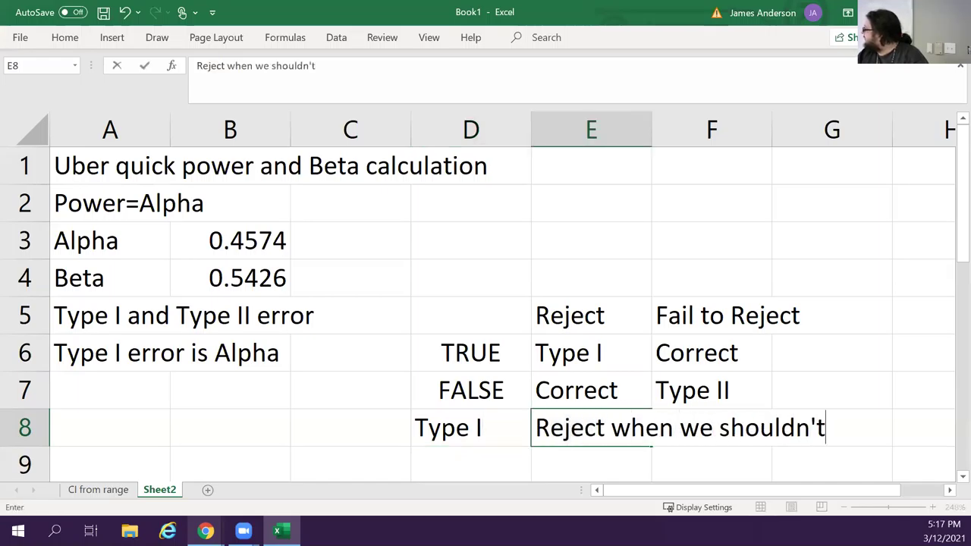
{"action": "key", "text": "Return"}
{"action": "type", "text": "Type 2"}
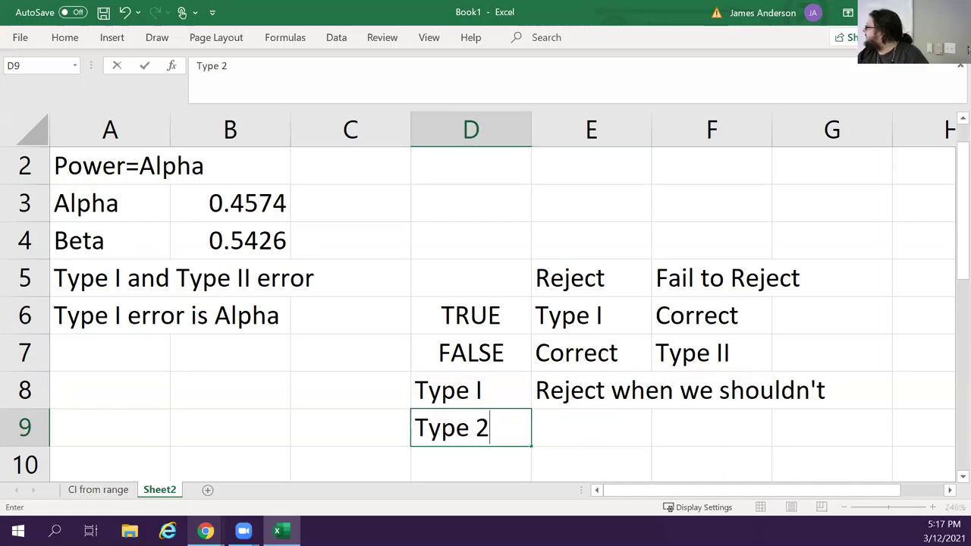
{"action": "key", "text": "Tab"}
{"action": "type", "text": "Don't "}
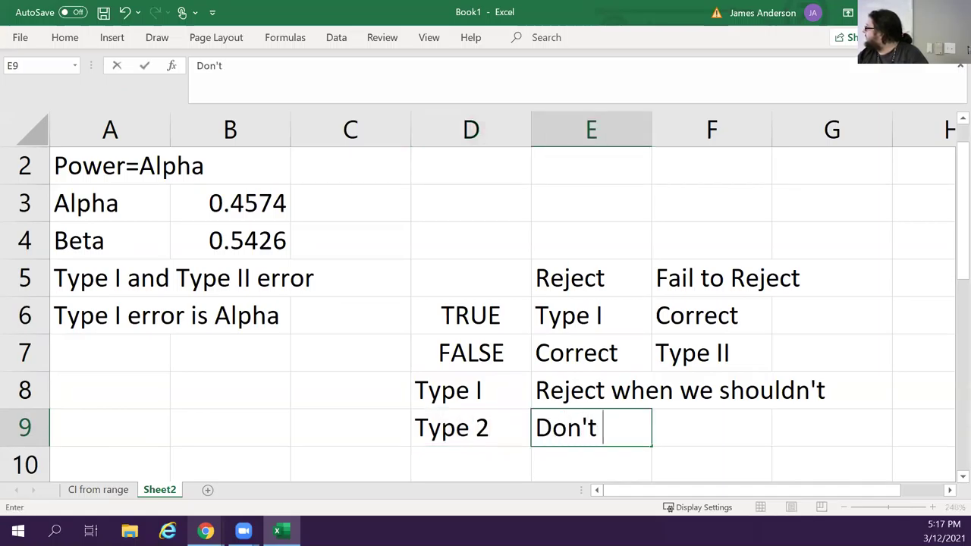
{"action": "type", "text": "reject when we should"}
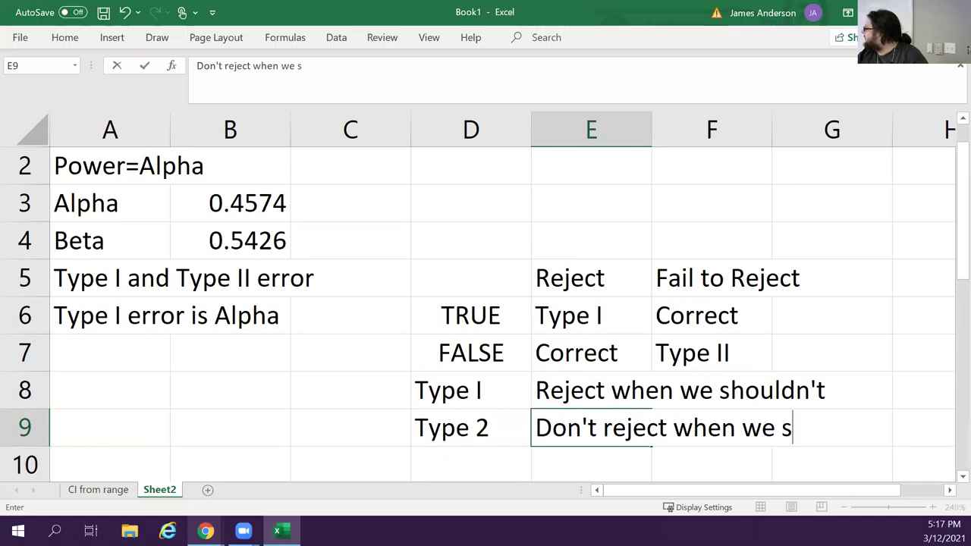
{"action": "key", "text": "Return"}
Step: Label the two rows 'Alpha' and 'Beta' in C8 and C9
{"action": "key", "text": "Up"}
{"action": "key", "text": "Up"}
{"action": "key", "text": "Left"}
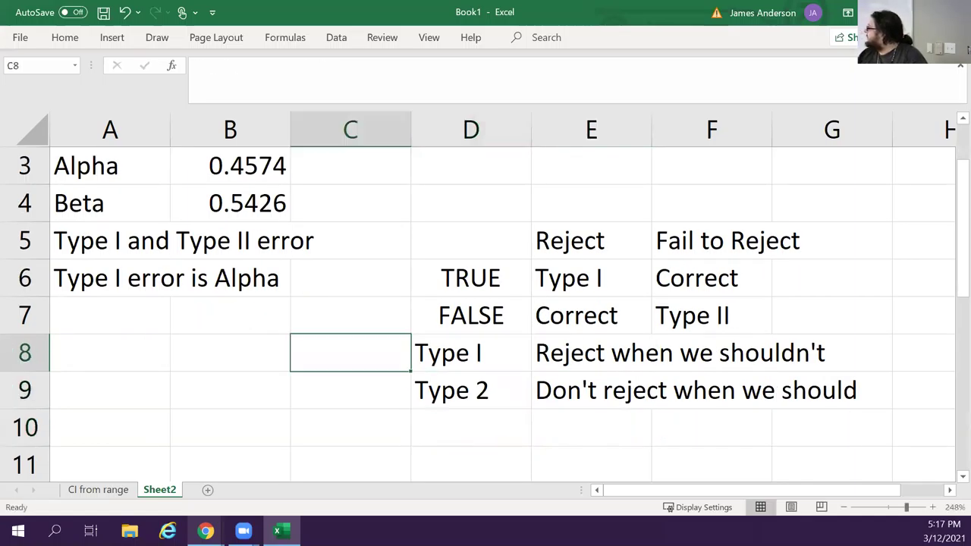
{"action": "key", "text": "Right"}
{"action": "key", "text": "Right"}
{"action": "key", "text": "Right"}
{"action": "key", "text": "Left"}
{"action": "key", "text": "Left"}
{"action": "key", "text": "Left"}
{"action": "type", "text": "Alpha"}
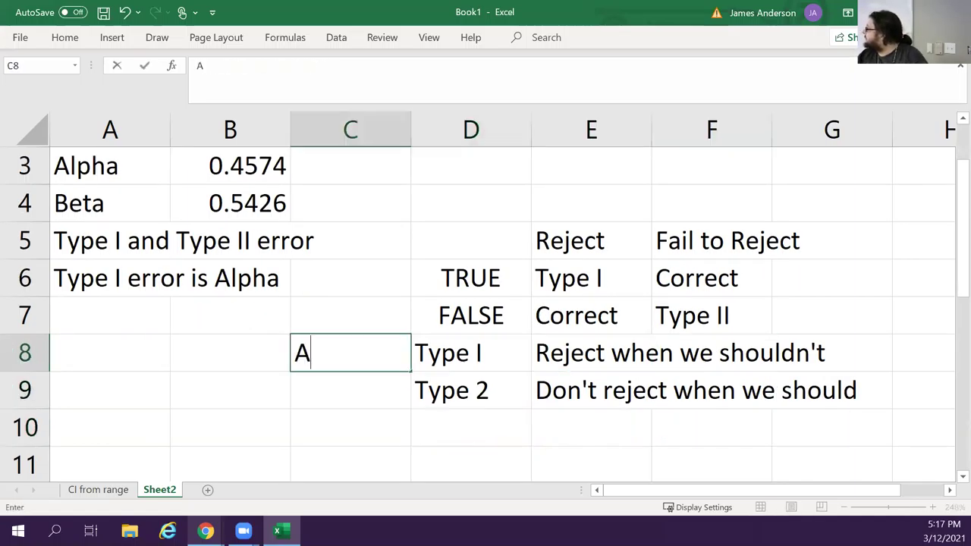
{"action": "key", "text": "Return"}
{"action": "type", "text": "Beta"}
{"action": "key", "text": "Return"}
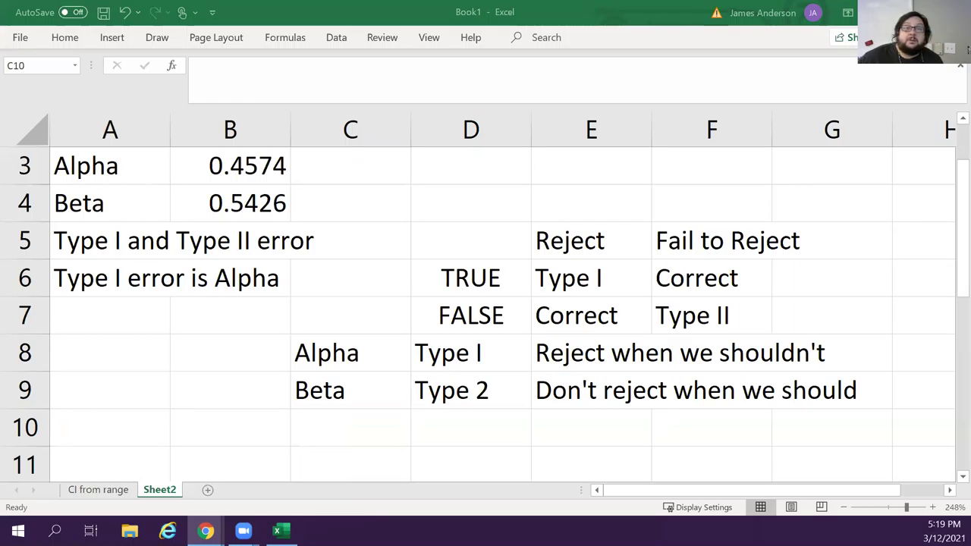
{"action": "left_click", "coordinate": [351, 427]}
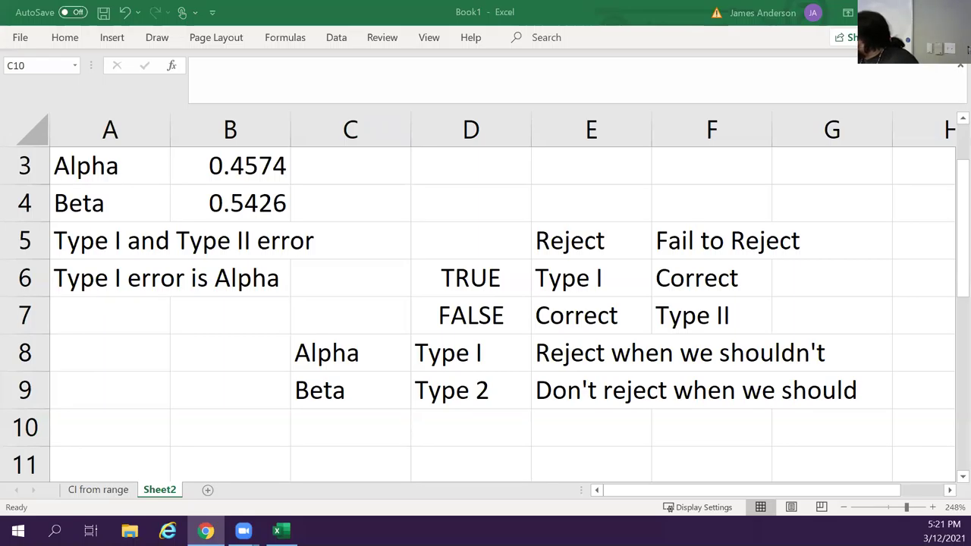
Step: Add a new sheet zoomed to 220% with column headers 'Positive' and 'Negative' in B1:C1
{"action": "left_click", "coordinate": [205, 492]}
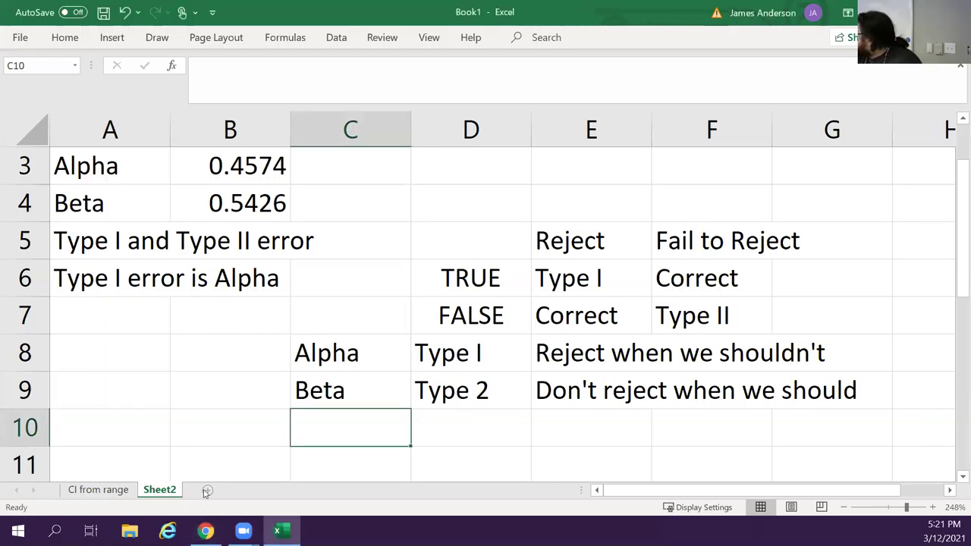
{"action": "left_click", "coordinate": [207, 490]}
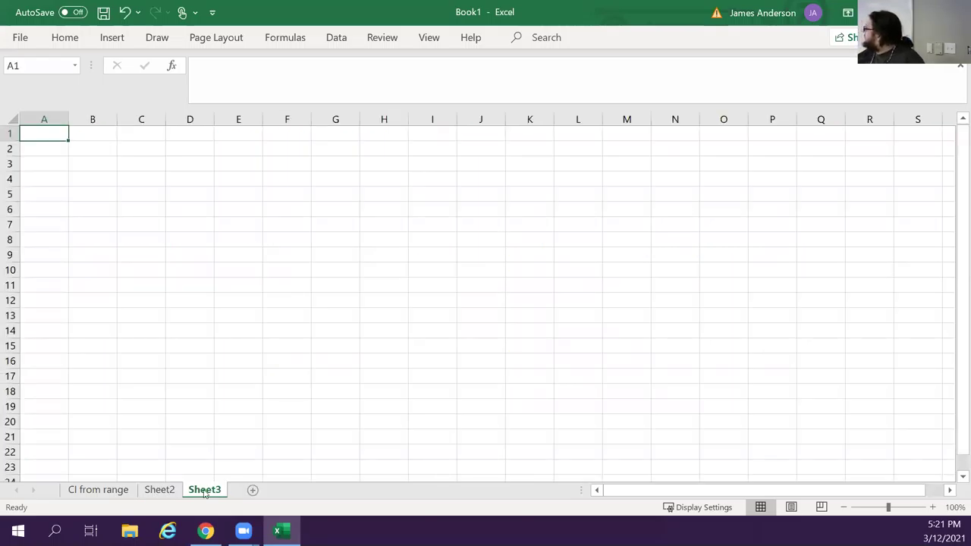
{"action": "left_click", "coordinate": [903, 508]}
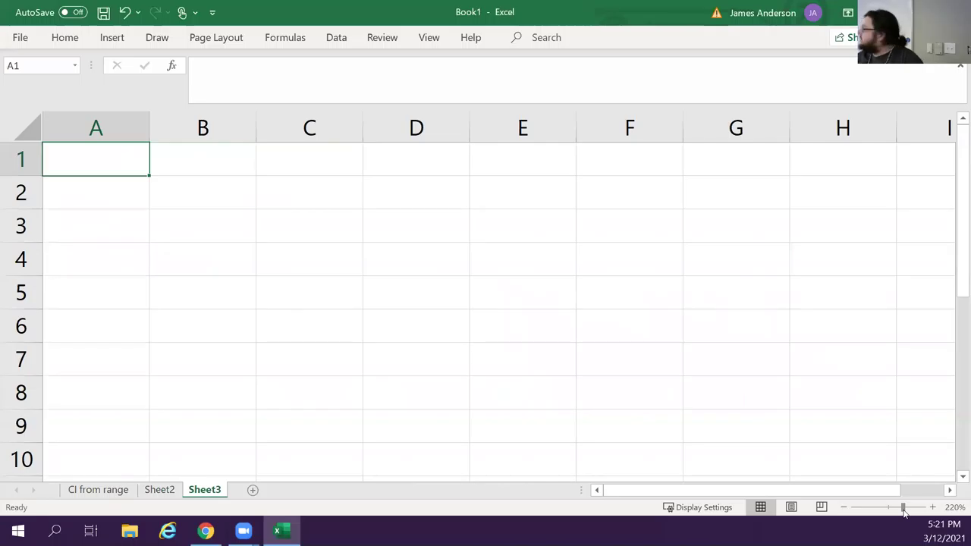
{"action": "key", "text": "Right"}
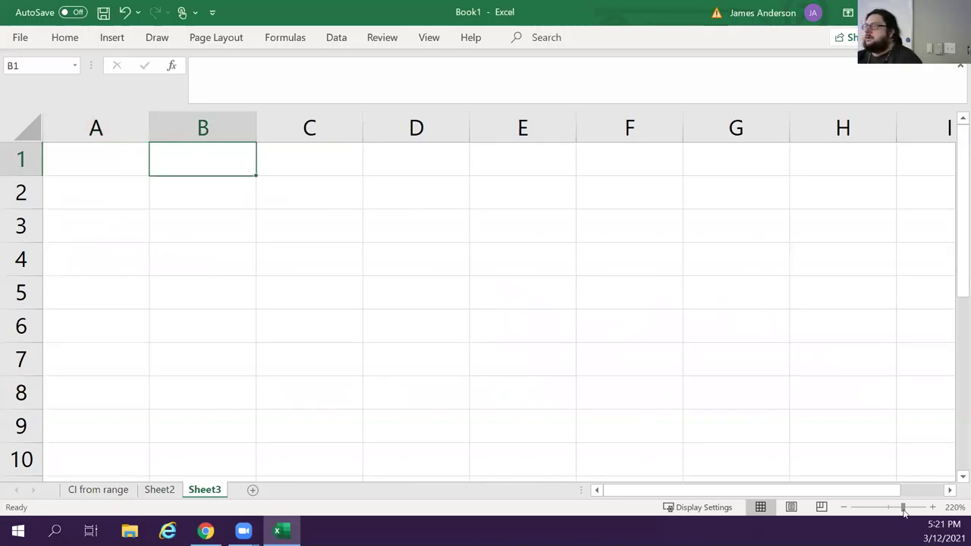
{"action": "type", "text": "Positive"}
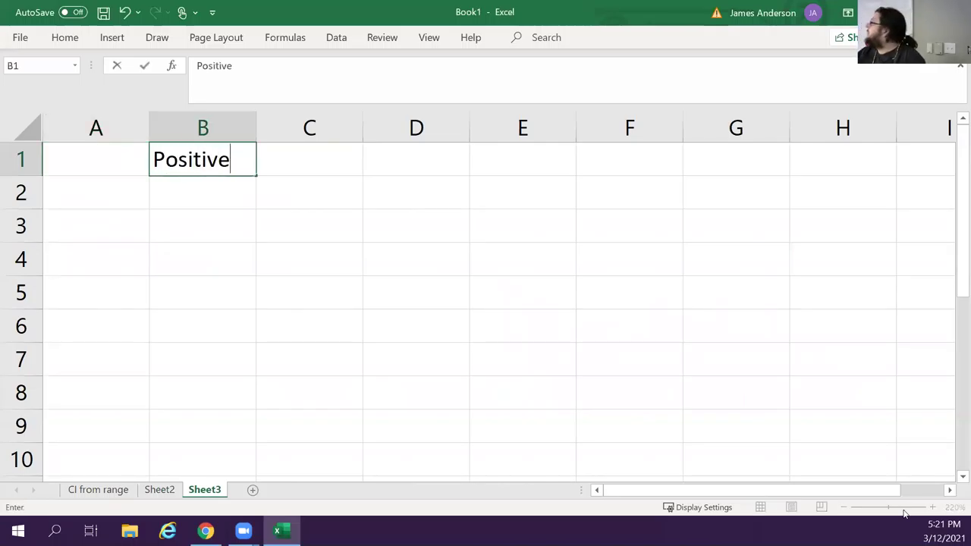
{"action": "key", "text": "Tab"}
{"action": "type", "text": "Neg"}
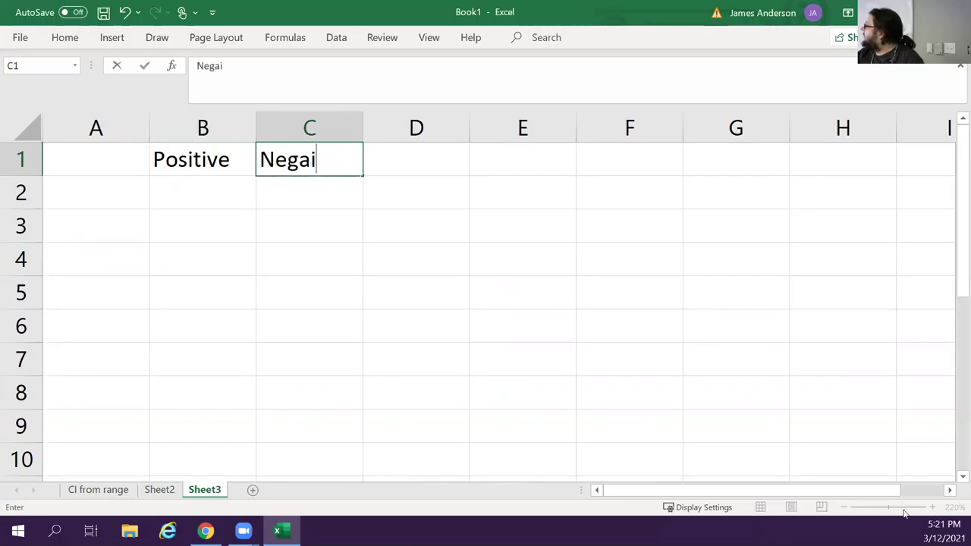
{"action": "key", "text": "BackSpace"}
{"action": "type", "text": "tio"}
{"action": "key", "text": "BackSpace"}
{"action": "type", "text": "ve"}
{"action": "key", "text": "ctrl+Return"}
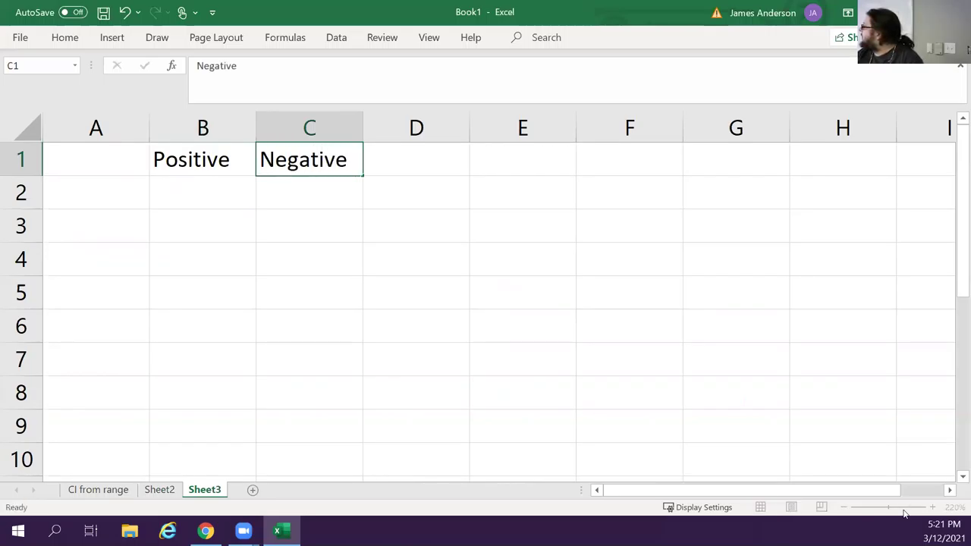
Step: Enter row labels 'Have' and 'Don't' in A2 and A3
{"action": "key", "text": "Down"}
{"action": "key", "text": "Home"}
{"action": "type", "text": "Have"}
{"action": "key", "text": "Return"}
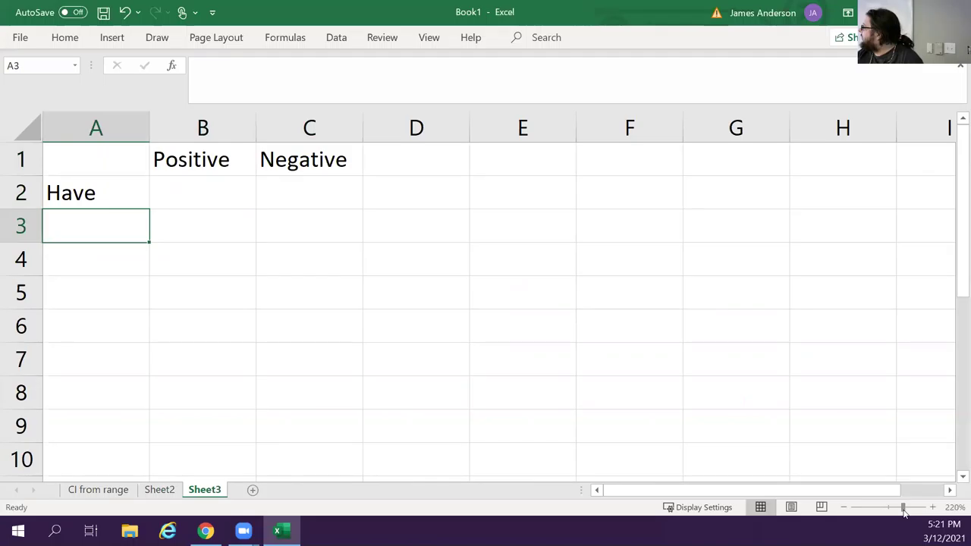
{"action": "type", "text": "Don't"}
{"action": "key", "text": "Up"}
Step: Fill in the counts 45 and 3 for Have, 12 and 890 for Don't
{"action": "key", "text": "Right"}
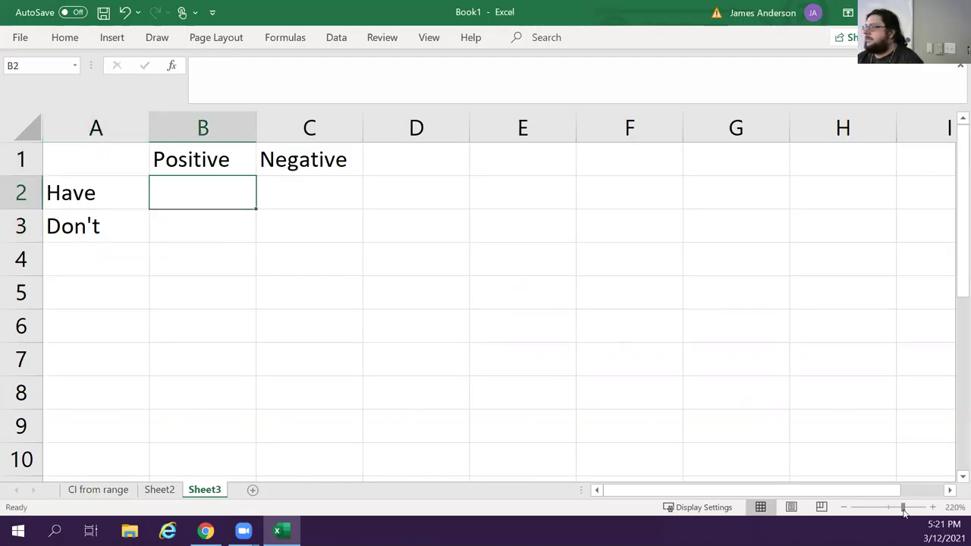
{"action": "type", "text": "45"}
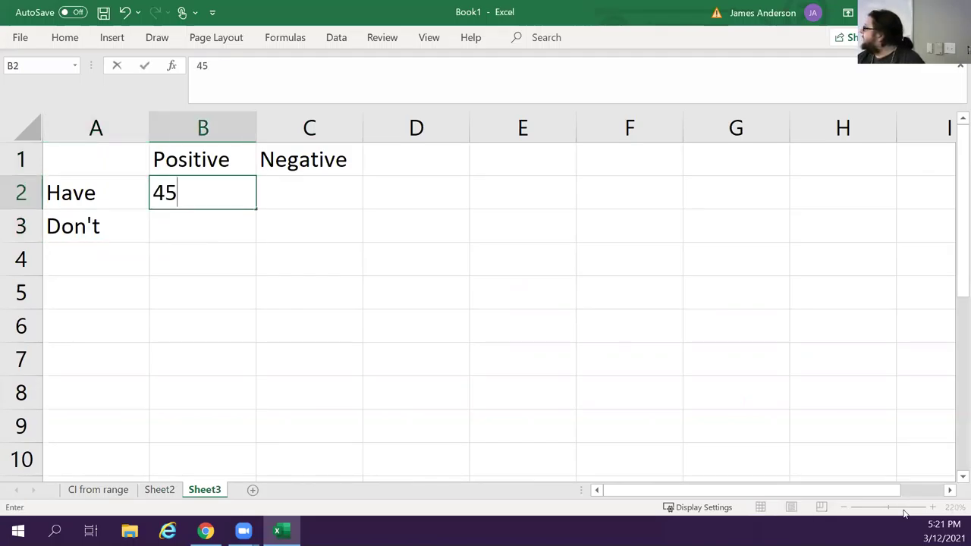
{"action": "key", "text": "Tab"}
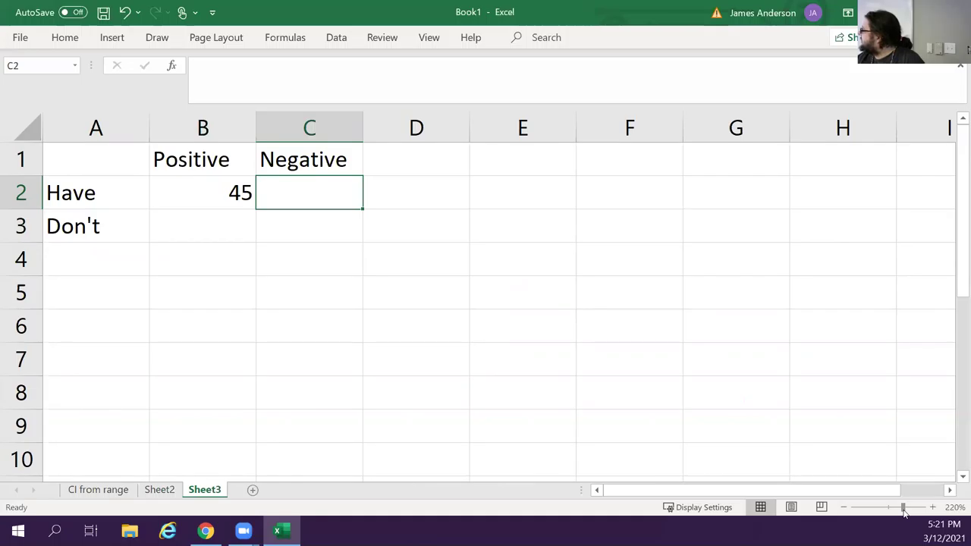
{"action": "type", "text": "3"}
{"action": "key", "text": "Return"}
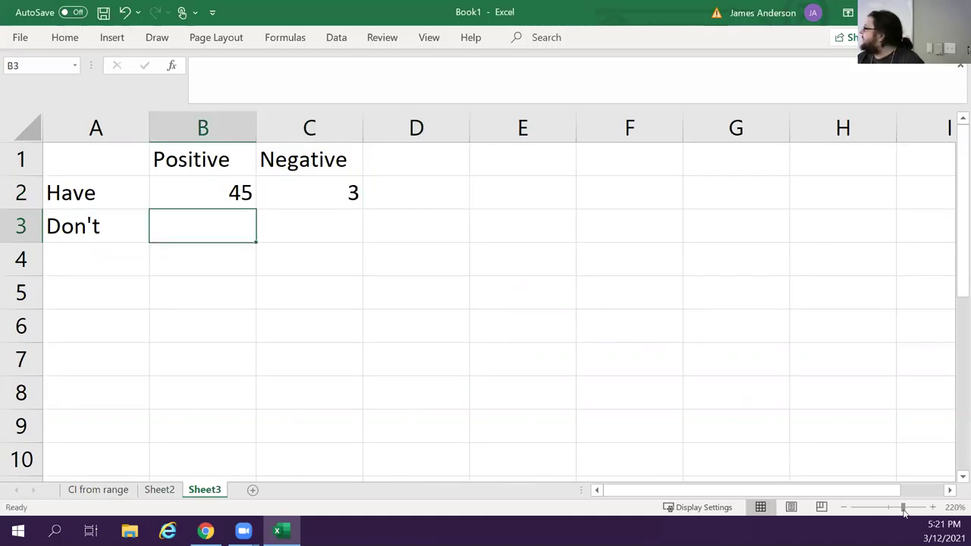
{"action": "type", "text": "12"}
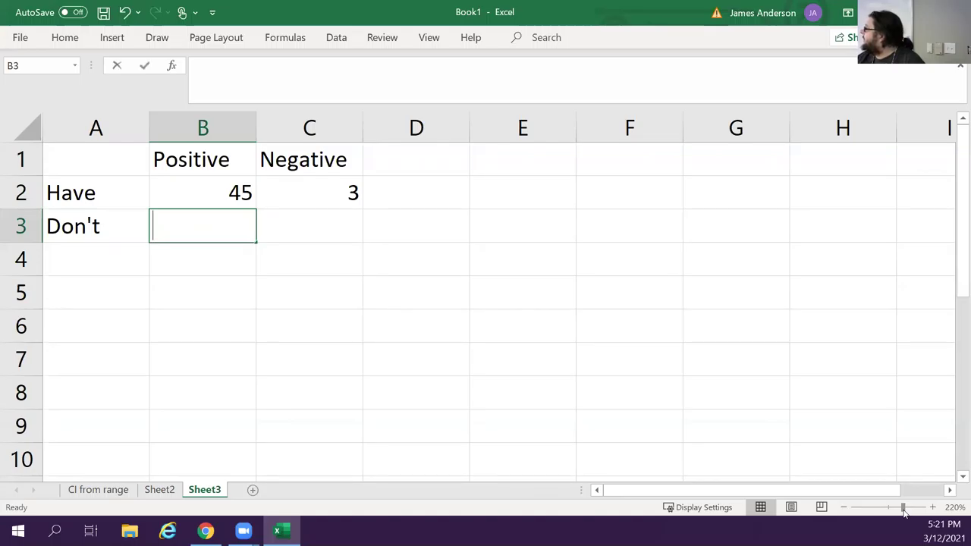
{"action": "key", "text": "Tab"}
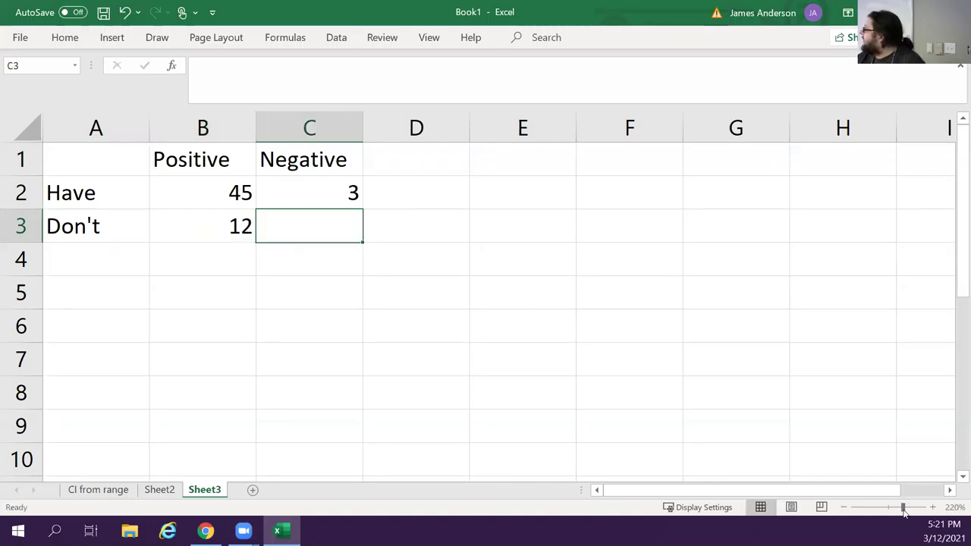
{"action": "type", "text": "890"}
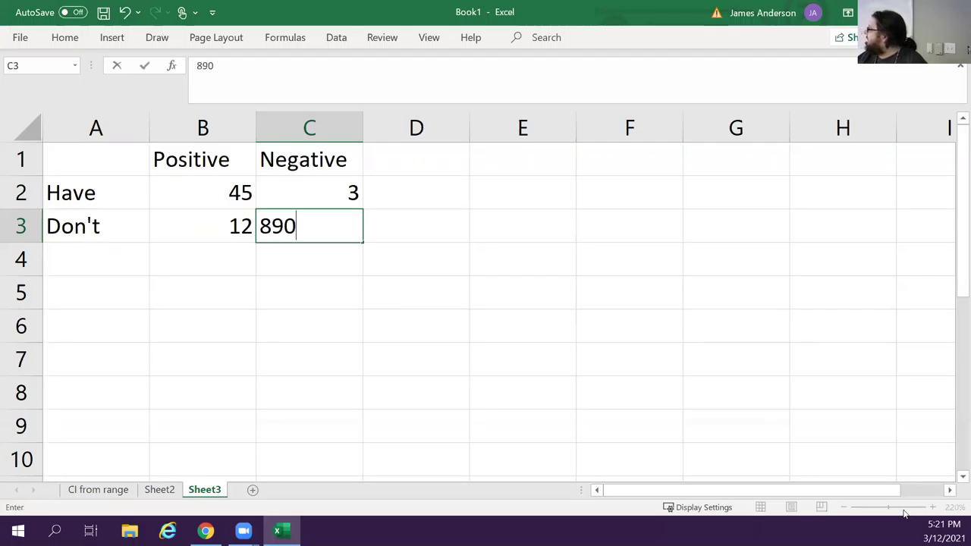
{"action": "key", "text": "Return"}
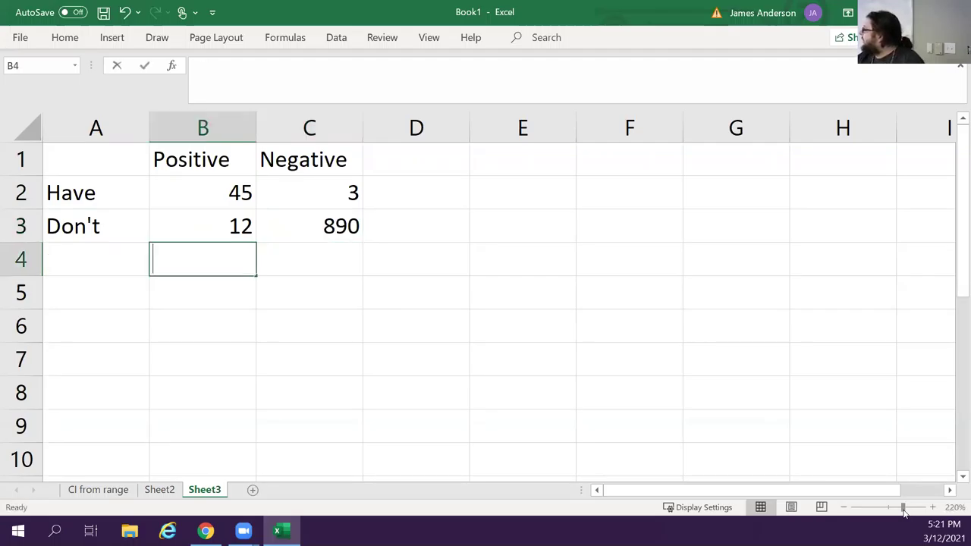
Step: Add a 'Total' row with =SUM(B2:B3) in B4, filled across to D4
{"action": "type", "text": "=sum*("}
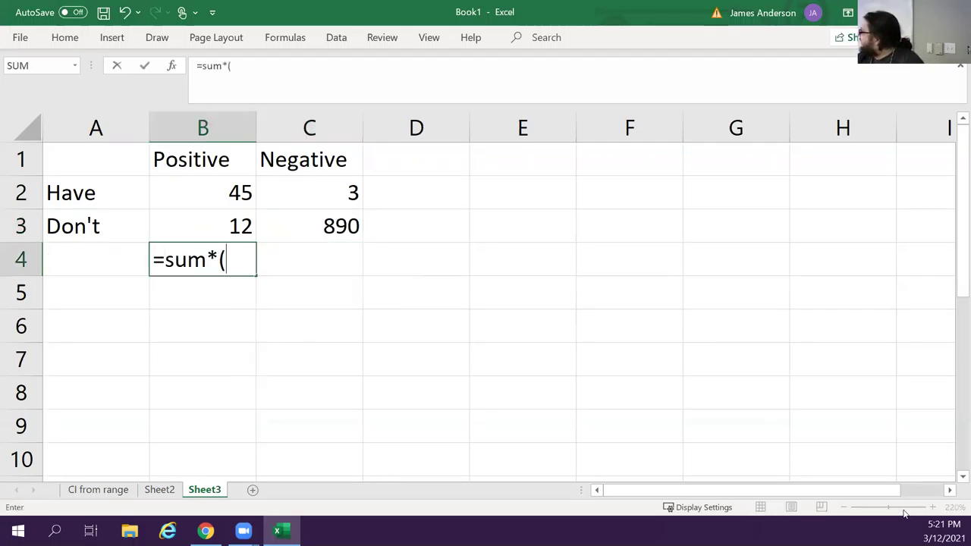
{"action": "key", "text": "BackSpace"}
{"action": "key", "text": "BackSpace"}
{"action": "type", "text": "("}
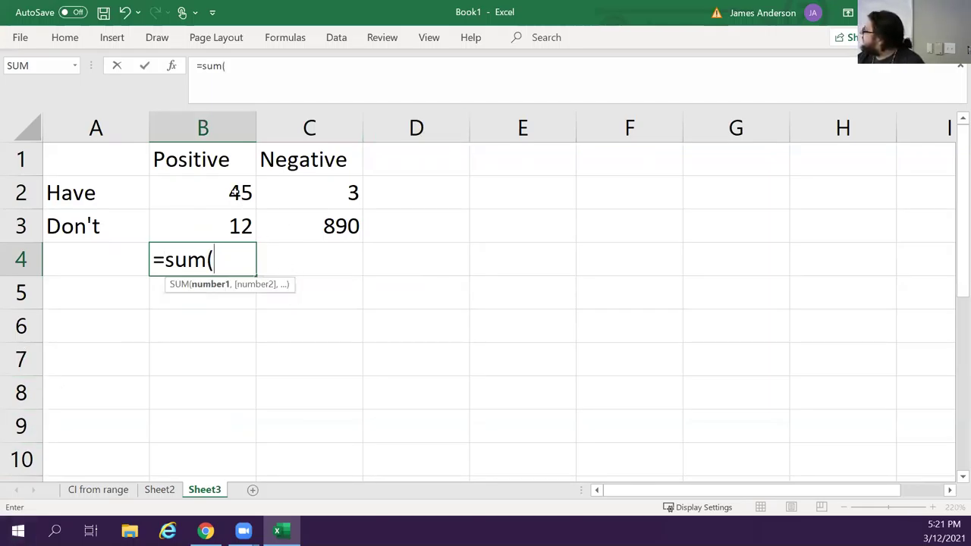
{"action": "left_click_drag", "start_coordinate": [236, 191], "coordinate": [238, 221]}
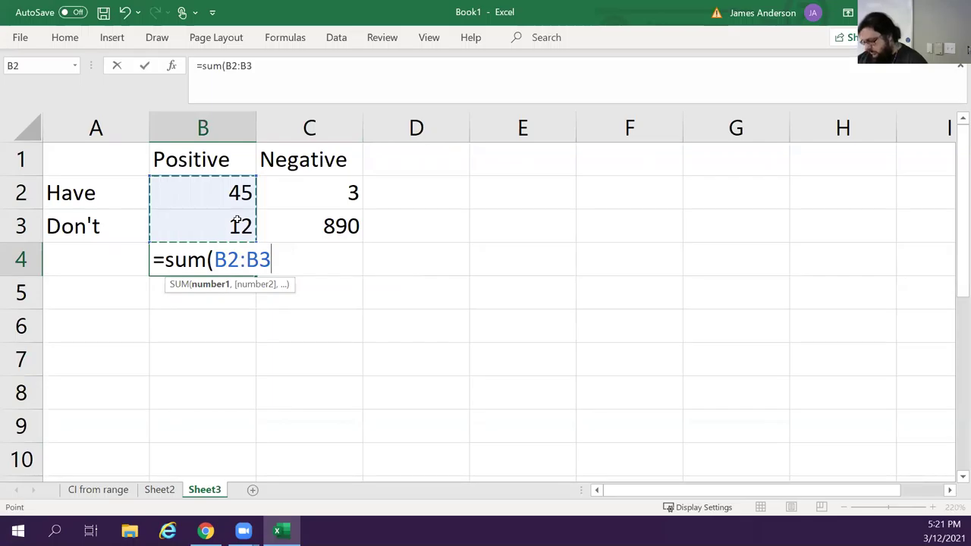
{"action": "type", "text": ")"}
{"action": "key", "text": "Return"}
{"action": "key", "text": "Up"}
{"action": "key", "text": "Left"}
{"action": "type", "text": "Total"}
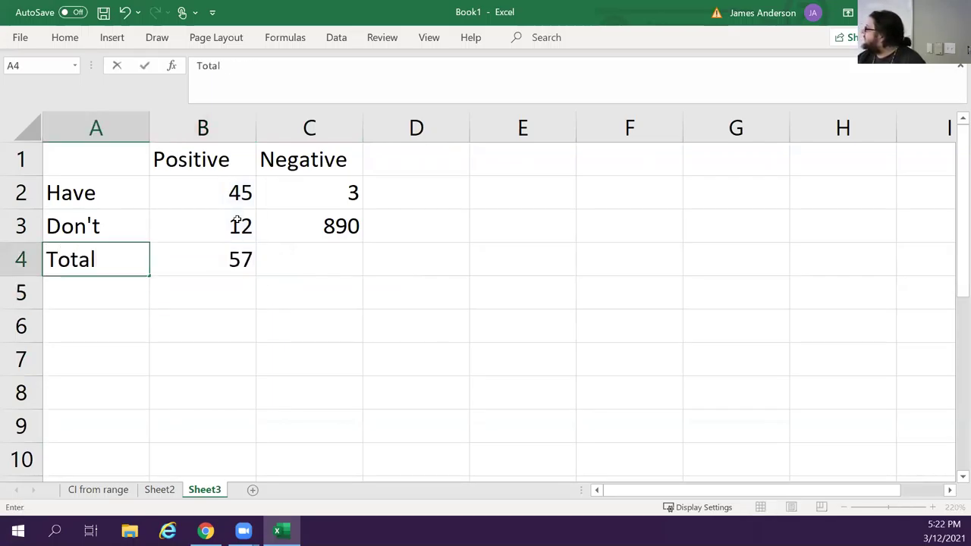
{"action": "key", "text": "Tab"}
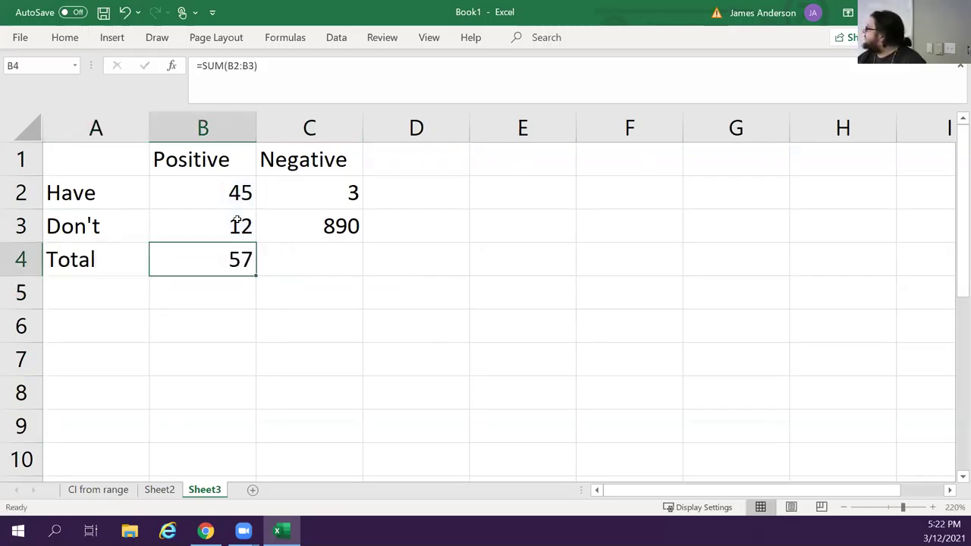
{"action": "left_click_drag", "start_coordinate": [263, 279], "coordinate": [432, 266]}
Step: Put =SUM(B2:C2) in D2 and fill it down to D3 for row totals
{"action": "left_click", "coordinate": [404, 196]}
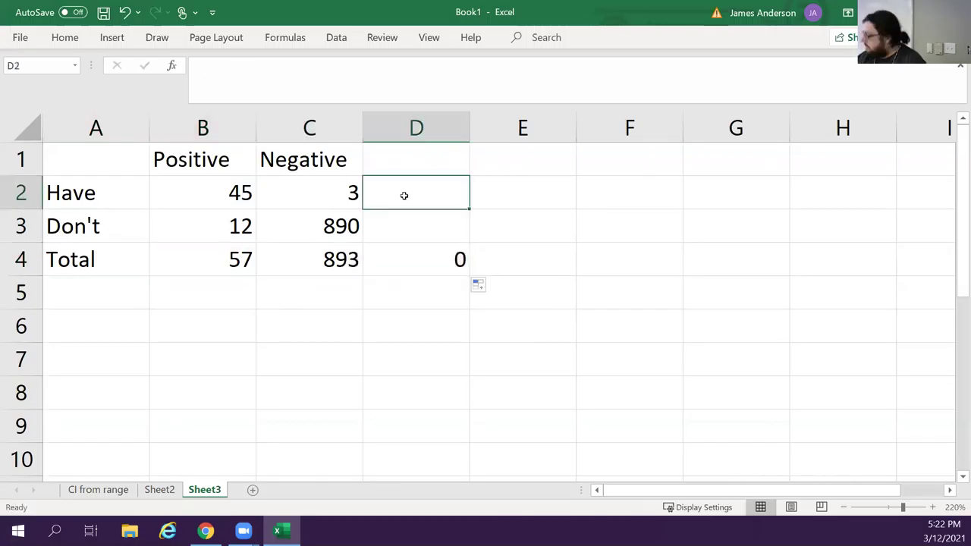
{"action": "type", "text": "=s"}
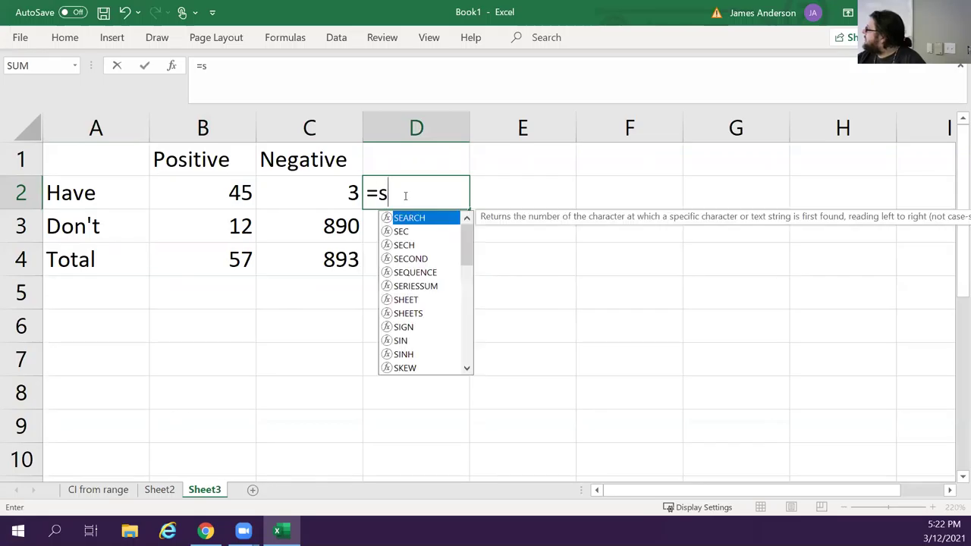
{"action": "type", "text": "um*("}
{"action": "key", "text": "BackSpace"}
{"action": "key", "text": "BackSpace"}
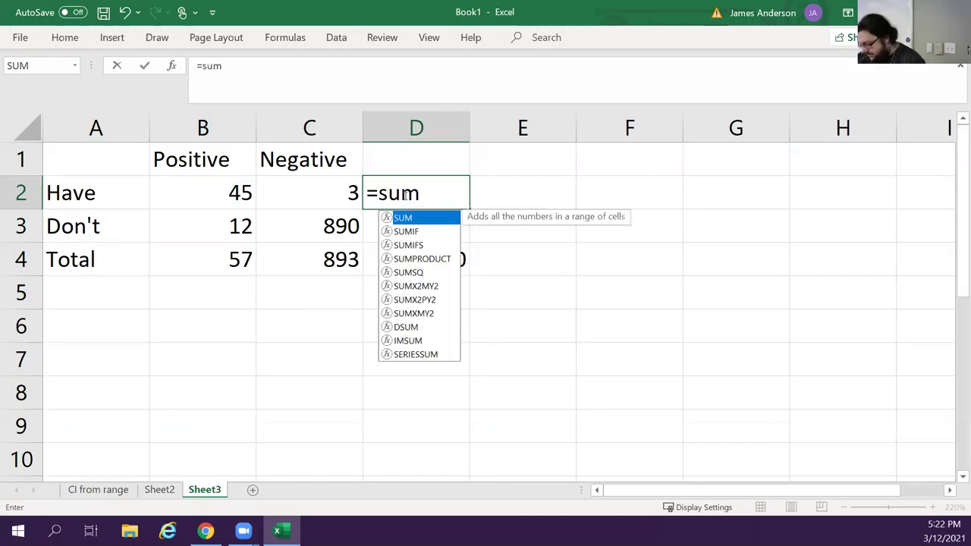
{"action": "type", "text": "("}
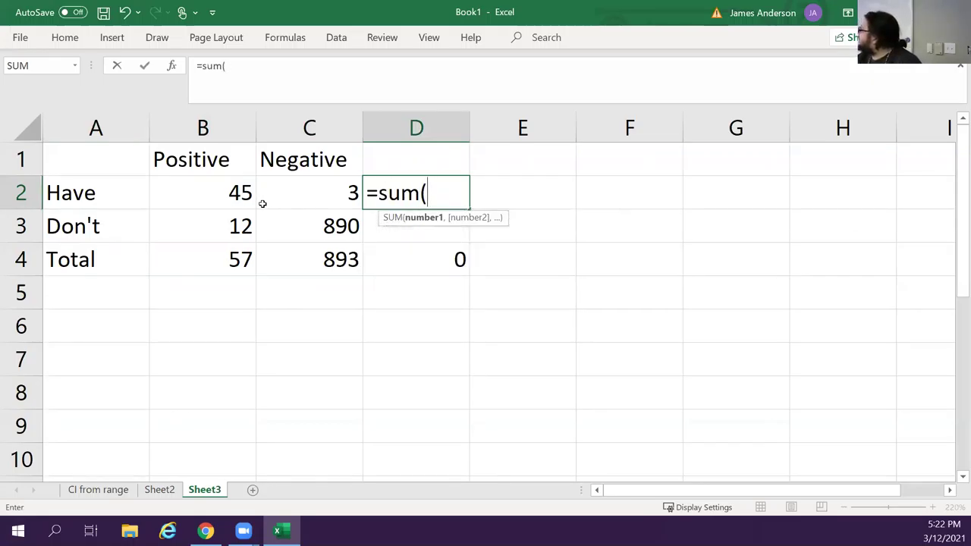
{"action": "left_click_drag", "start_coordinate": [226, 193], "coordinate": [288, 198]}
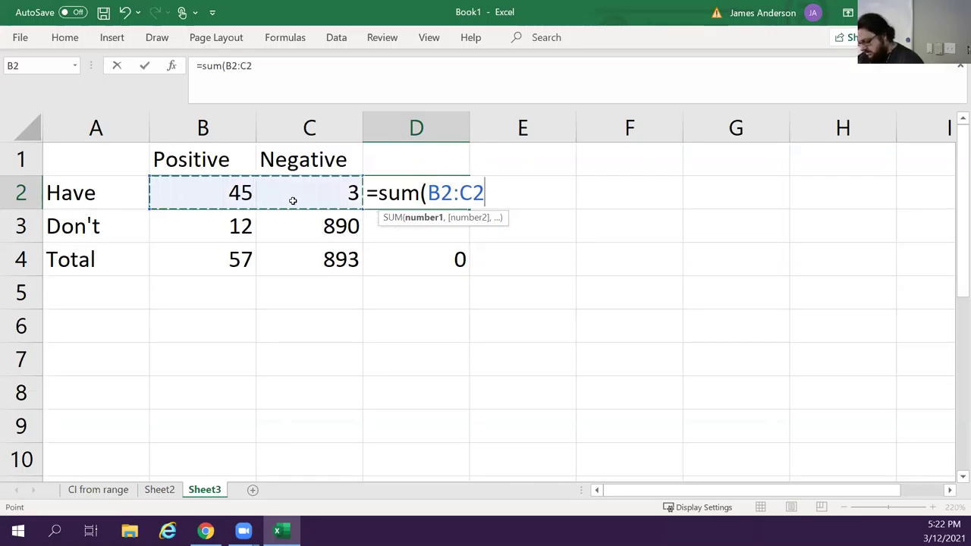
{"action": "type", "text": ")"}
{"action": "key", "text": "ctrl+Return"}
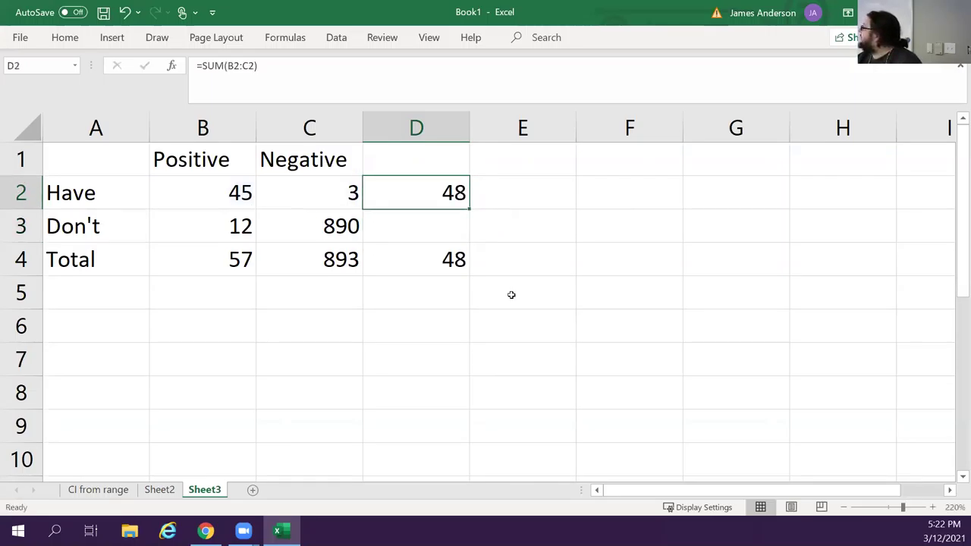
{"action": "left_click_drag", "start_coordinate": [469, 208], "coordinate": [469, 232]}
{"action": "left_click", "coordinate": [374, 330]}
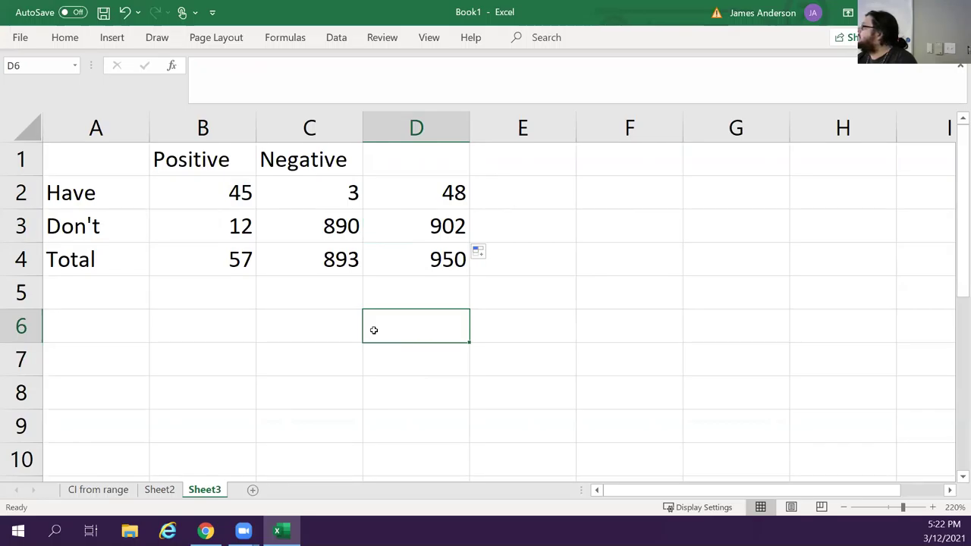
Step: Copy the count table A1:D4 and paste it starting at A6
{"action": "key", "text": "Left"}
{"action": "key", "text": "Up"}
{"action": "key", "text": "Up"}
{"action": "key", "text": "Up"}
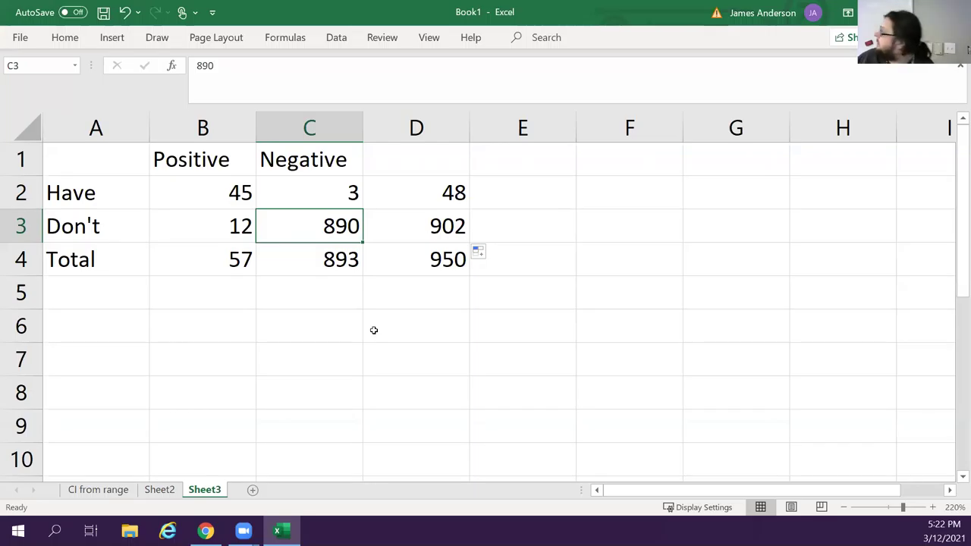
{"action": "key", "text": "Left"}
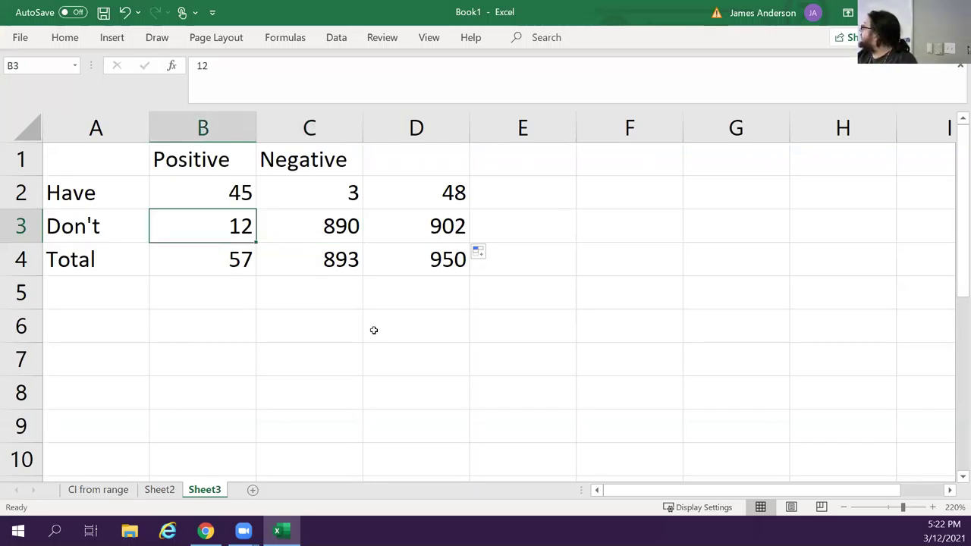
{"action": "key", "text": "Down"}
{"action": "key", "text": "Down"}
{"action": "key", "text": "Down"}
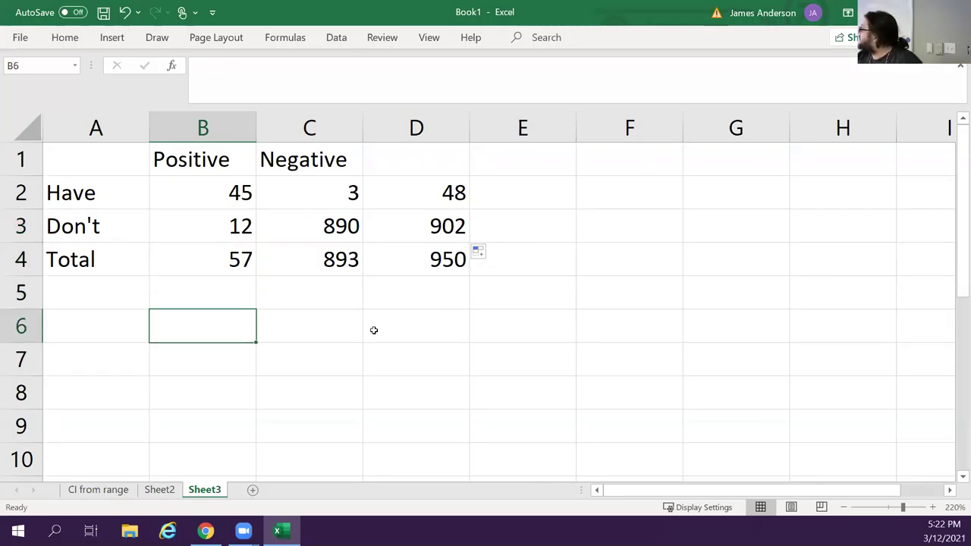
{"action": "key", "text": "Left"}
{"action": "key", "text": "Up"}
{"action": "key", "text": "Up"}
{"action": "key", "text": "Up"}
{"action": "key", "text": "Up"}
{"action": "key", "text": "Up"}
{"action": "key", "text": "shift+Right"}
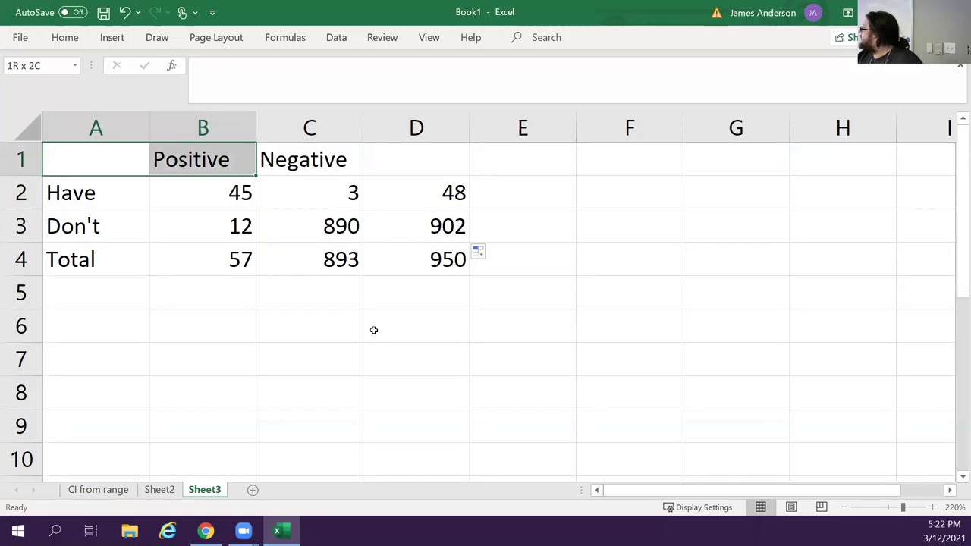
{"action": "key", "text": "shift+Right"}
{"action": "key", "text": "shift+Right"}
{"action": "key", "text": "shift+Down"}
{"action": "key", "text": "shift+Down"}
{"action": "key", "text": "shift+Down"}
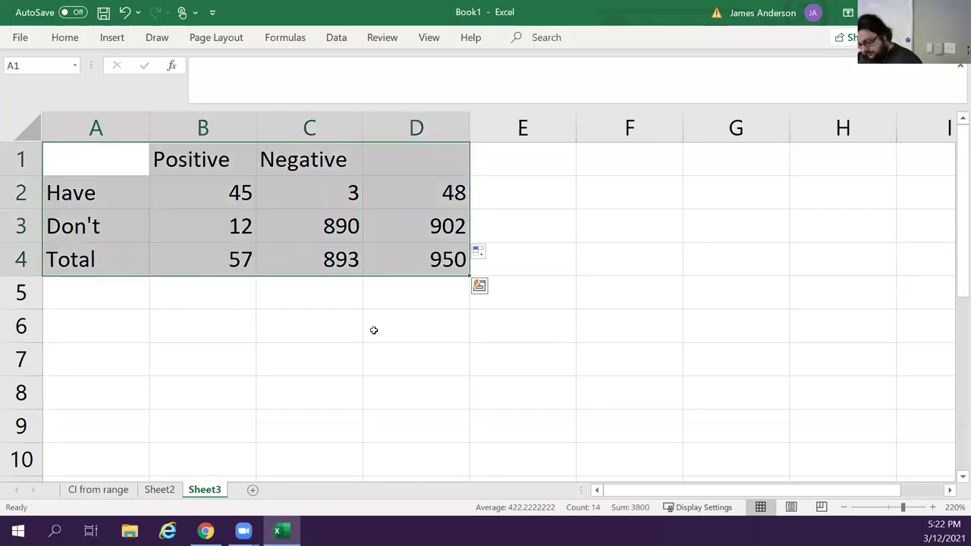
{"action": "key", "text": "ctrl+c"}
{"action": "key", "text": "Down"}
{"action": "key", "text": "Down"}
{"action": "key", "text": "Down"}
{"action": "key", "text": "ctrl+v"}
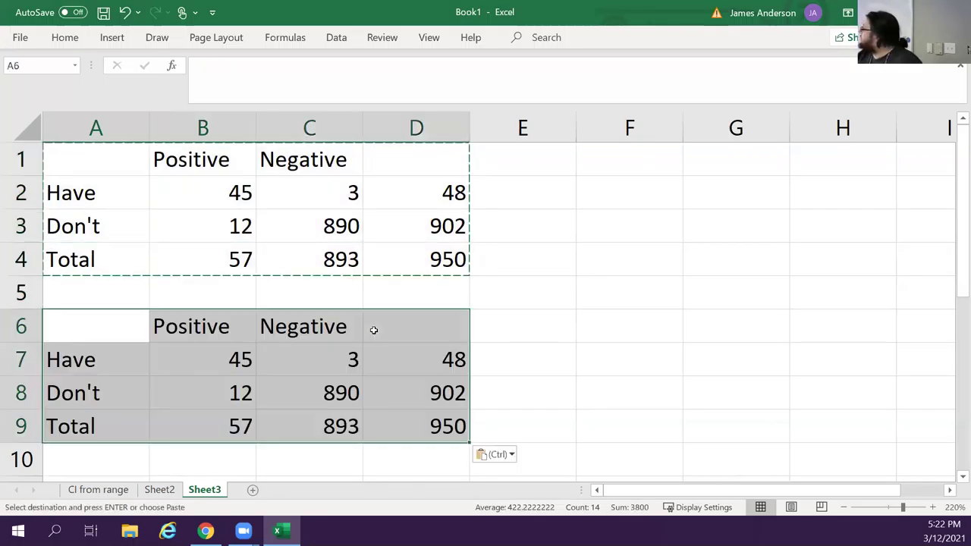
Step: In the copy, enter 0.06 for Don't/Positive in B8 and clear B7, C7 and C8
{"action": "key", "text": "Down"}
{"action": "key", "text": "Down"}
{"action": "key", "text": "Right"}
{"action": "type", "text": ".06"}
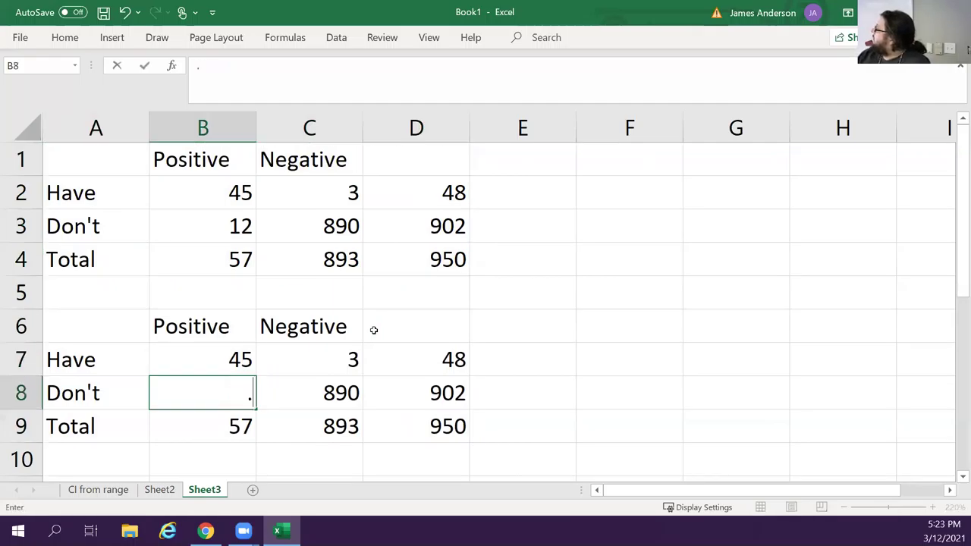
{"action": "key", "text": "Return"}
{"action": "key", "text": "Up"}
{"action": "key", "text": "Up"}
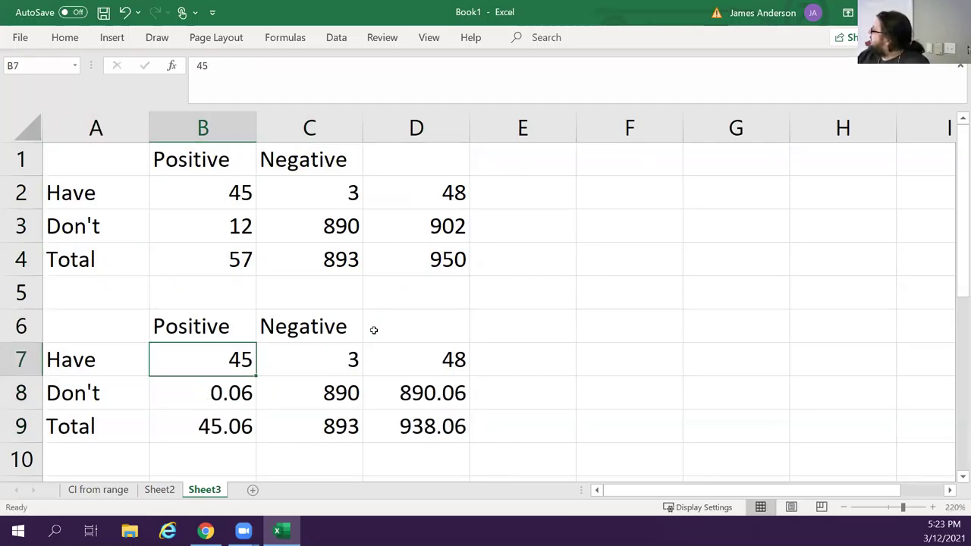
{"action": "key", "text": "Delete"}
{"action": "key", "text": "Right"}
{"action": "key", "text": "Delete"}
{"action": "key", "text": "Down"}
{"action": "key", "text": "Delete"}
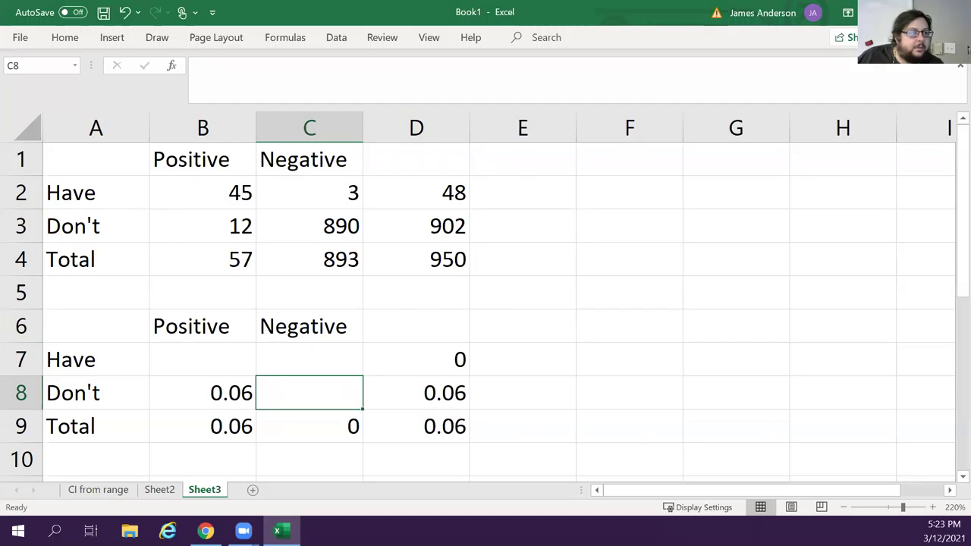
{"action": "key", "text": "alt+Tab"}
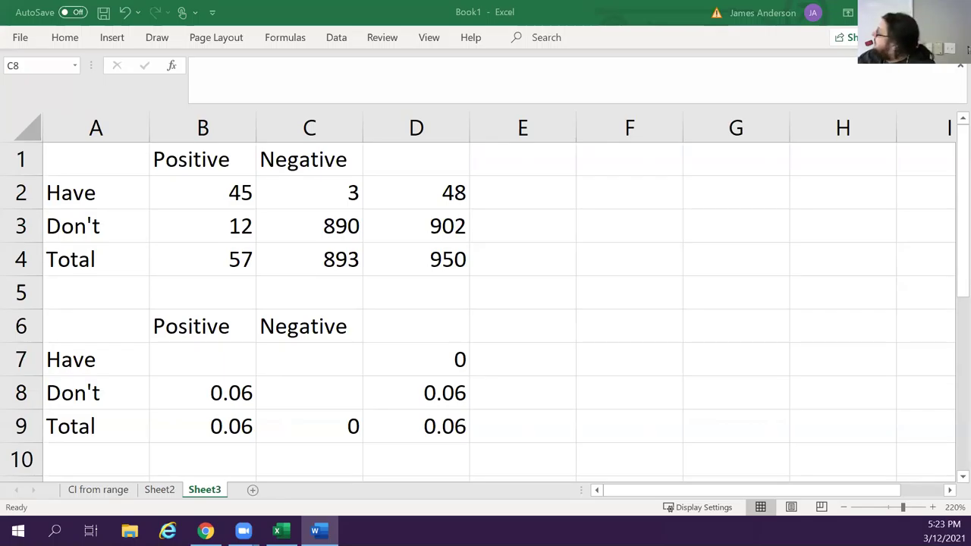
Step: Enter 0.09 in B7 and replace B8's 0.06 with 0.04, checking the D7 row sum
{"action": "left_click", "coordinate": [183, 367]}
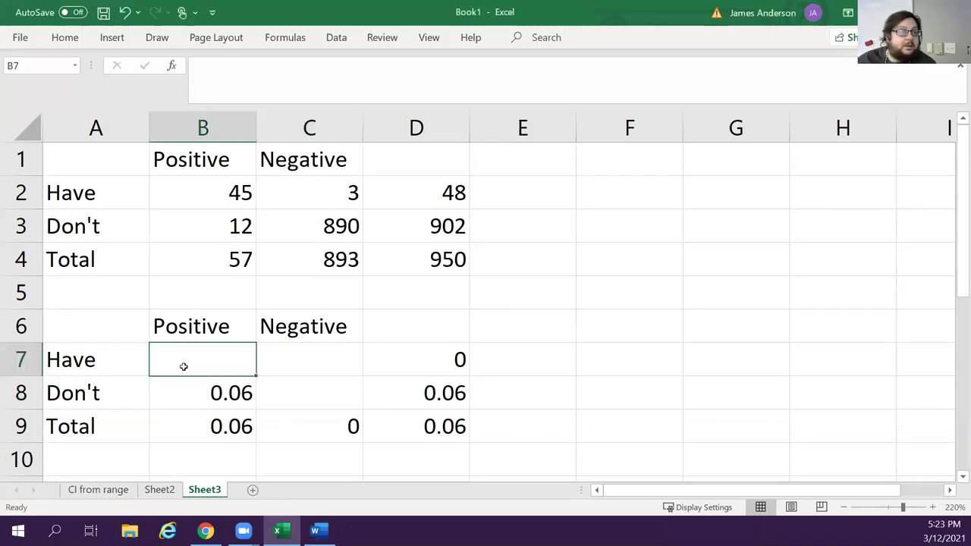
{"action": "type", "text": ".0"}
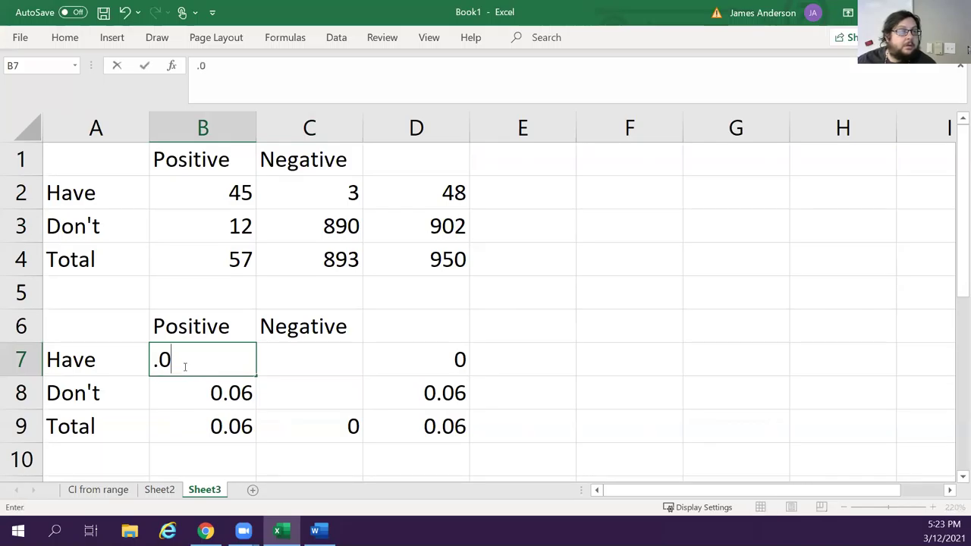
{"action": "type", "text": "9"}
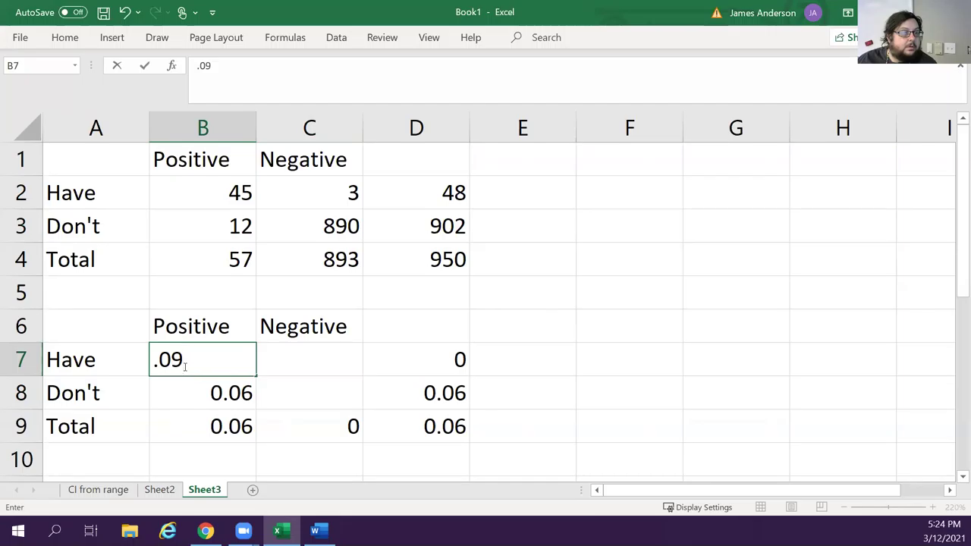
{"action": "key", "text": "Return"}
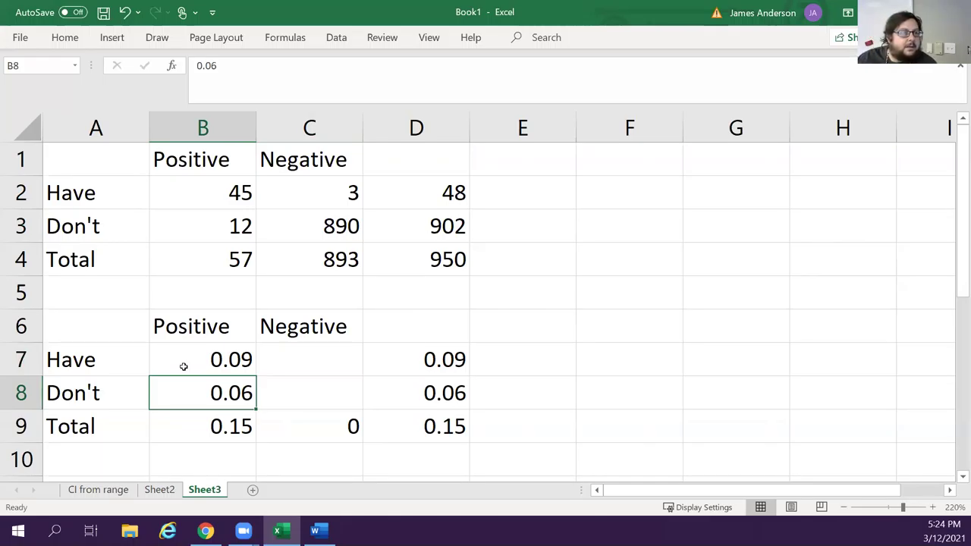
{"action": "key", "text": "Delete"}
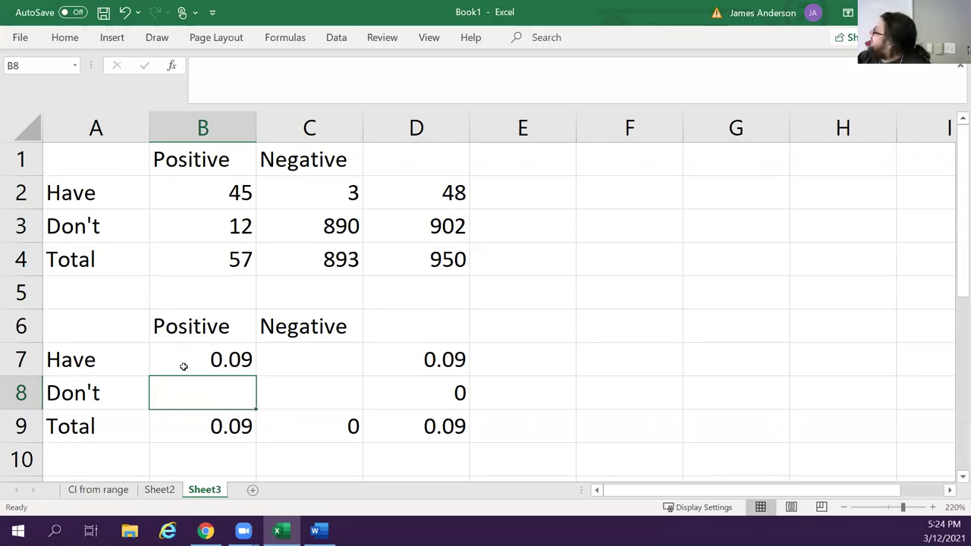
{"action": "key", "text": "Up"}
{"action": "key", "text": "Right"}
{"action": "key", "text": "Right"}
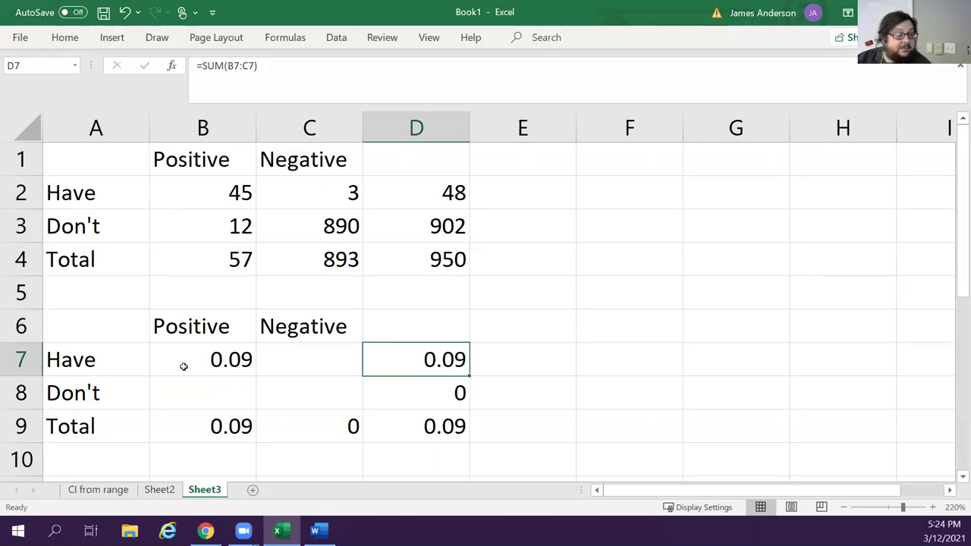
{"action": "key", "text": "Left"}
{"action": "key", "text": "Left"}
{"action": "key", "text": "Down"}
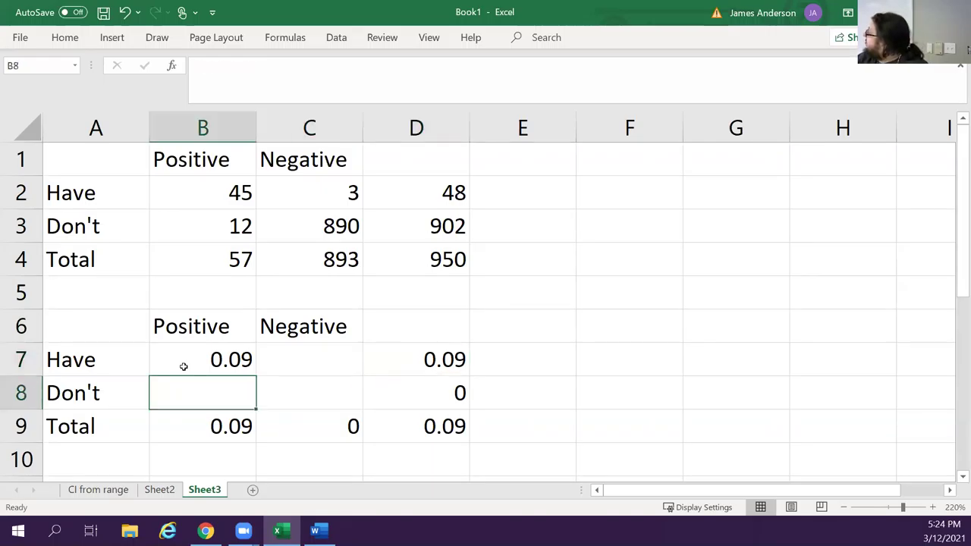
{"action": "type", "text": ".04"}
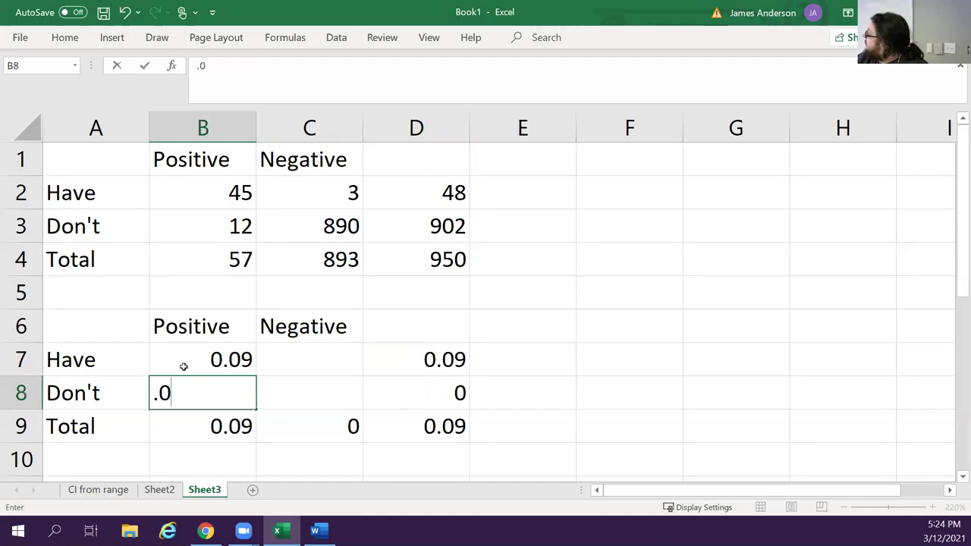
{"action": "key", "text": "Return"}
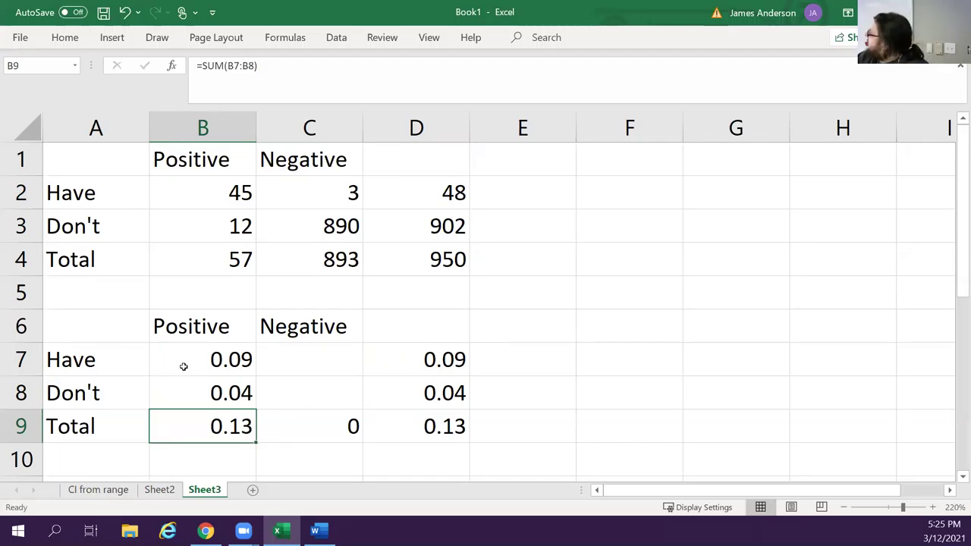
Step: Settle on Have/Positive 0.84 in B7 and Don't/Positive 0.08 in B8 after several trial values
{"action": "left_click", "coordinate": [183, 366]}
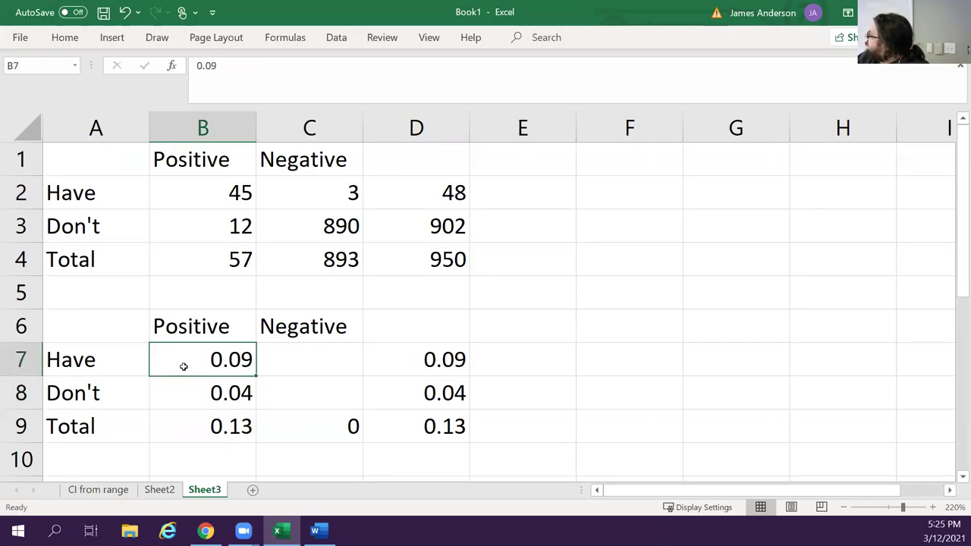
{"action": "type", "text": ".94"}
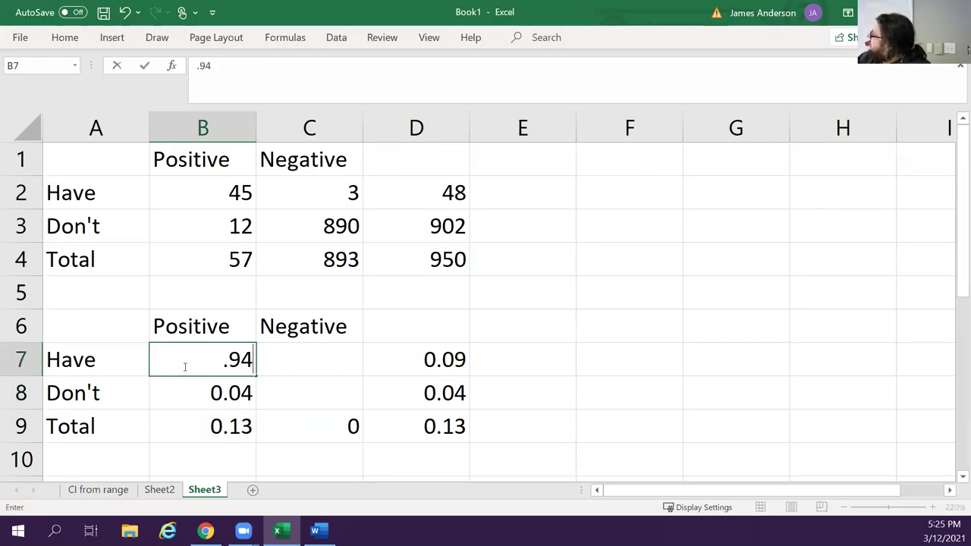
{"action": "key", "text": "Return"}
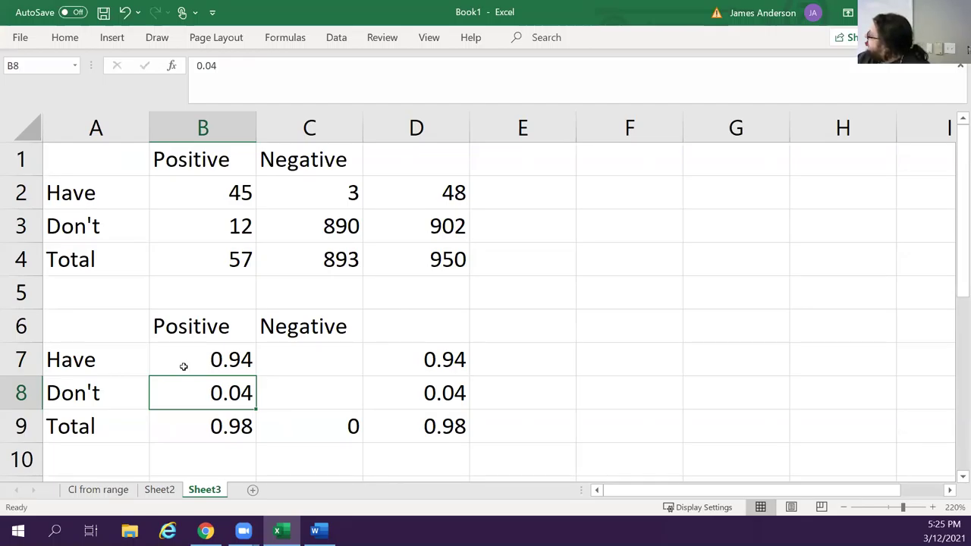
{"action": "type", "text": ".05"}
{"action": "key", "text": "Return"}
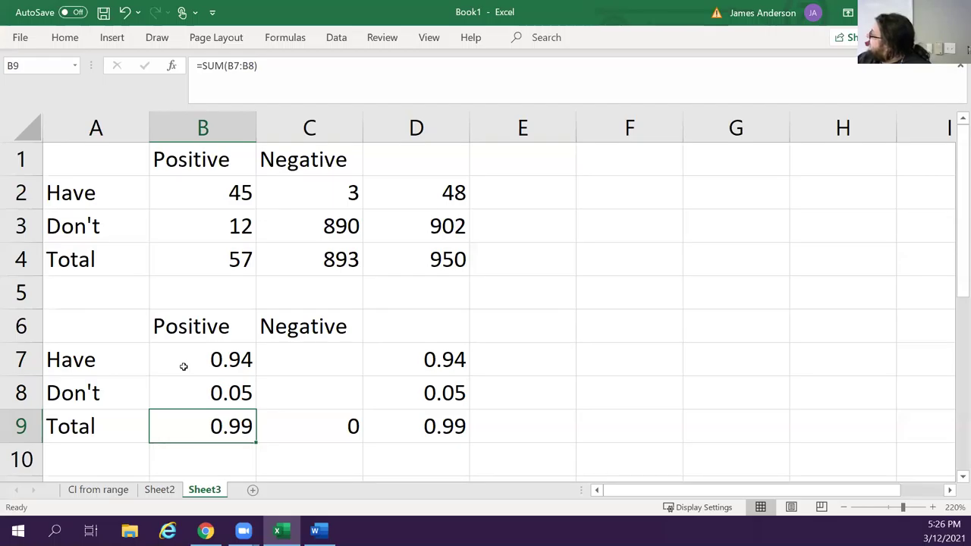
{"action": "key", "text": "Up"}
{"action": "type", "text": ".08"}
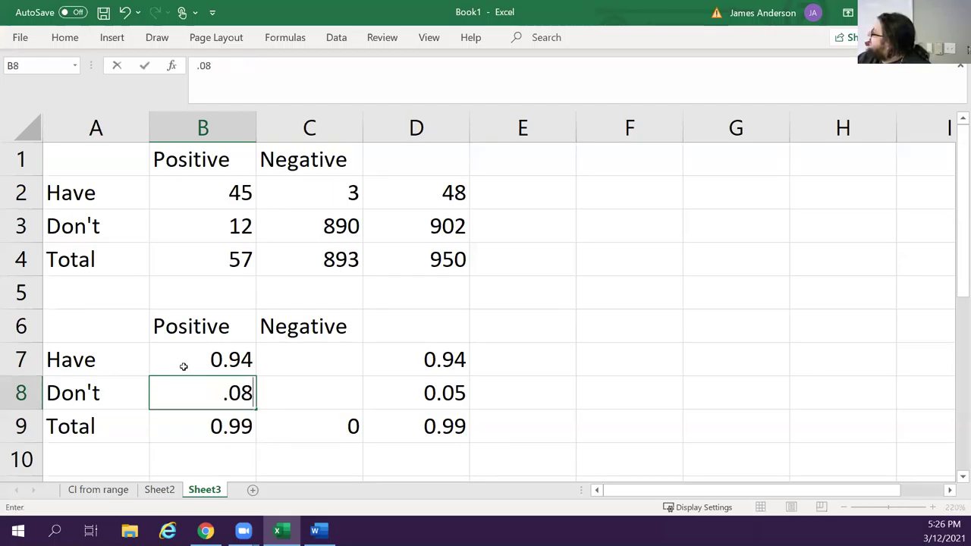
{"action": "key", "text": "Return"}
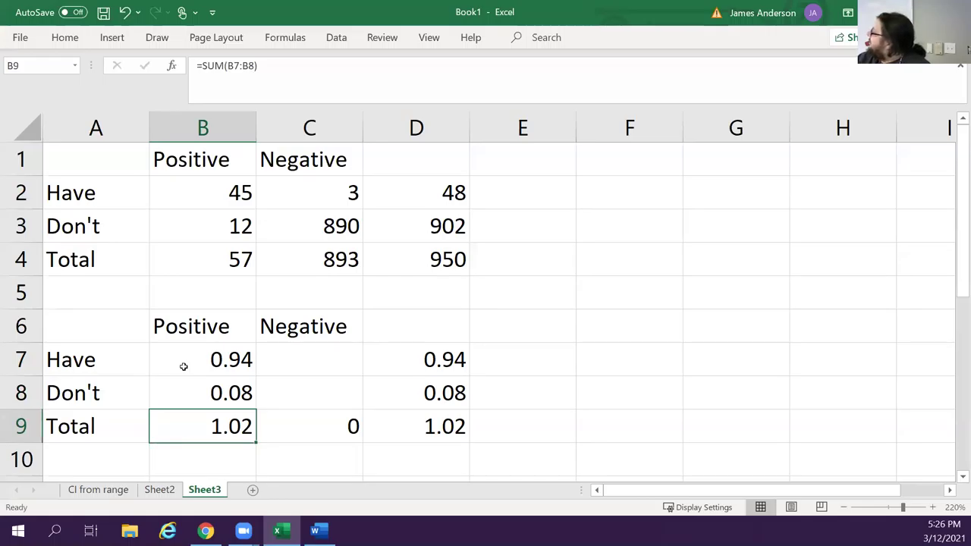
{"action": "key", "text": "Up"}
{"action": "key", "text": "Up"}
{"action": "type", "text": ".0"}
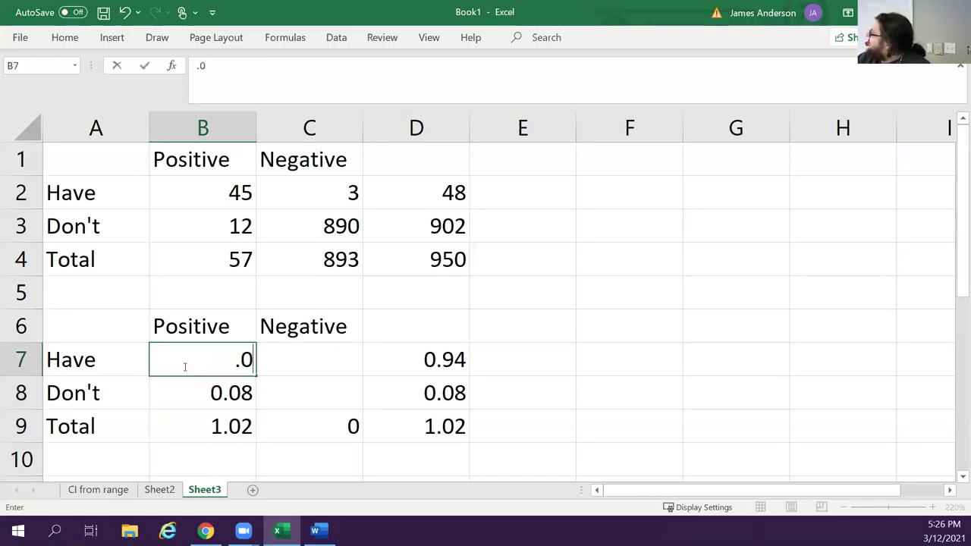
{"action": "type", "text": "84"}
{"action": "key", "text": "Return"}
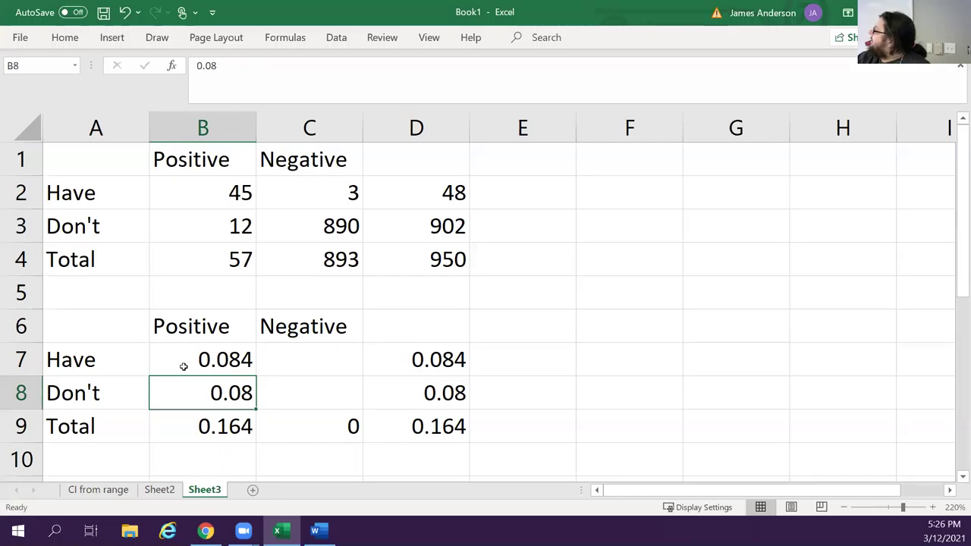
{"action": "key", "text": "Up"}
{"action": "type", "text": ".84"}
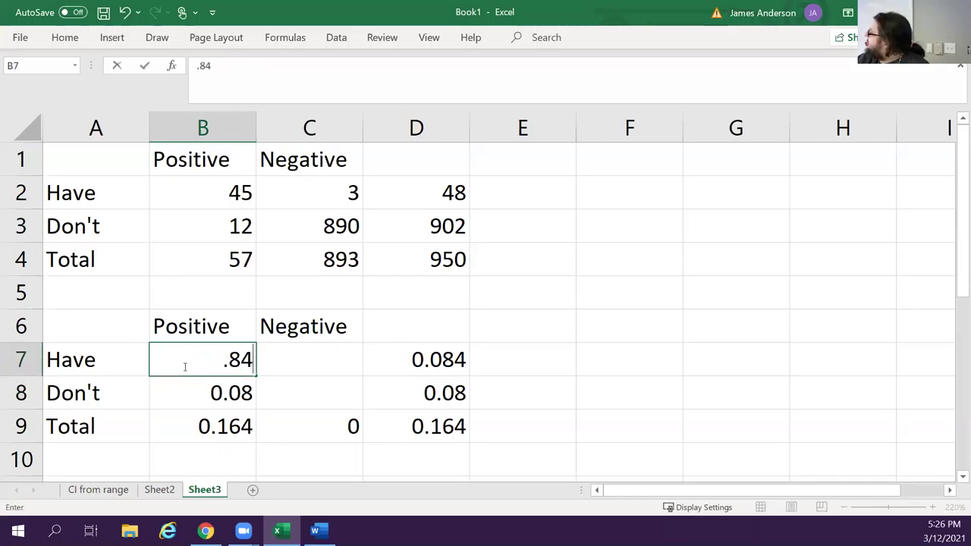
{"action": "key", "text": "Return"}
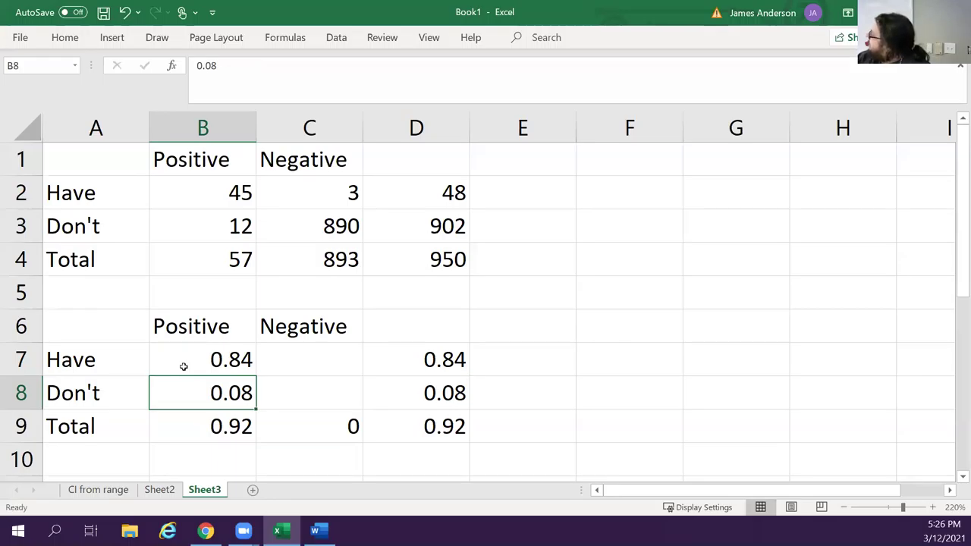
Step: Review the D7 row-total formula alongside B7 and the empty Negative cell C7
{"action": "left_click", "coordinate": [184, 367]}
{"action": "key", "text": "Right"}
{"action": "key", "text": "Right"}
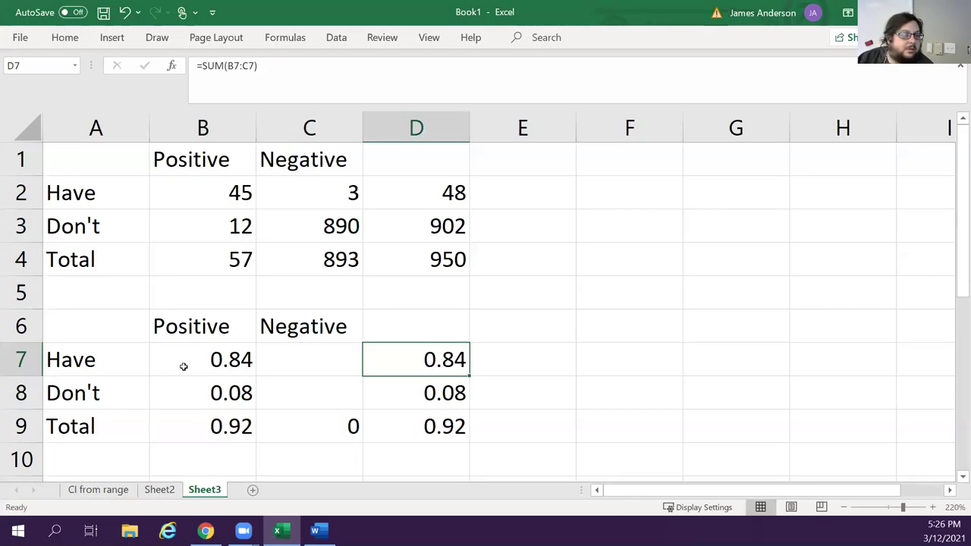
{"action": "key", "text": "Left"}
{"action": "key", "text": "Left"}
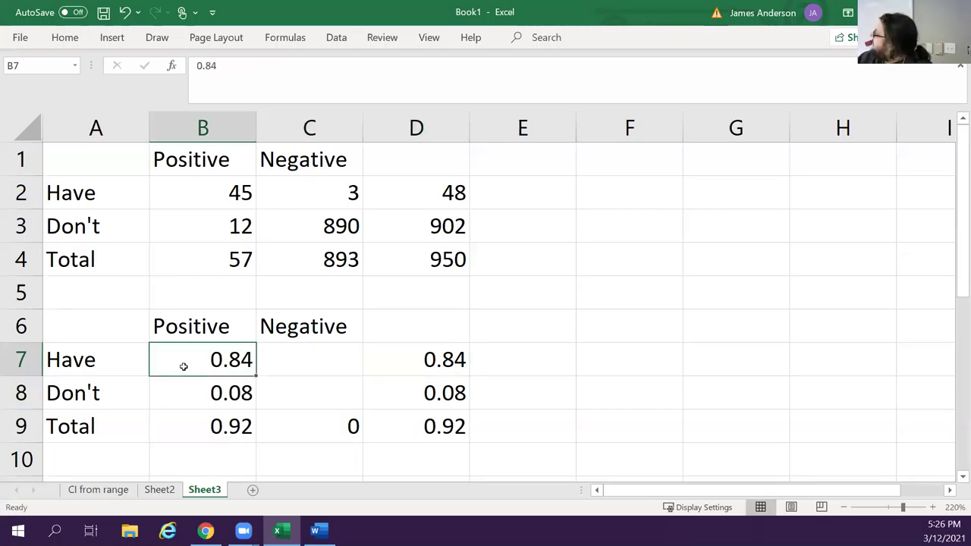
{"action": "key", "text": "Right"}
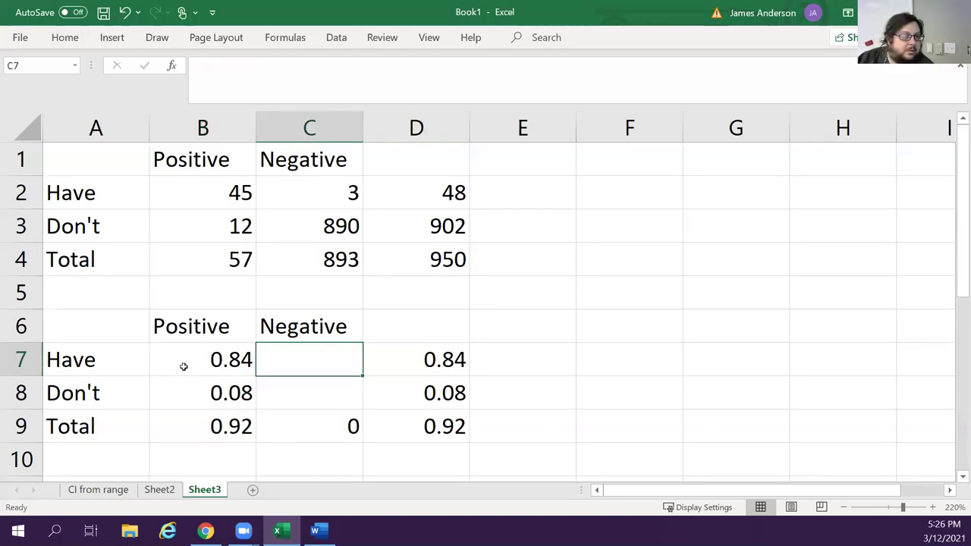
{"action": "key", "text": "Right"}
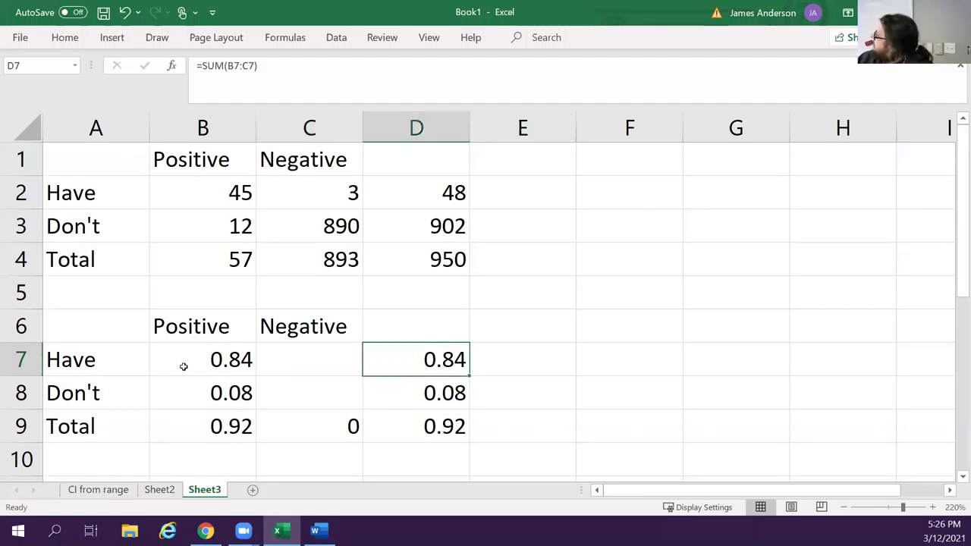
{"action": "key", "text": "Left"}
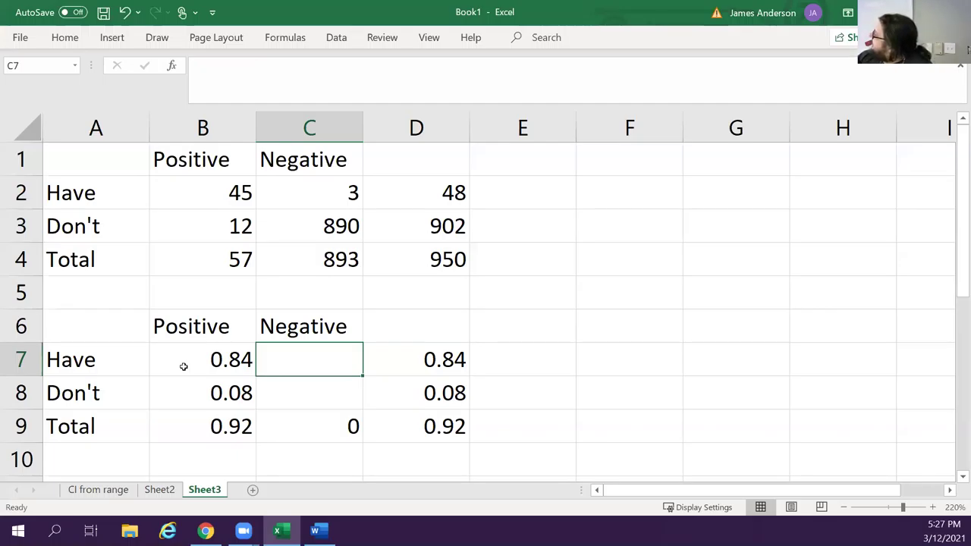
{"action": "key", "text": "Right"}
{"action": "key", "text": "Left"}
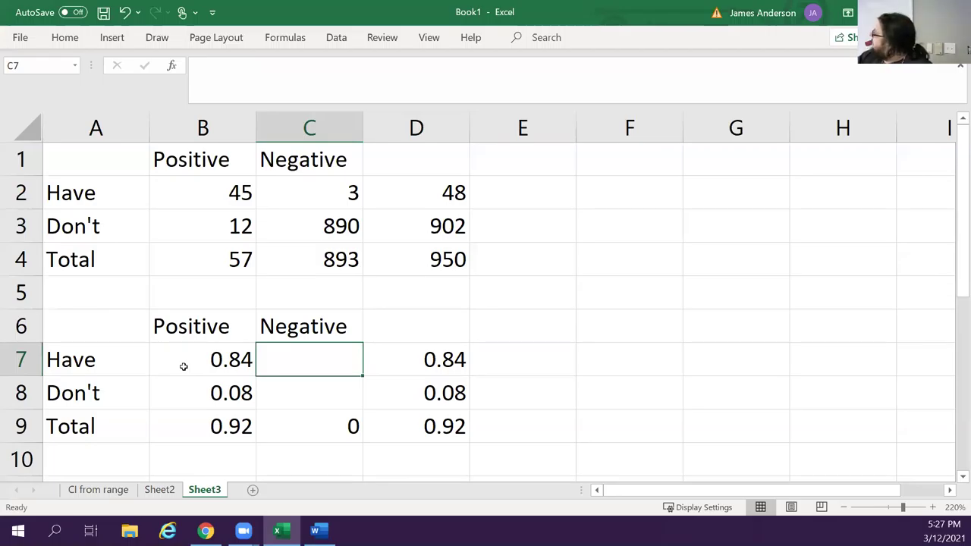
Step: Enter the priors =.1 in E7 and =.9 in E8
{"action": "key", "text": "Right"}
{"action": "key", "text": "Right"}
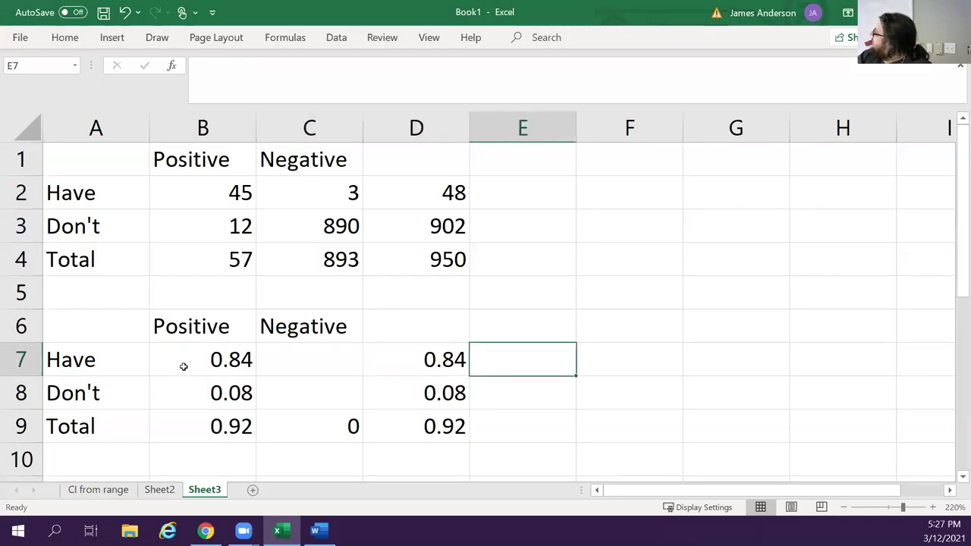
{"action": "type", "text": "=.1"}
{"action": "key", "text": "Return"}
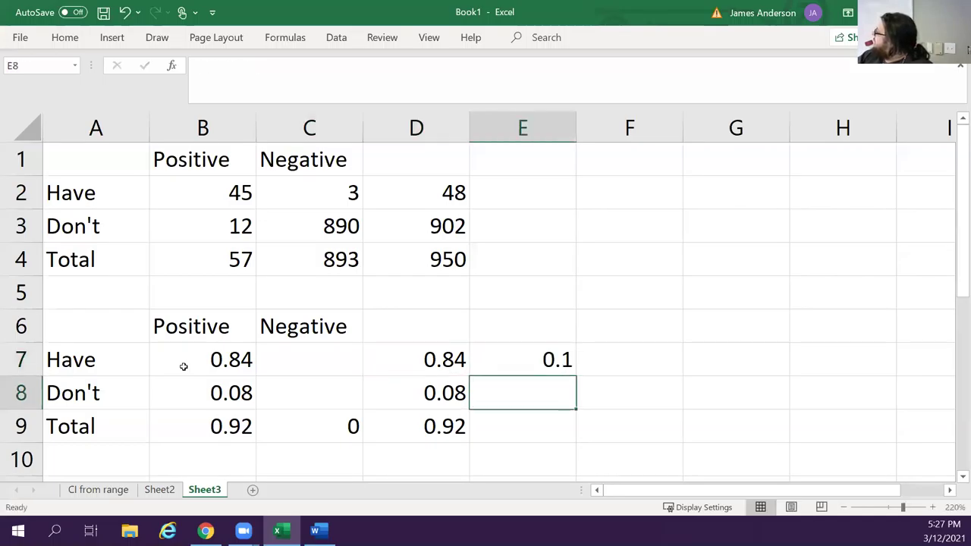
{"action": "type", "text": "=.9"}
{"action": "key", "text": "Return"}
{"action": "key", "text": "Up"}
{"action": "key", "text": "Up"}
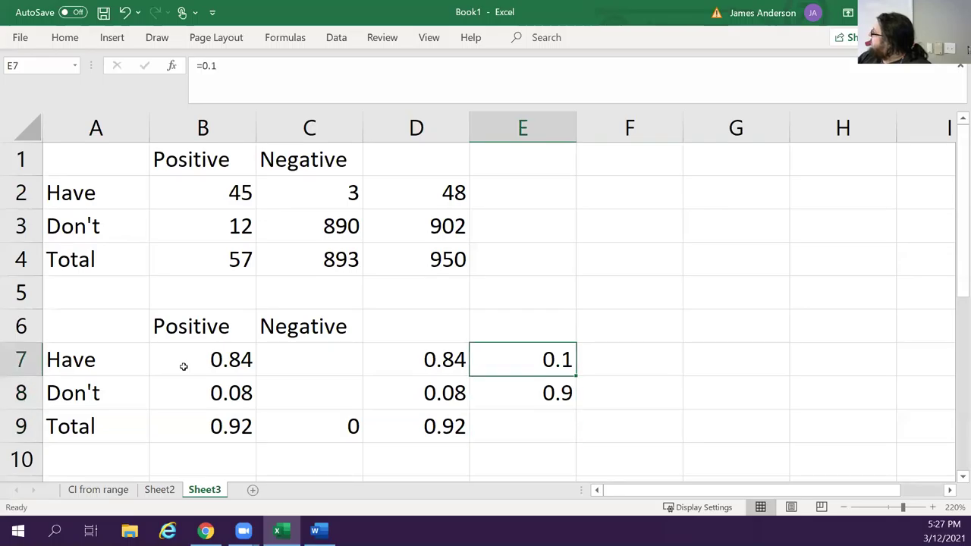
{"action": "key", "text": "Left"}
{"action": "key", "text": "Left"}
Step: Replace B7 with =.94*.1 (0.094) and B8 with =.08*.9 (0.072)
{"action": "left_click", "coordinate": [183, 366]}
{"action": "type", "text": "="}
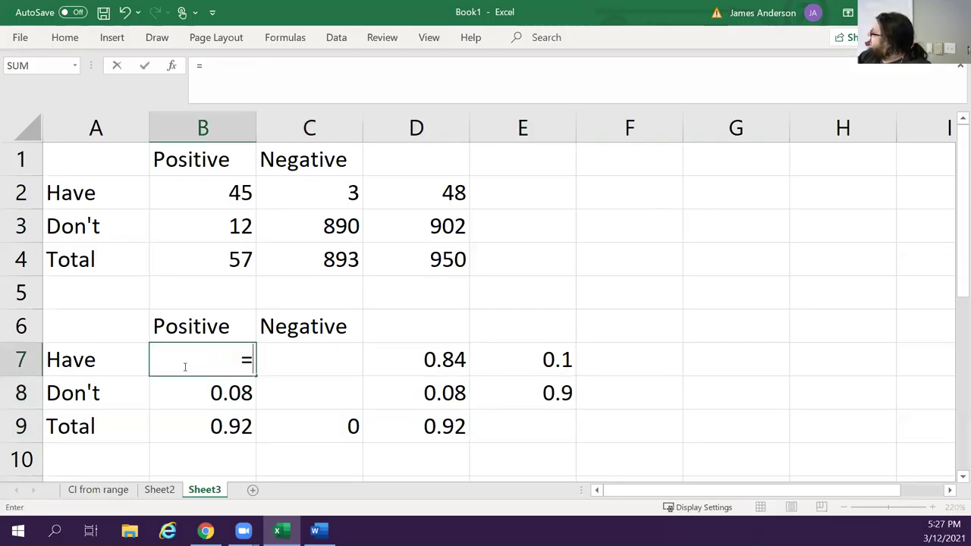
{"action": "type", "text": ".94"}
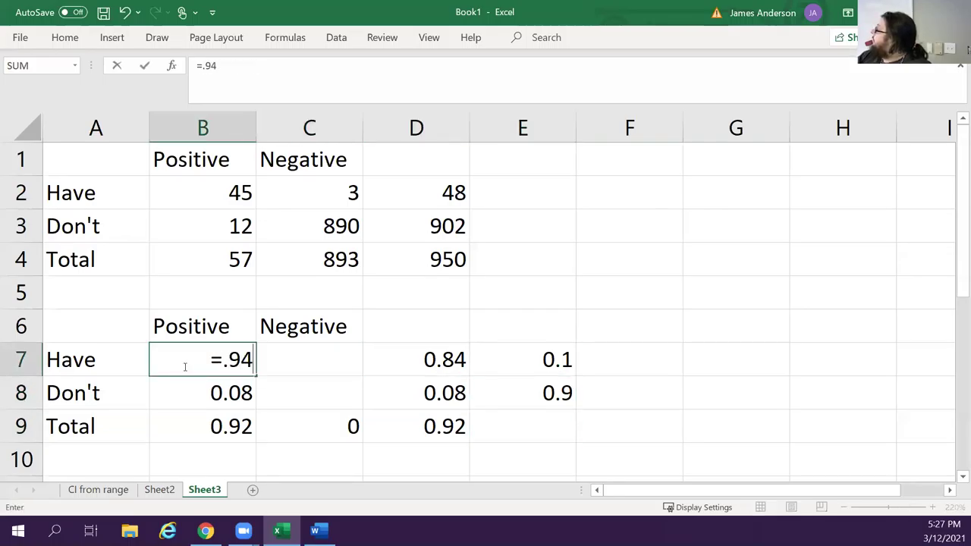
{"action": "type", "text": "*.1"}
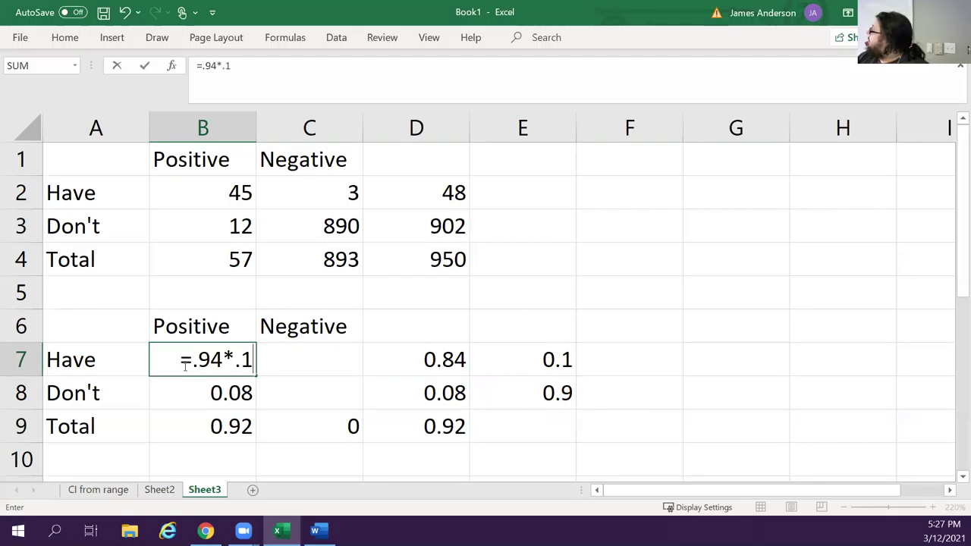
{"action": "key", "text": "Return"}
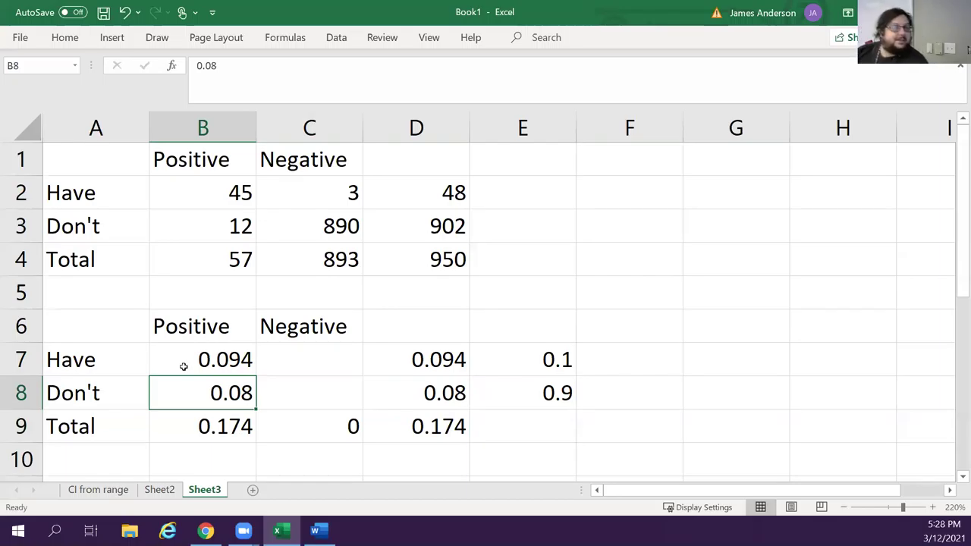
{"action": "key", "text": "Right"}
{"action": "key", "text": "Right"}
{"action": "key", "text": "Right"}
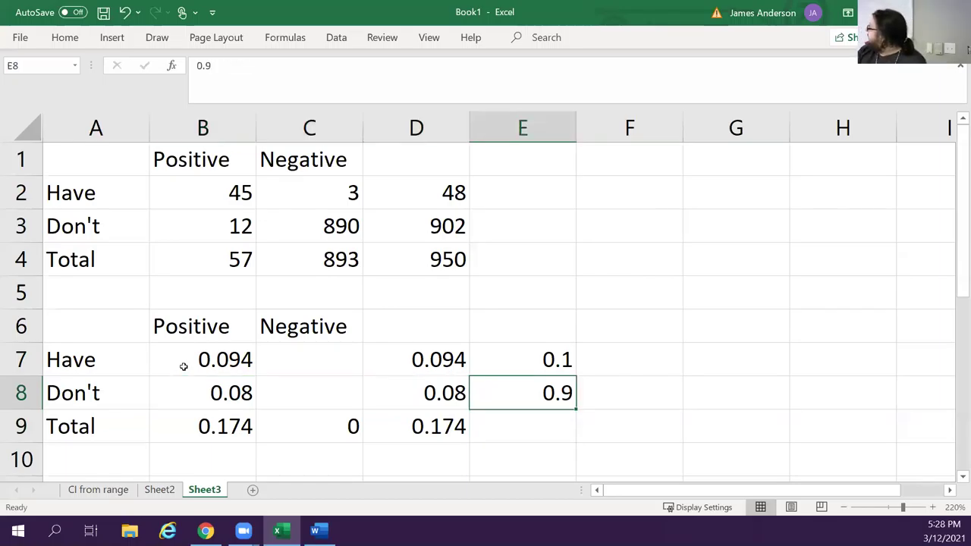
{"action": "key", "text": "Left"}
{"action": "key", "text": "Left"}
{"action": "key", "text": "Left"}
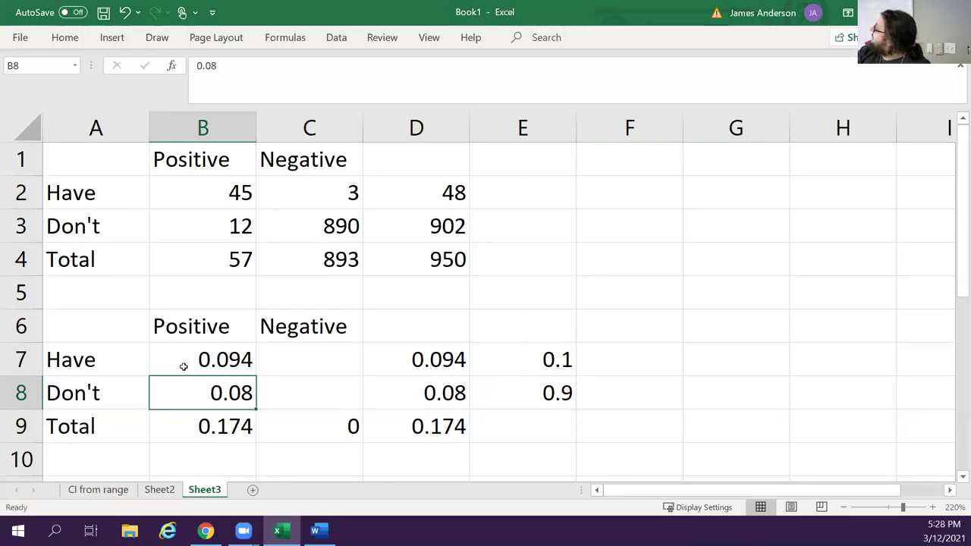
{"action": "type", "text": "="}
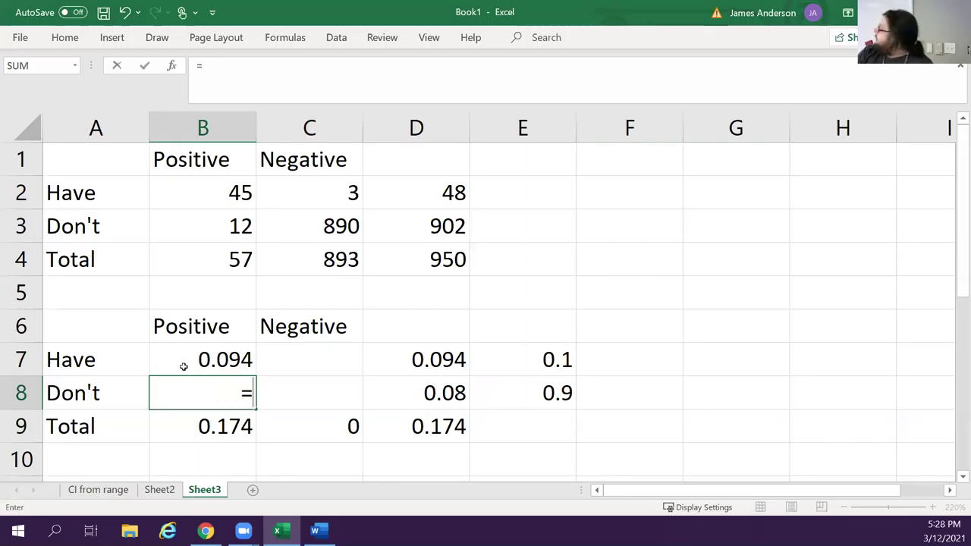
{"action": "type", "text": ".08*.9"}
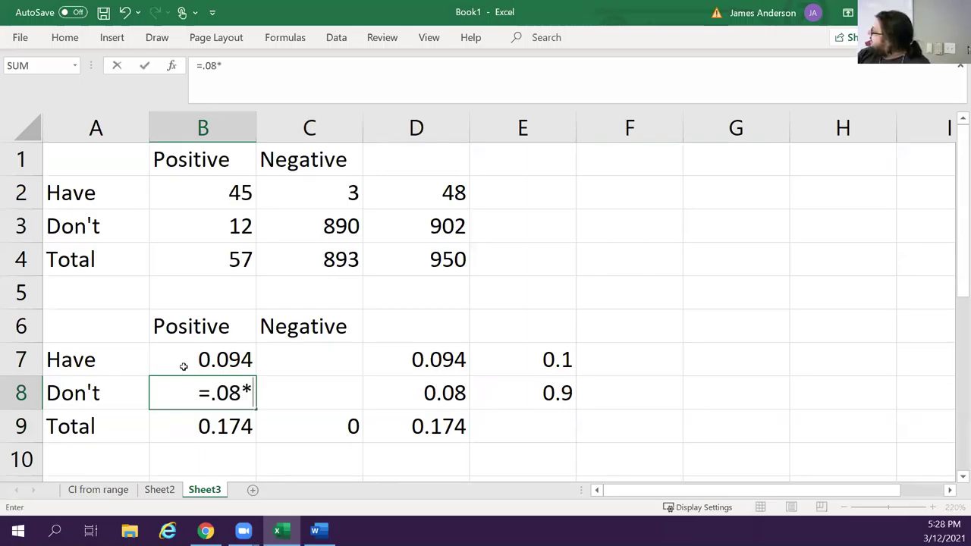
{"action": "key", "text": "Return"}
{"action": "key", "text": "Up"}
{"action": "key", "text": "Up"}
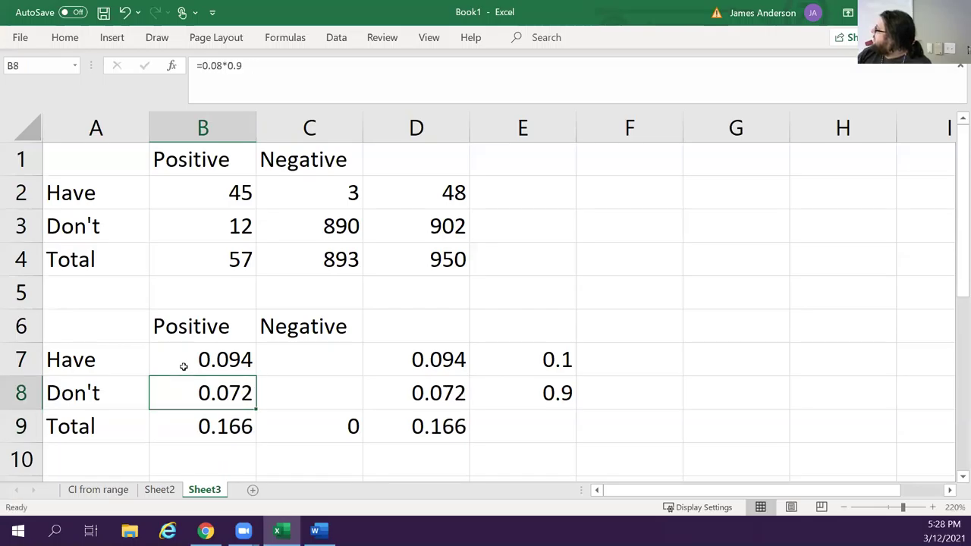
{"action": "key", "text": "Right"}
Step: Enter =E7-B7 in C7 so Have–Negative reads 0.006, then check the Have total
{"action": "type", "text": "="}
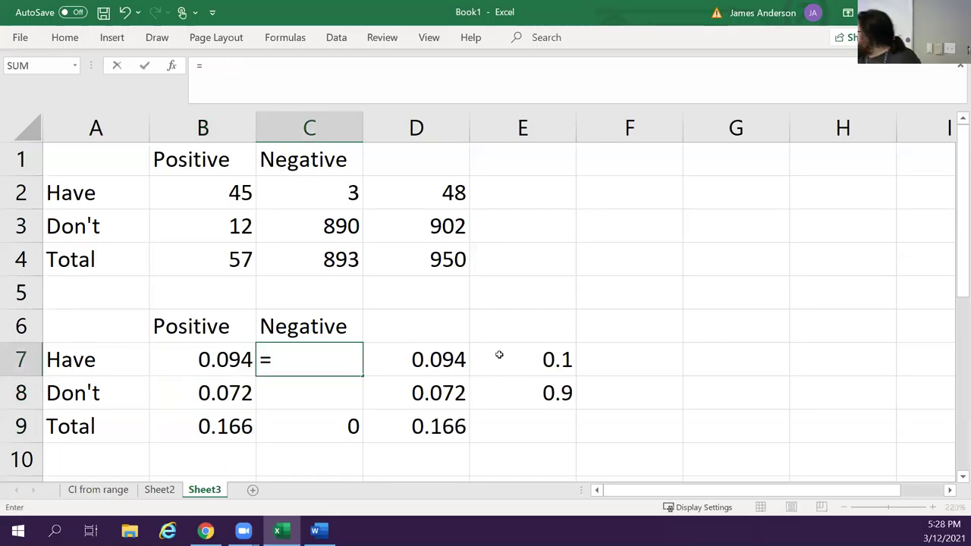
{"action": "left_click", "coordinate": [559, 359]}
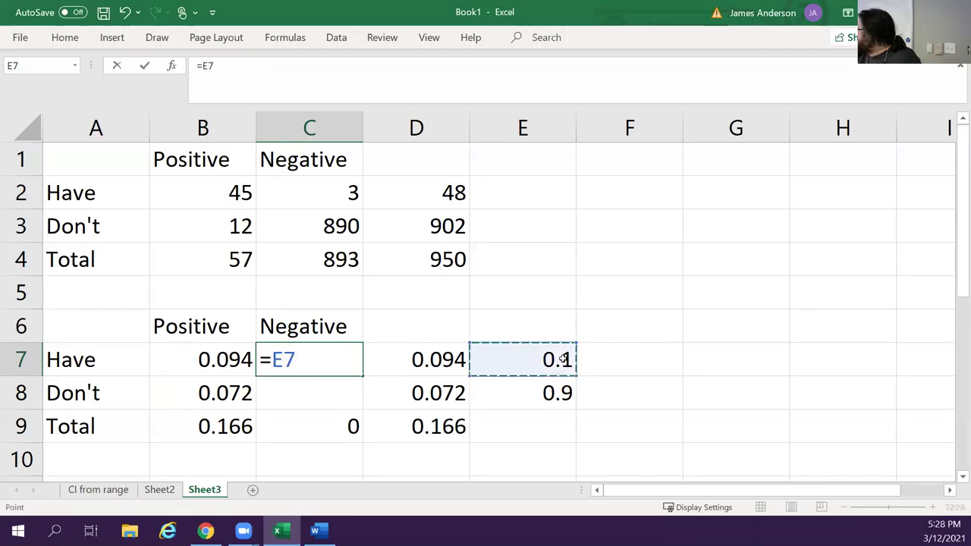
{"action": "type", "text": "+"}
{"action": "key", "text": "BackSpace"}
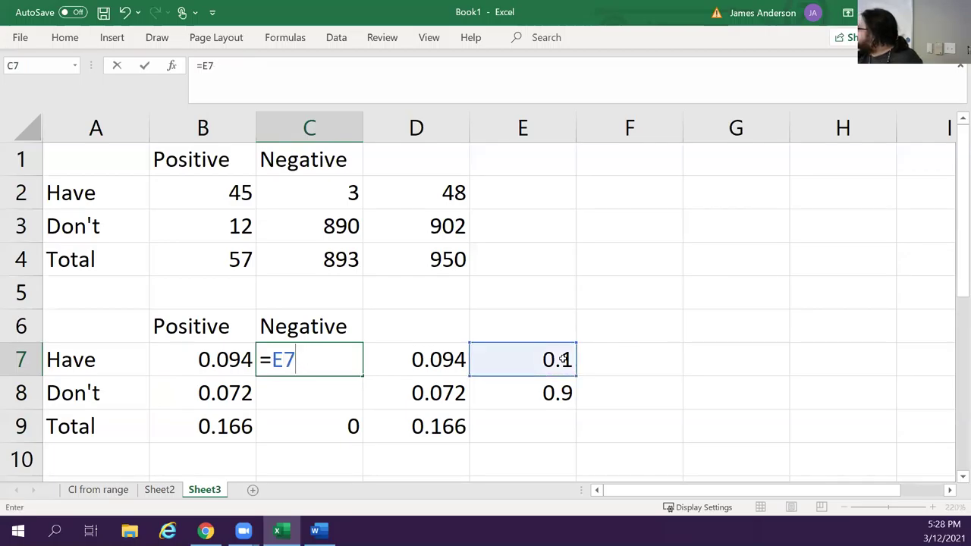
{"action": "type", "text": "-"}
{"action": "left_click", "coordinate": [206, 362]}
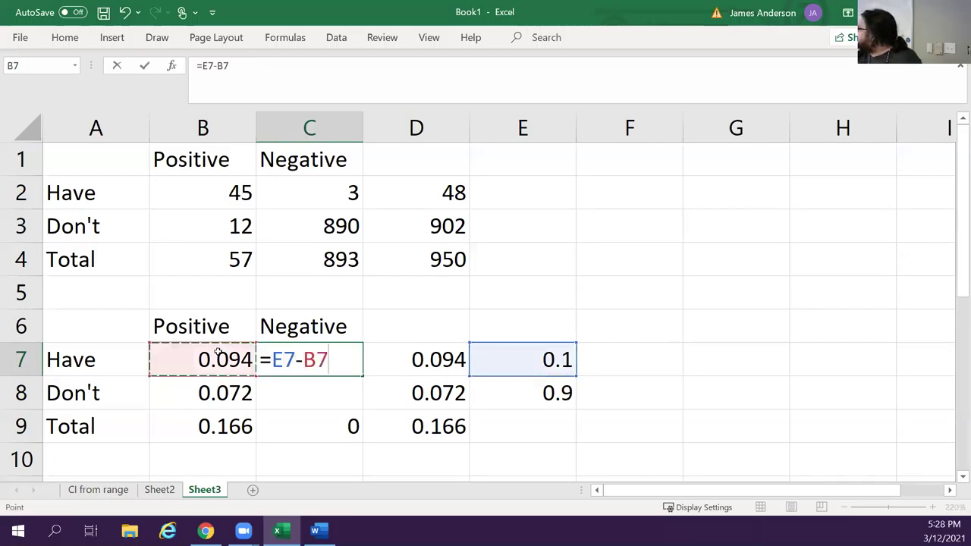
{"action": "key", "text": "Return"}
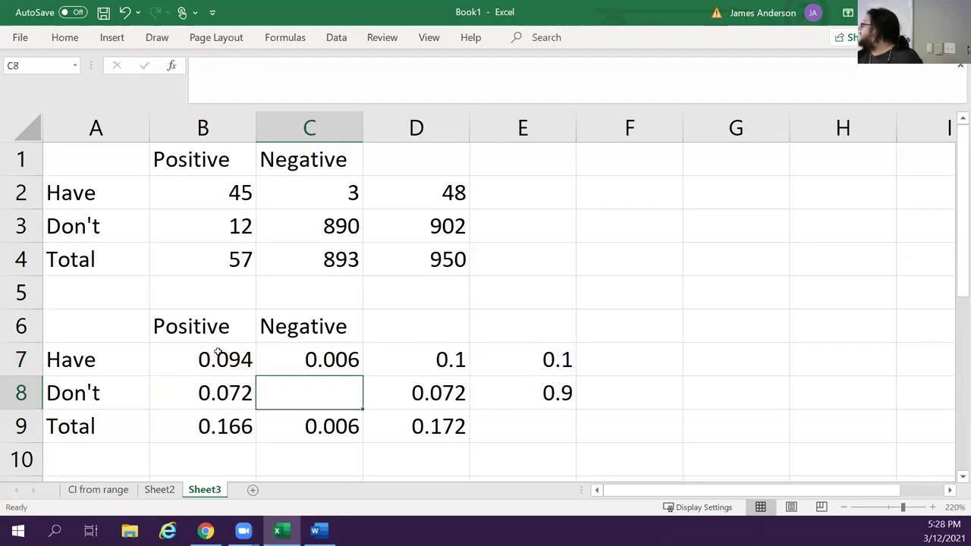
{"action": "key", "text": "Right"}
{"action": "key", "text": "Up"}
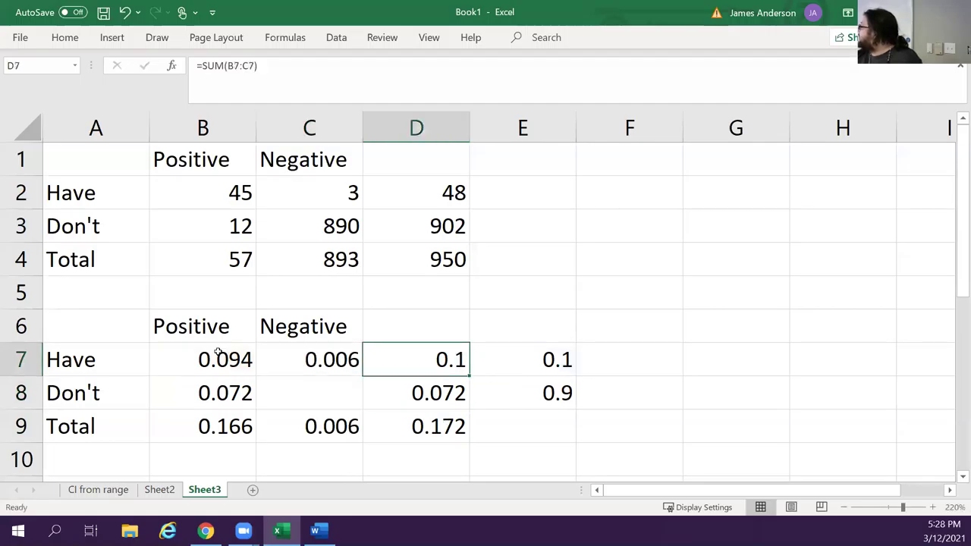
{"action": "key", "text": "Left"}
{"action": "key", "text": "Down"}
Step: Enter =1-B7-B8-C7 in C8 so Don't–Negative reads 0.828, then recheck B7 and C7
{"action": "type", "text": "="}
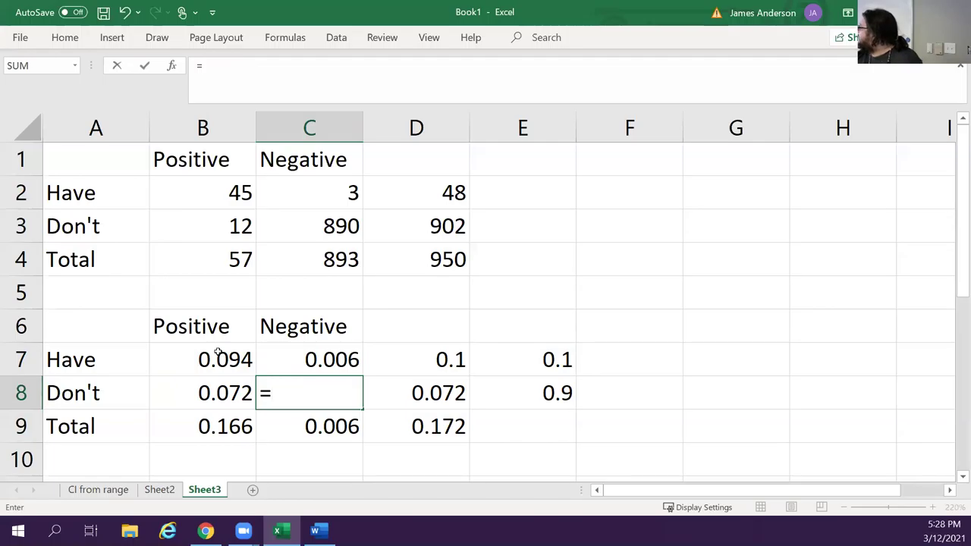
{"action": "type", "text": "1-"}
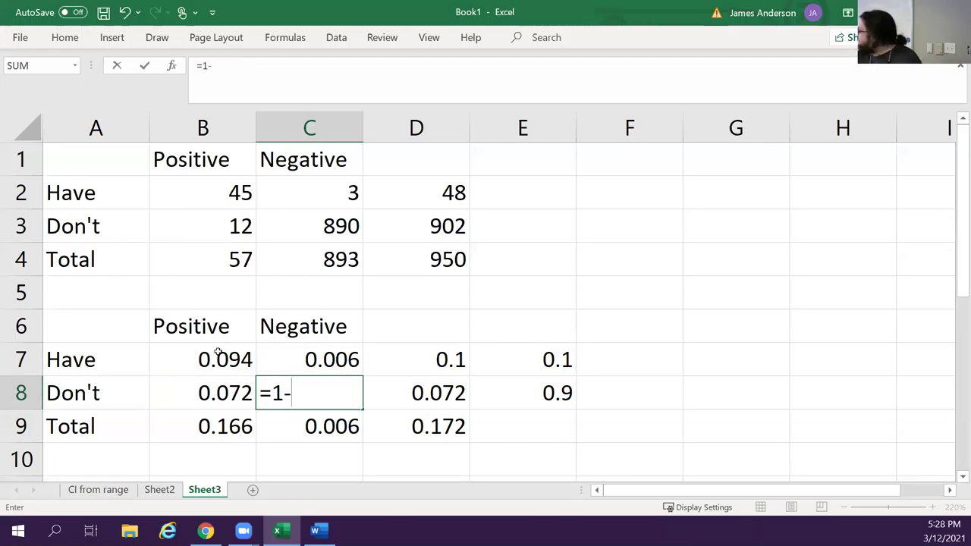
{"action": "left_click", "coordinate": [218, 351]}
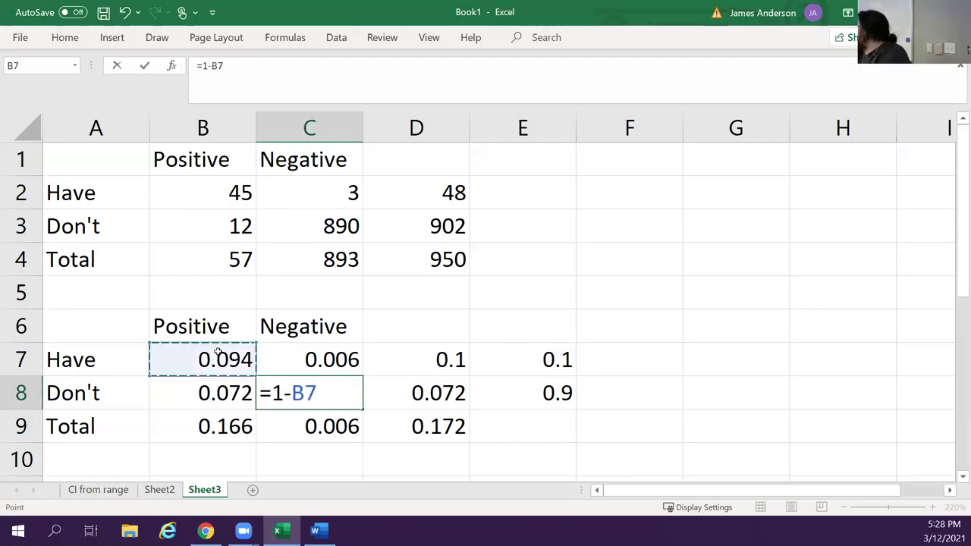
{"action": "type", "text": "-"}
{"action": "left_click", "coordinate": [220, 388]}
{"action": "type", "text": "-"}
{"action": "left_click", "coordinate": [282, 360]}
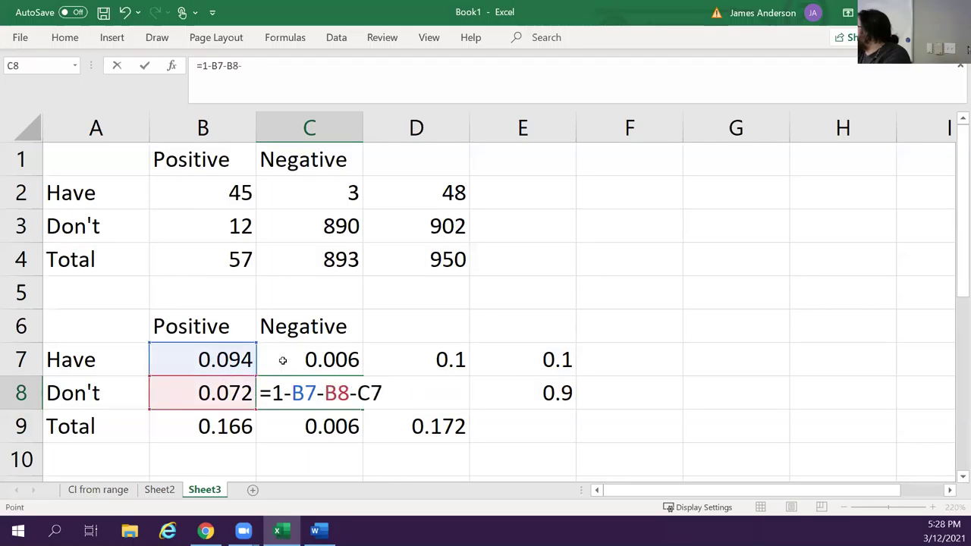
{"action": "key", "text": "Return"}
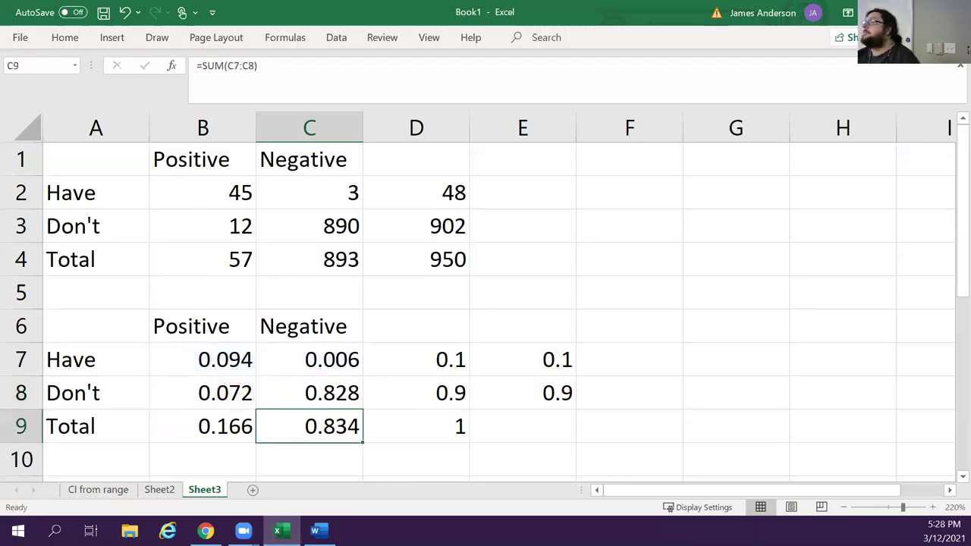
{"action": "key", "text": "Left"}
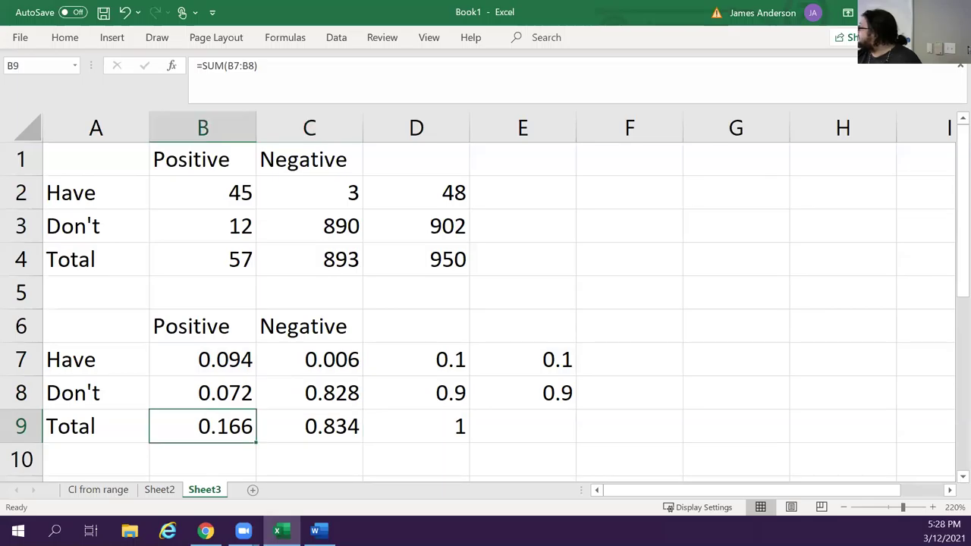
{"action": "key", "text": "Up"}
{"action": "key", "text": "Up"}
{"action": "left_click", "coordinate": [309, 360]}
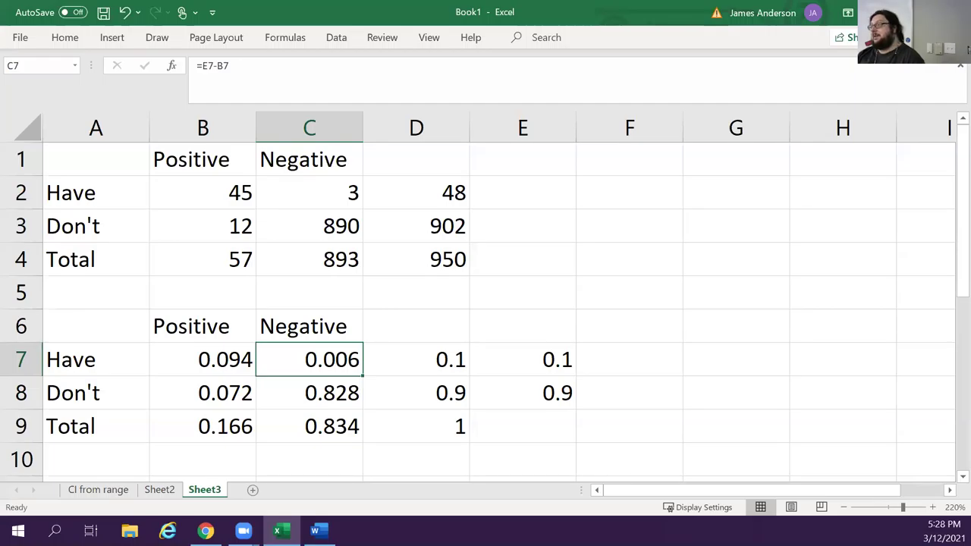
Step: Change the prevalence in E7 from 0.1 to 0.05
{"action": "left_click", "coordinate": [225, 359]}
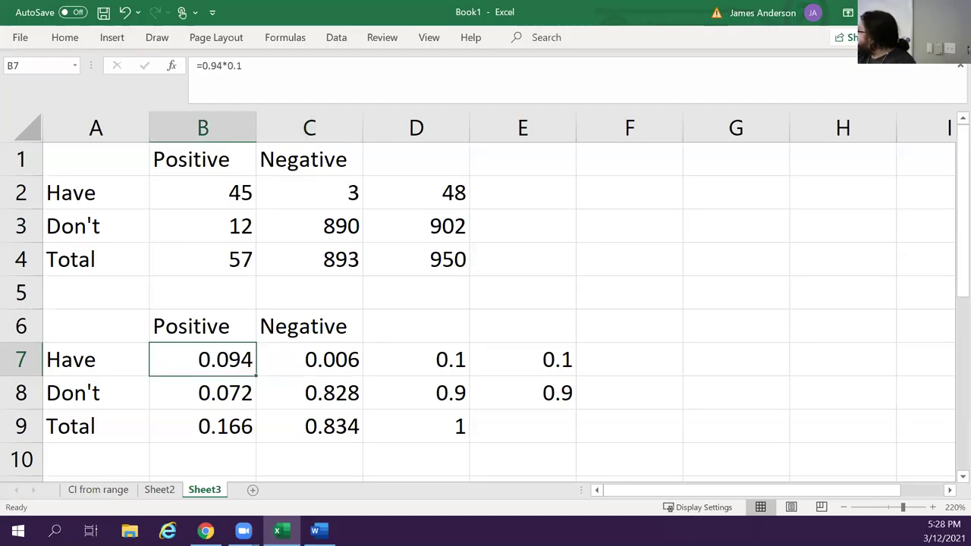
{"action": "left_click", "coordinate": [310, 359]}
{"action": "left_click", "coordinate": [523, 360]}
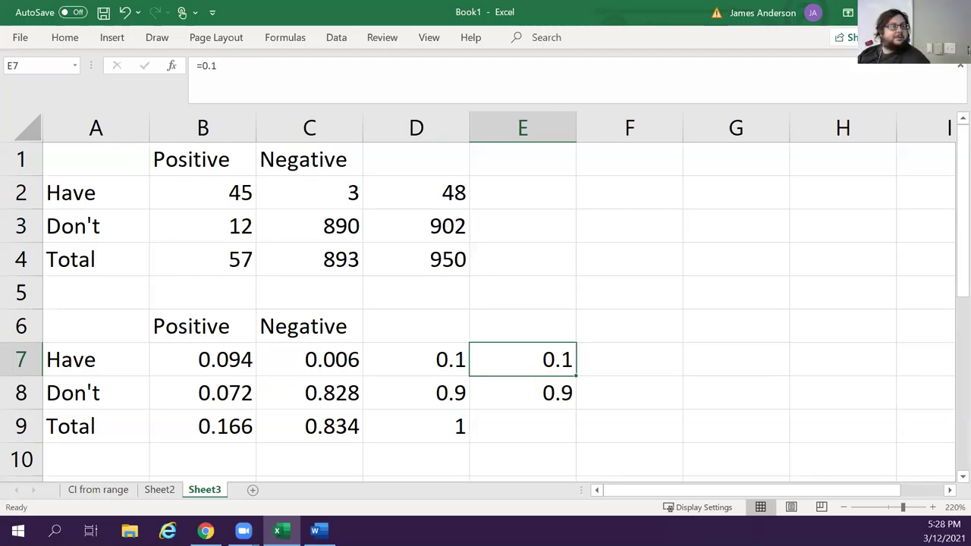
{"action": "key", "text": "F2"}
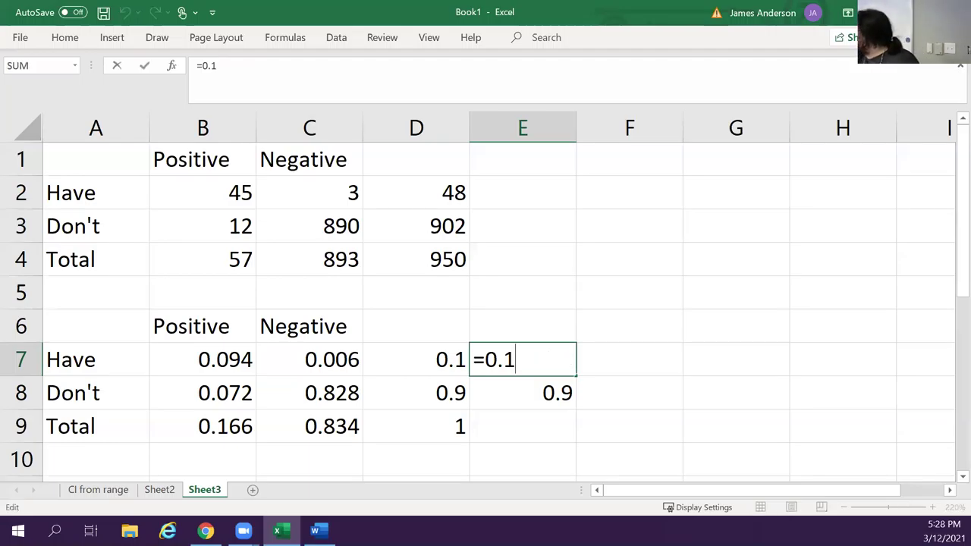
{"action": "key", "text": "BackSpace"}
{"action": "type", "text": "05"}
{"action": "key", "text": "Return"}
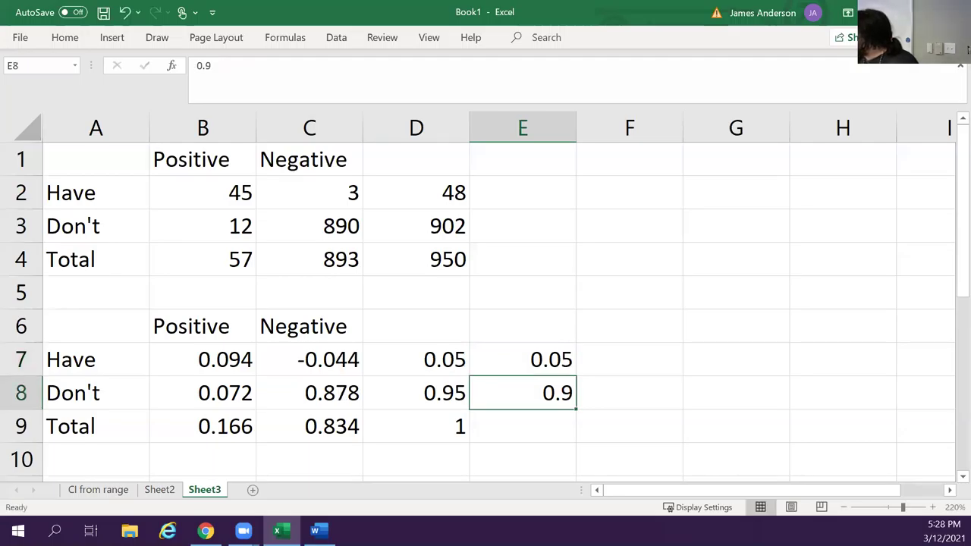
Step: Update B7 from =0.94*0.1 to =0.94*0.05 so Have–Positive becomes 0.047
{"action": "key", "text": "Up"}
{"action": "key", "text": "Left"}
{"action": "key", "text": "Left"}
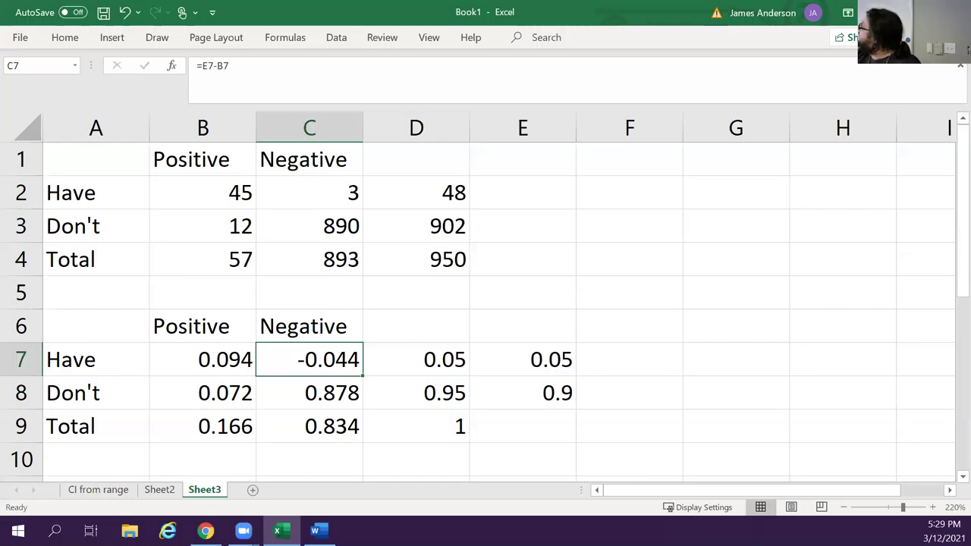
{"action": "left_click", "coordinate": [416, 360]}
{"action": "left_click", "coordinate": [309, 360]}
{"action": "left_click", "coordinate": [202, 359]}
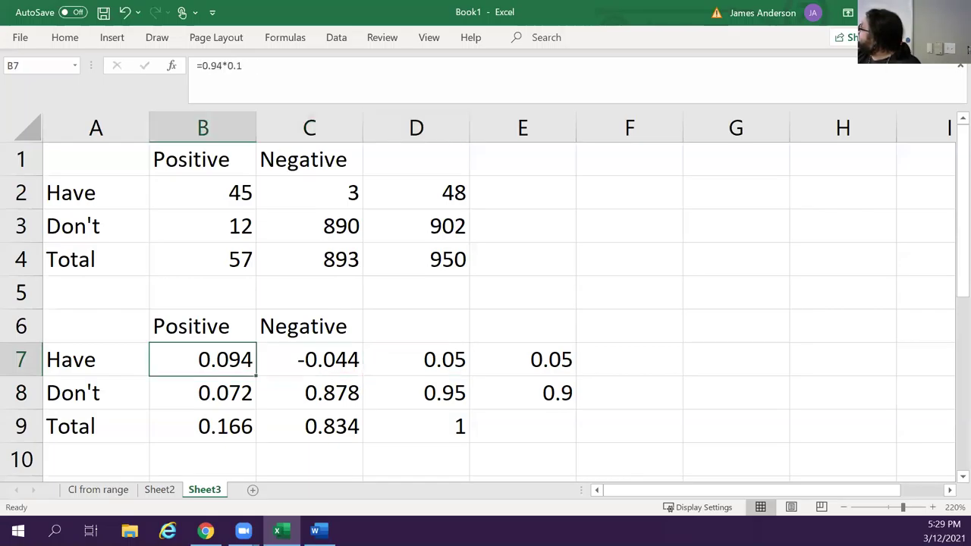
{"action": "key", "text": "F2"}
{"action": "key", "text": "BackSpace"}
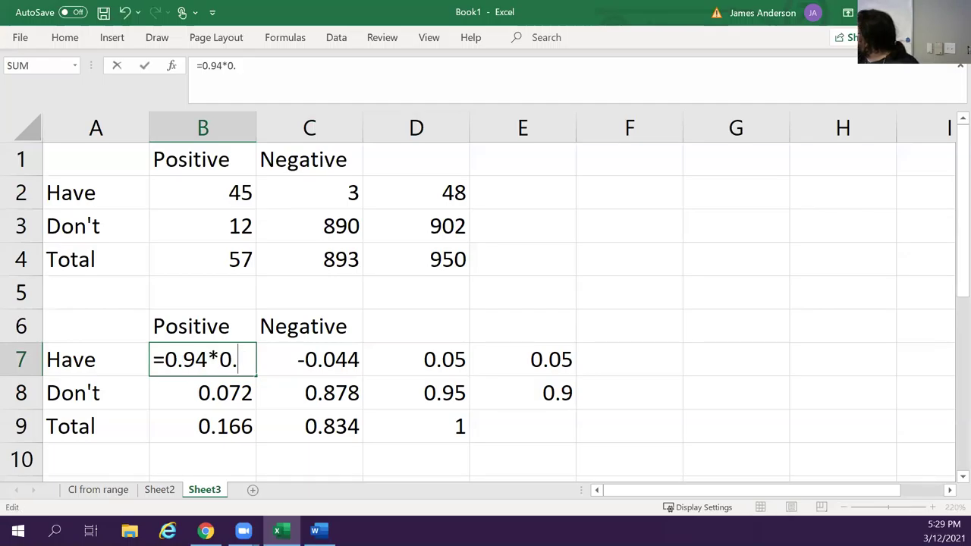
{"action": "type", "text": "05"}
{"action": "key", "text": "Return"}
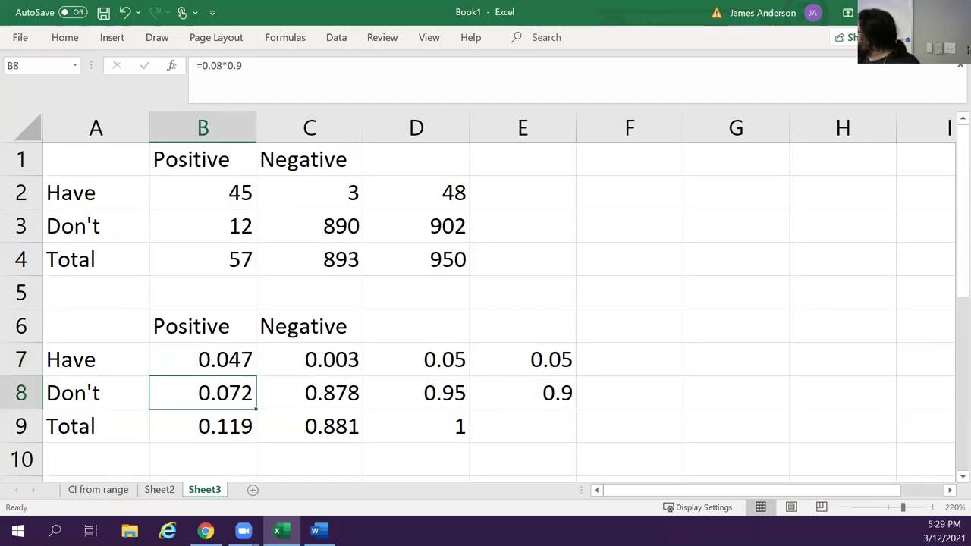
Step: Review the recalculated table: Have–Negative 0.003, Don't–Negative 0.878, column totals 0.119 and 0.881
{"action": "key", "text": "Up"}
{"action": "key", "text": "Right"}
{"action": "key", "text": "Right"}
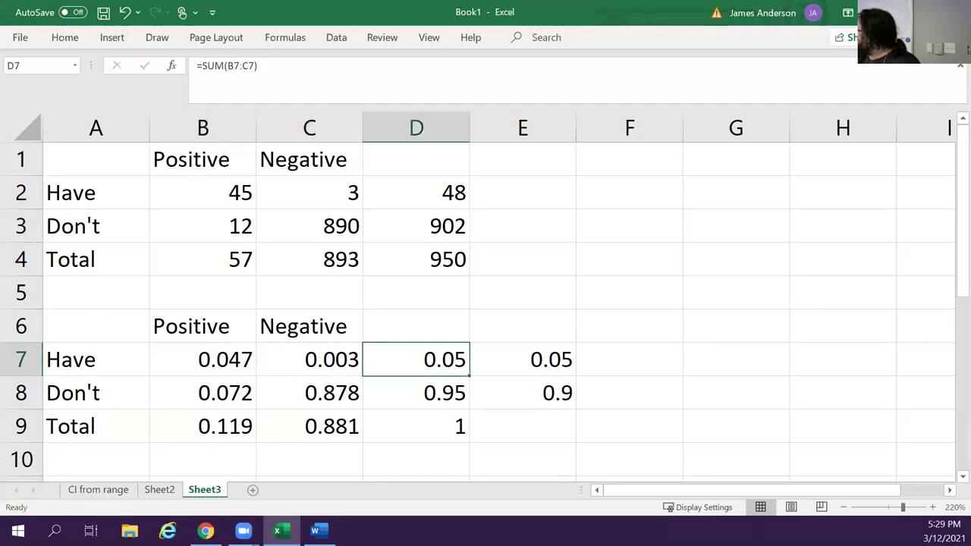
{"action": "key", "text": "Down"}
{"action": "key", "text": "Left"}
{"action": "key", "text": "Left"}
{"action": "key", "text": "Down"}
{"action": "key", "text": "Up"}
{"action": "key", "text": "Up"}
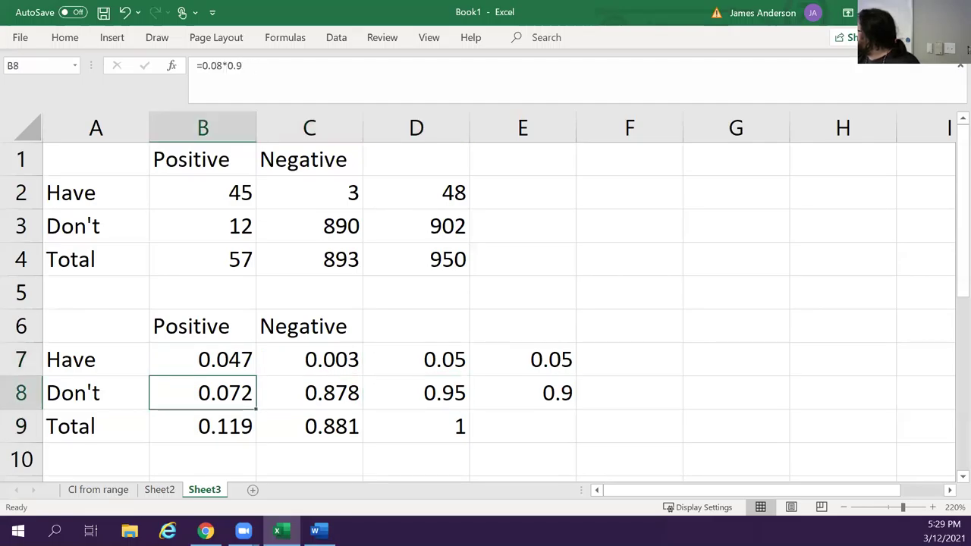
{"action": "key", "text": "Right"}
{"action": "key", "text": "Right"}
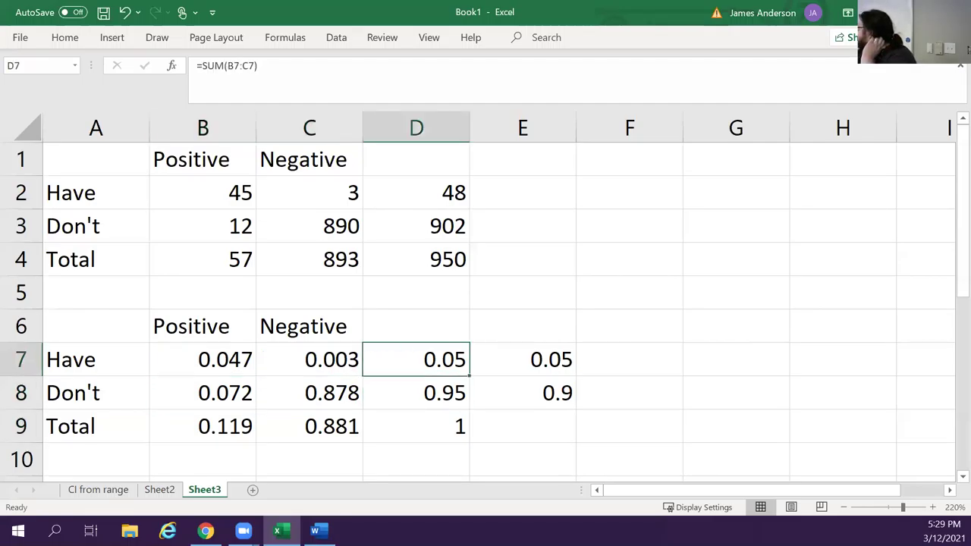
{"action": "key", "text": "Left"}
{"action": "key", "text": "Left"}
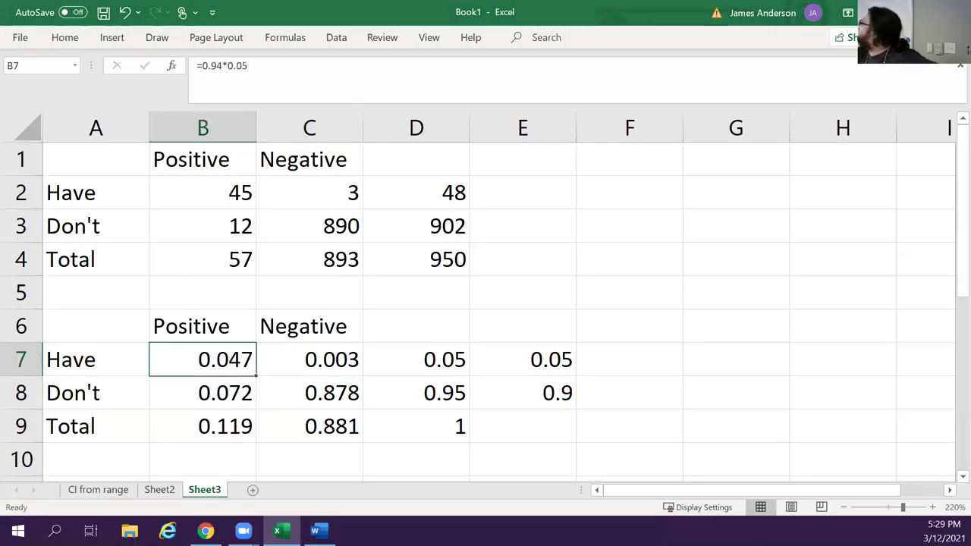
{"action": "key", "text": "Right"}
{"action": "key", "text": "Right"}
{"action": "key", "text": "Right"}
{"action": "key", "text": "Down"}
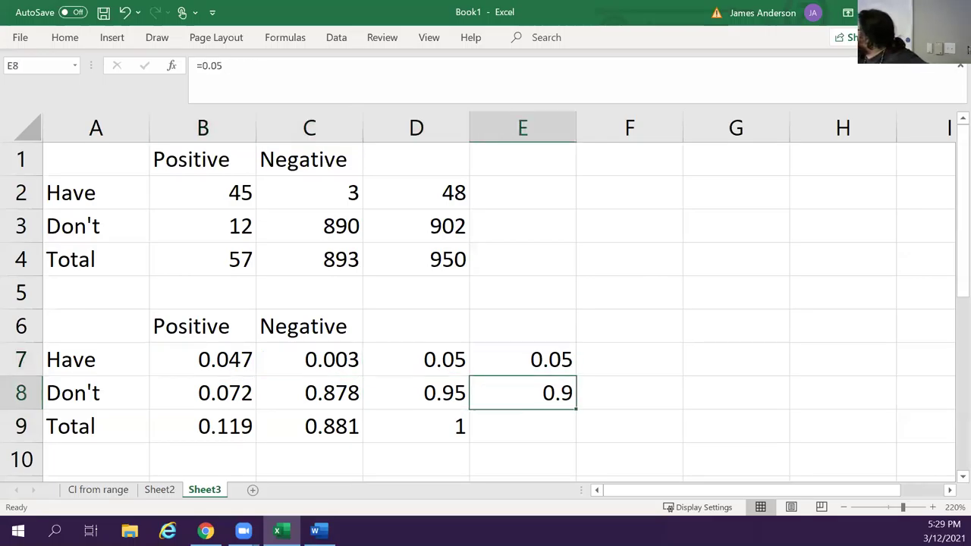
{"action": "key", "text": "Left"}
{"action": "key", "text": "Left"}
{"action": "key", "text": "Up"}
{"action": "key", "text": "Left"}
{"action": "key", "text": "Down"}
{"action": "key", "text": "Right"}
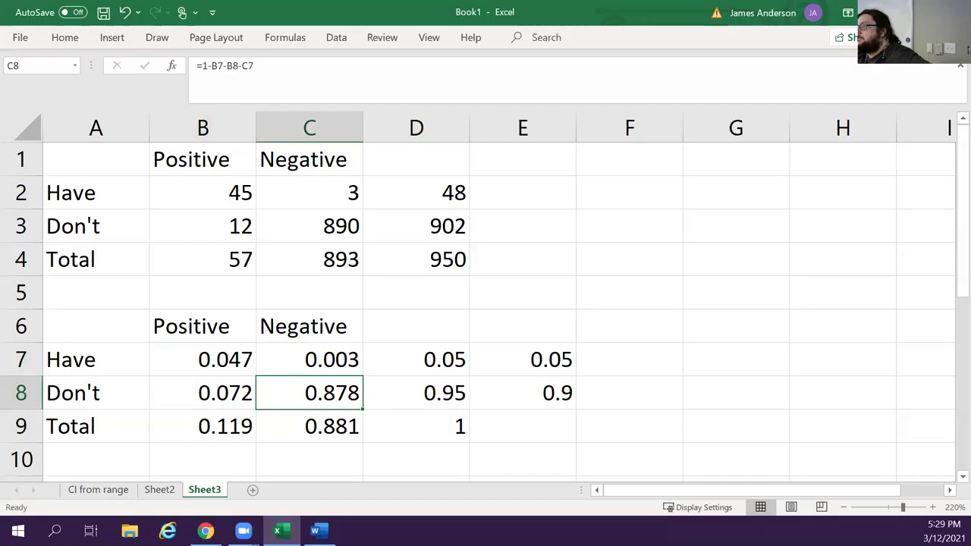
{"action": "key", "text": "Right"}
{"action": "key", "text": "Right"}
{"action": "key", "text": "Right"}
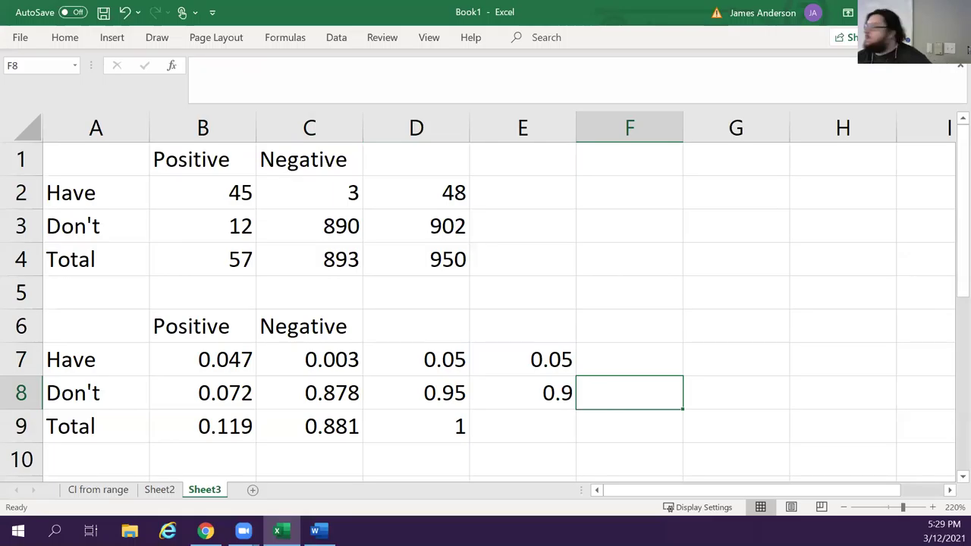
{"action": "key", "text": "Left"}
{"action": "key", "text": "Left"}
{"action": "key", "text": "Left"}
{"action": "key", "text": "Left"}
{"action": "key", "text": "Up"}
{"action": "key", "text": "Down"}
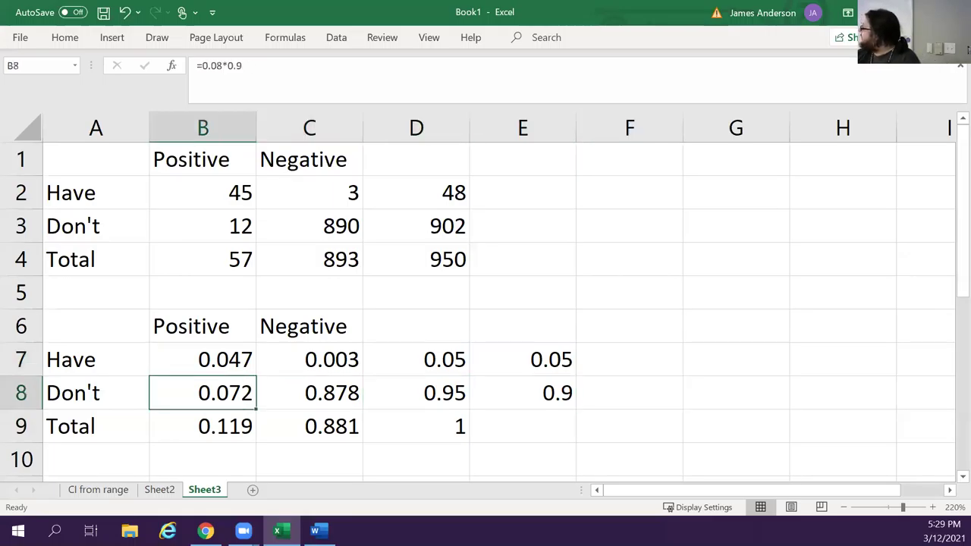
Step: Enter =B7/B9 in B11, giving P(have | positive) of 0.394957983
{"action": "key", "text": "Down"}
{"action": "key", "text": "Down"}
{"action": "key", "text": "Down"}
{"action": "type", "text": "="}
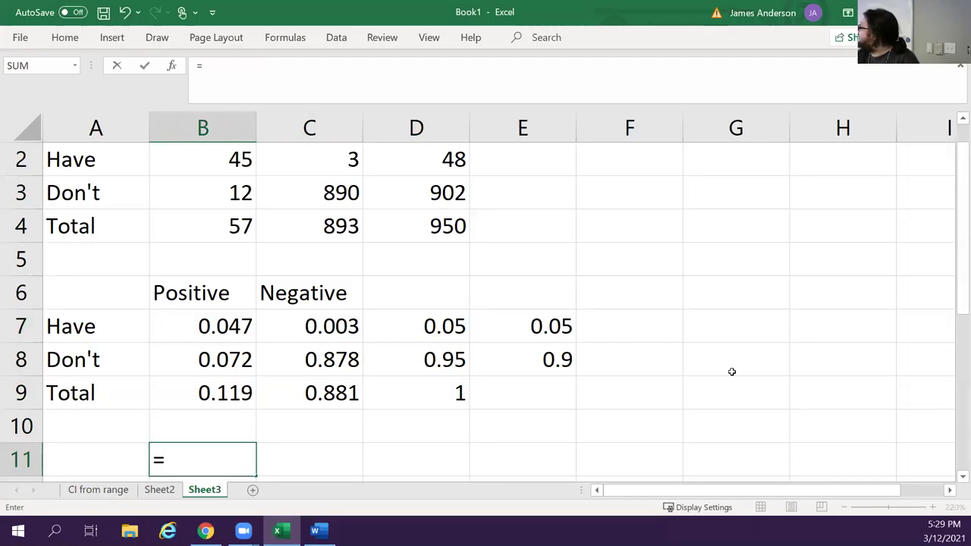
{"action": "left_click", "coordinate": [197, 325]}
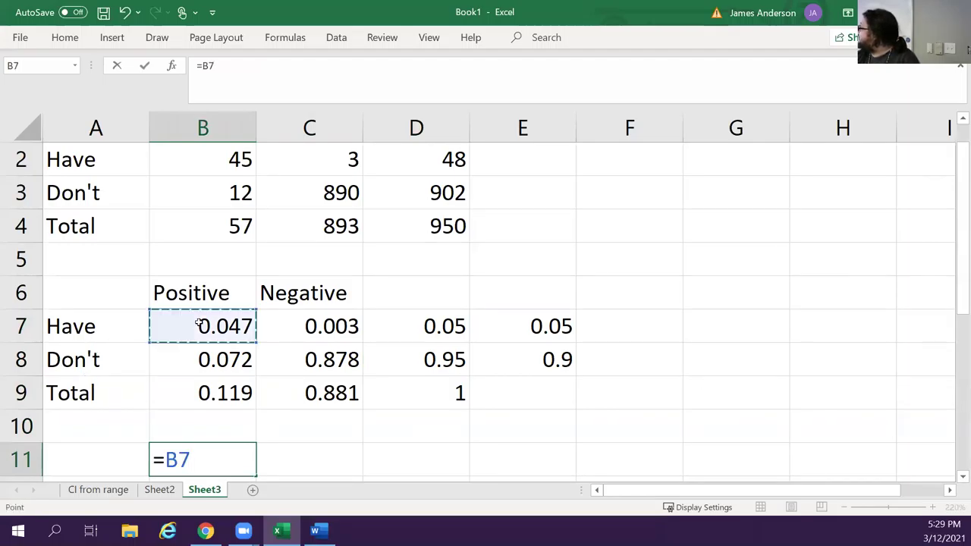
{"action": "type", "text": "/"}
{"action": "scroll", "coordinate": [222, 385], "scroll_direction": "up", "scroll_amount": 1}
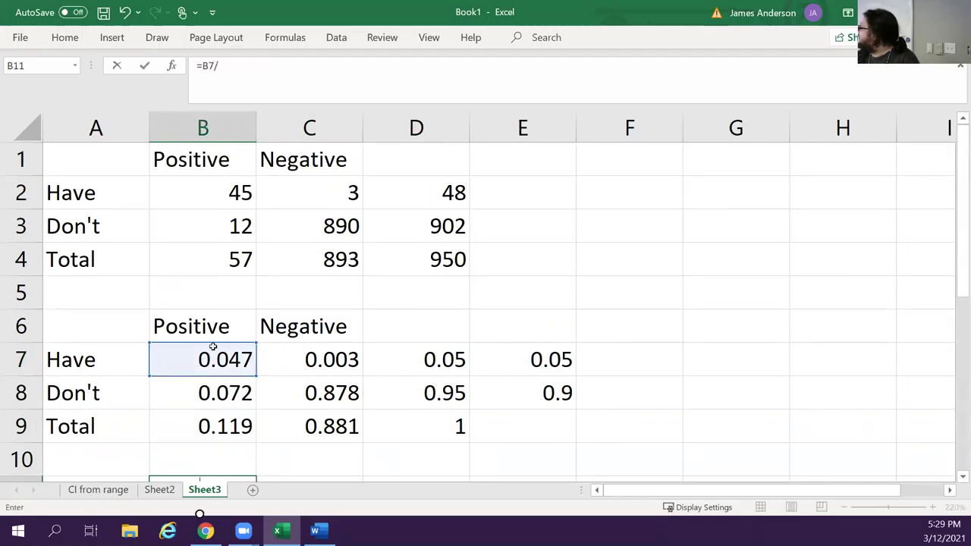
{"action": "left_click", "coordinate": [224, 430]}
{"action": "scroll", "coordinate": [228, 425], "scroll_direction": "down", "scroll_amount": 1}
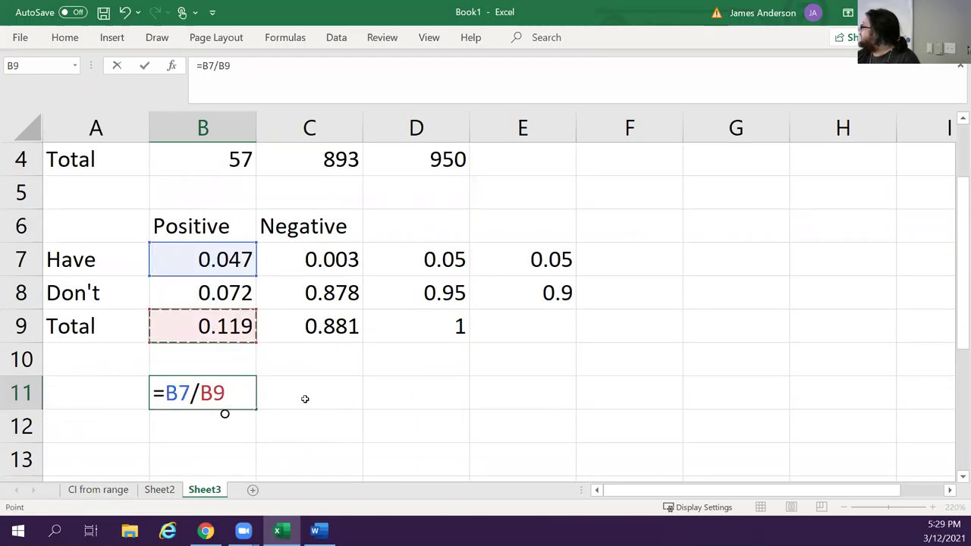
{"action": "key", "text": "Return"}
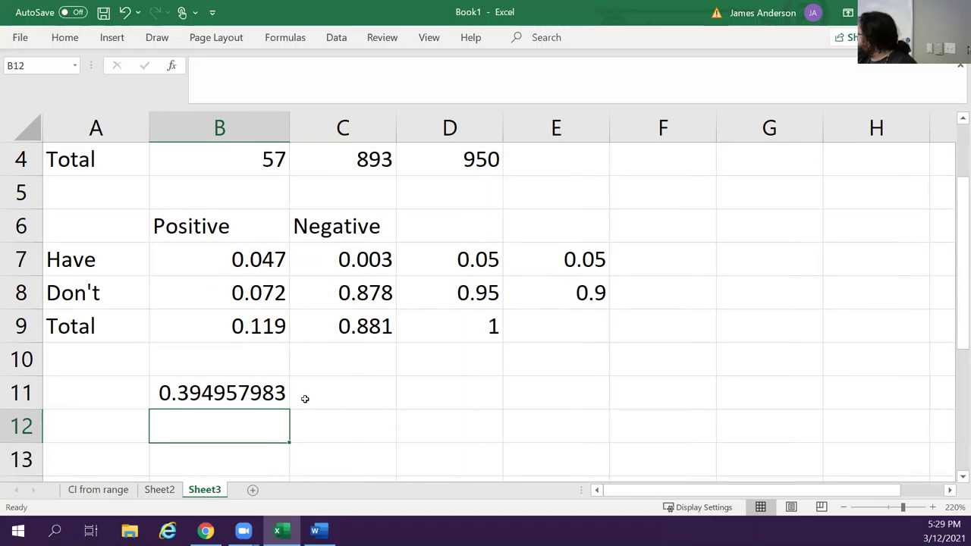
Step: Review the formulas behind the Have/Positive and Have/Negative probabilities
{"action": "key", "text": "Up"}
{"action": "key", "text": "Up"}
{"action": "key", "text": "Up"}
{"action": "key", "text": "Up"}
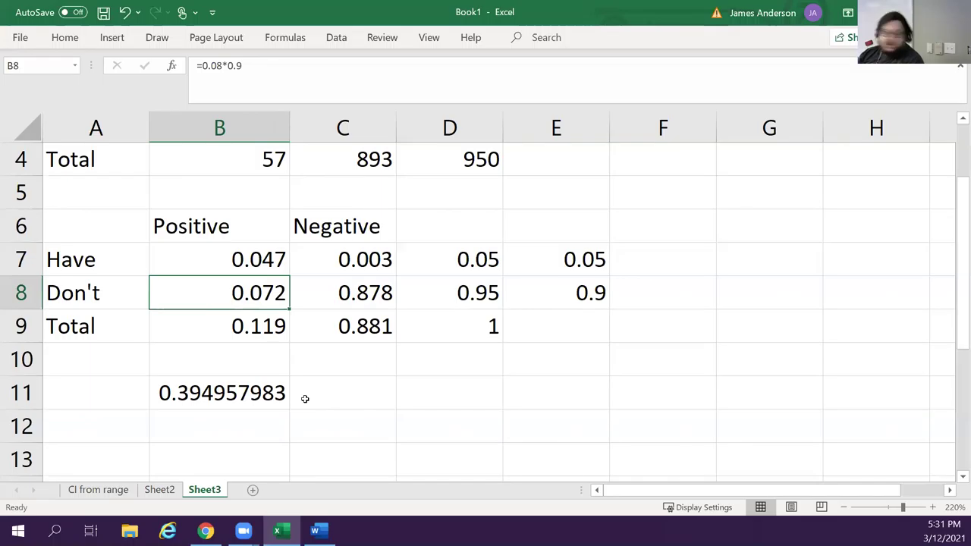
{"action": "key", "text": "Up"}
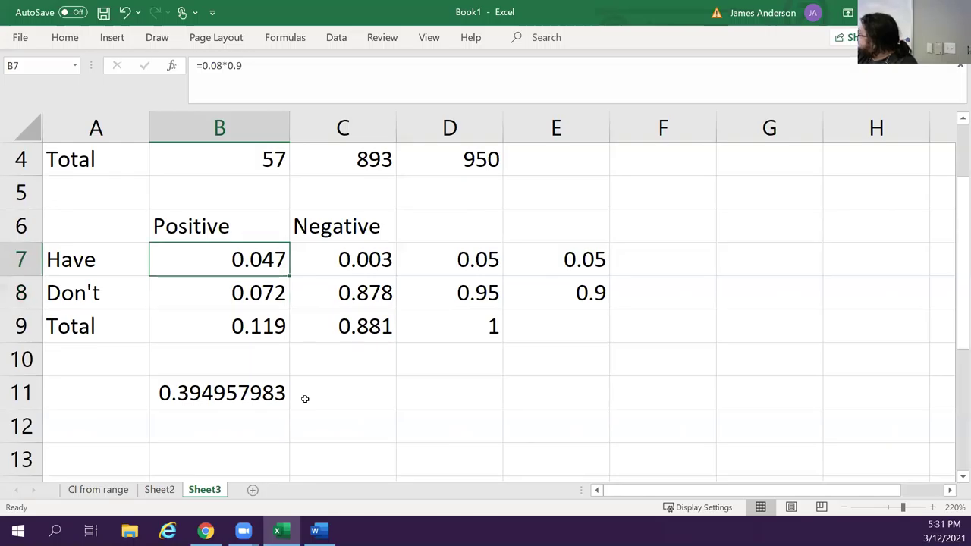
{"action": "key", "text": "Right"}
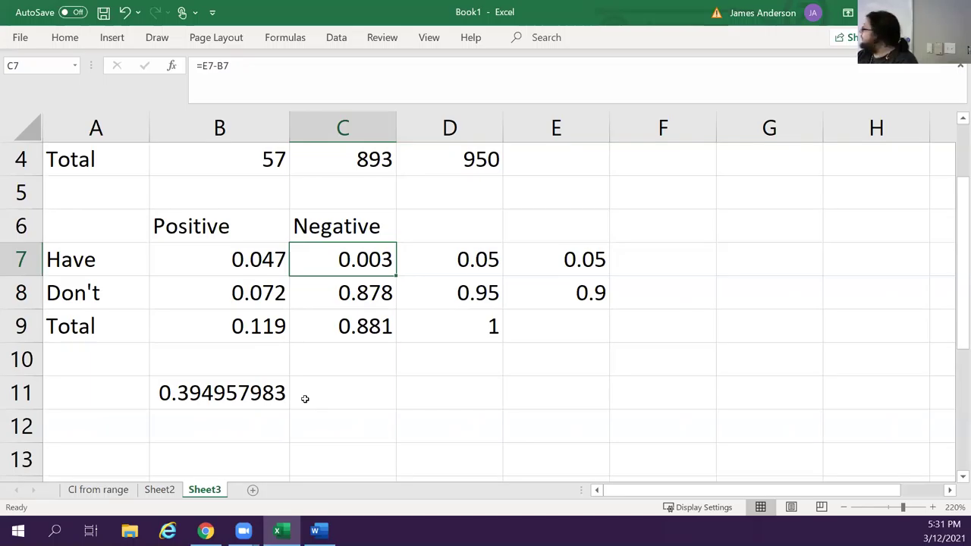
Step: Enter =C7/D7 in C11, giving P(have|negative) of 0.06
{"action": "key", "text": "Down"}
{"action": "key", "text": "Down"}
{"action": "key", "text": "Down"}
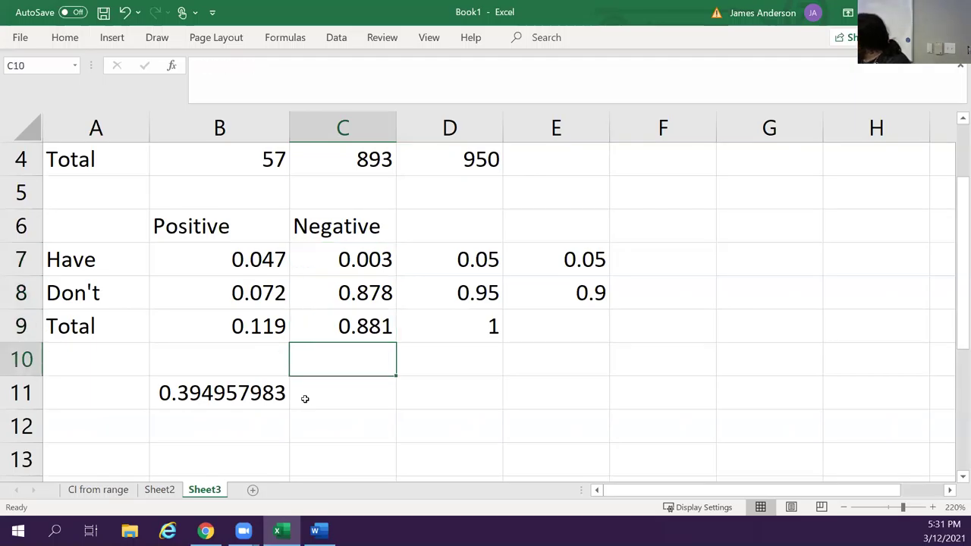
{"action": "left_click", "coordinate": [305, 399]}
{"action": "type", "text": "="}
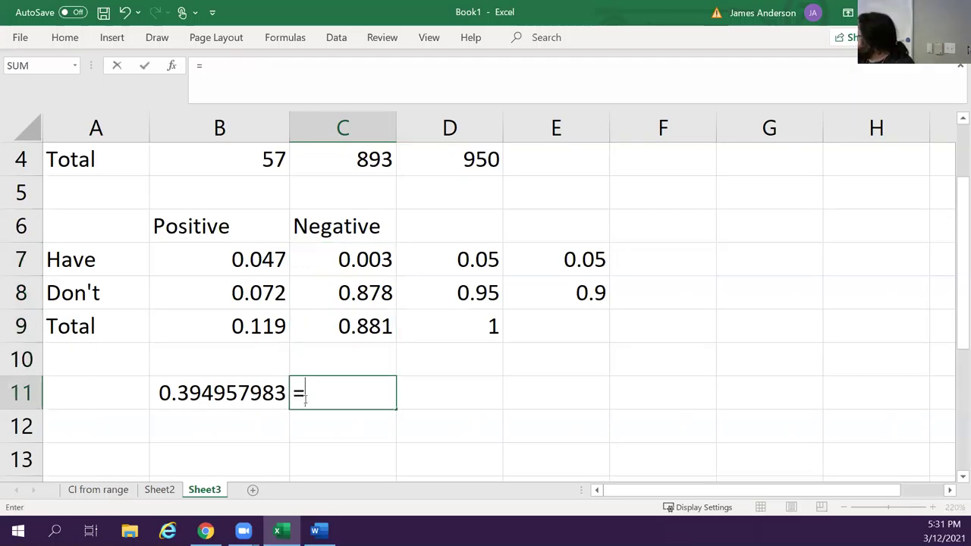
{"action": "left_click", "coordinate": [331, 252]}
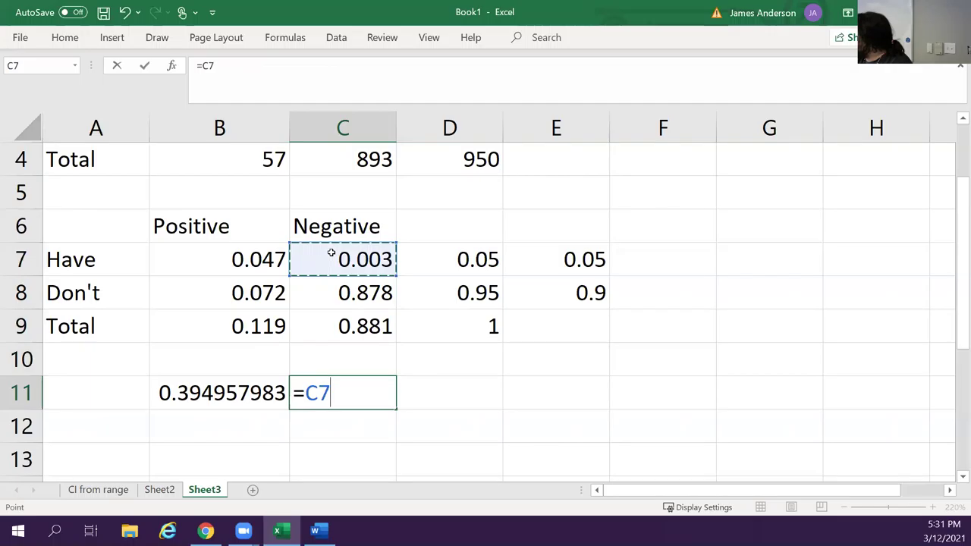
{"action": "type", "text": "/"}
{"action": "left_click", "coordinate": [481, 255]}
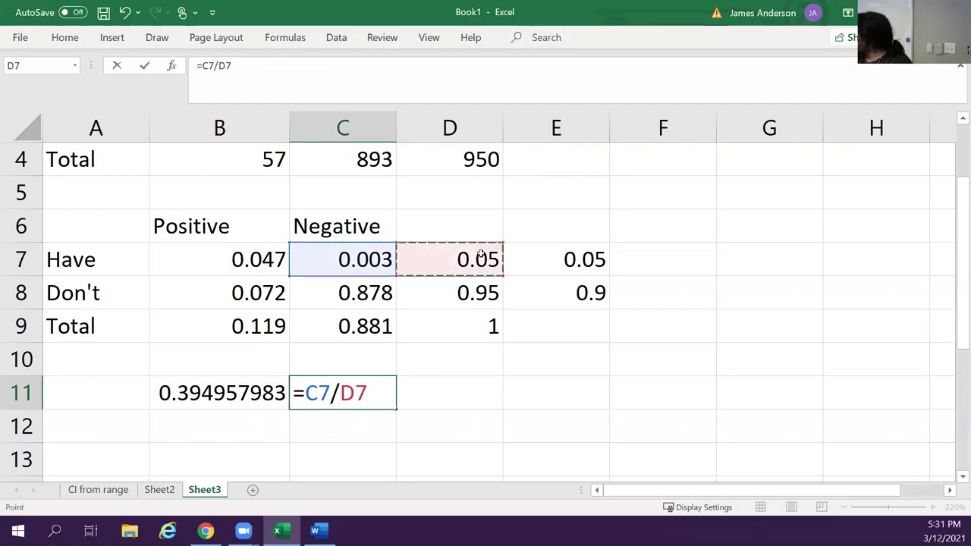
{"action": "key", "text": "Return"}
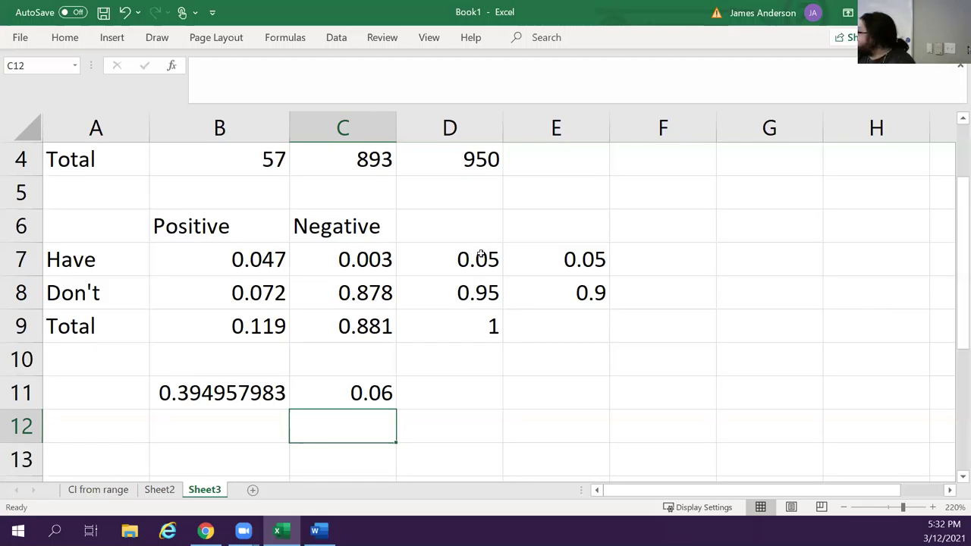
{"action": "key", "text": "Left"}
{"action": "key", "text": "Up"}
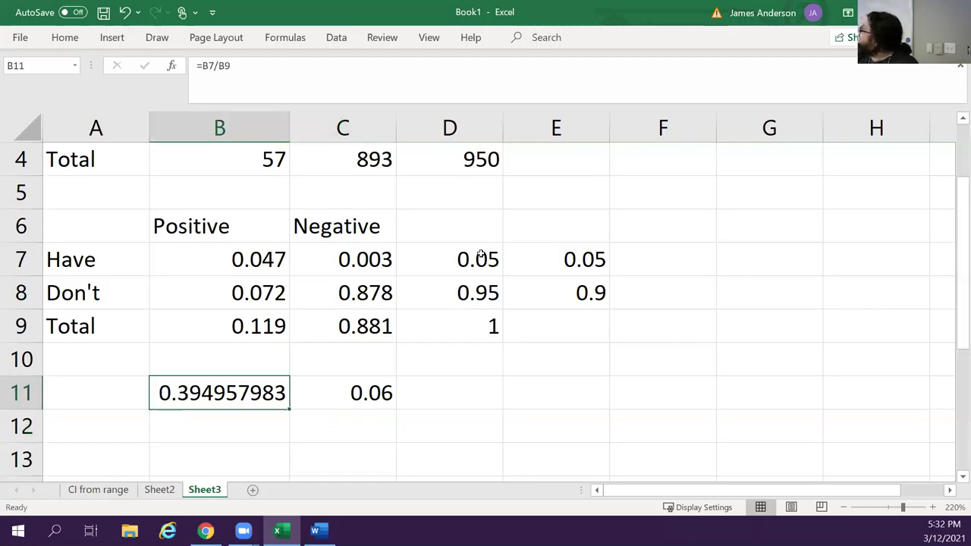
{"action": "key", "text": "Down"}
{"action": "type", "text": "="}
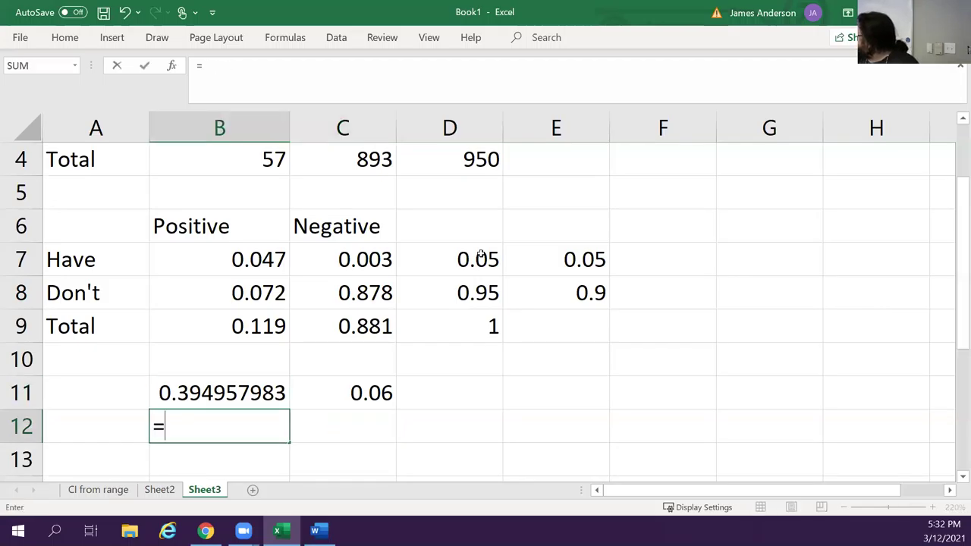
{"action": "left_click", "coordinate": [195, 390]}
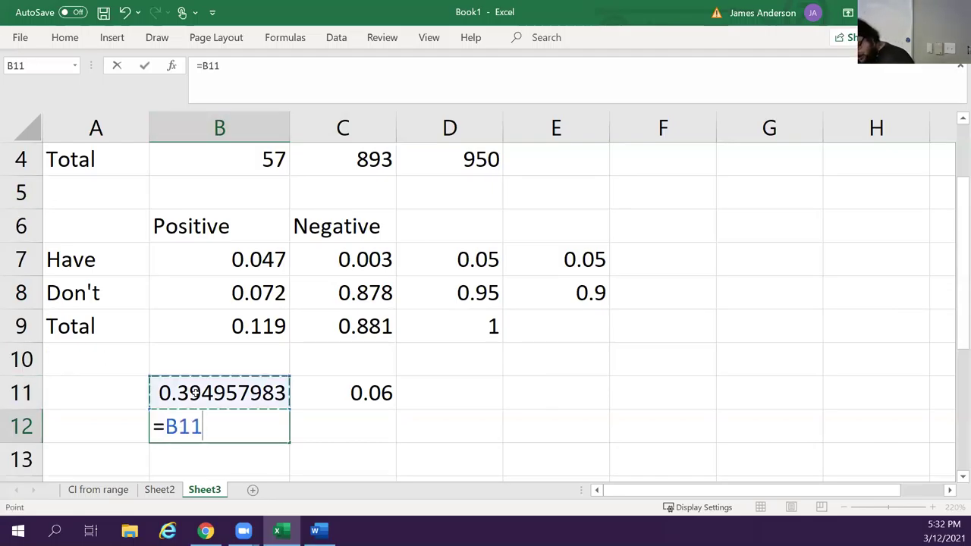
{"action": "type", "text": "^2"}
{"action": "key", "text": "ctrl+Return"}
{"action": "key", "text": "Down"}
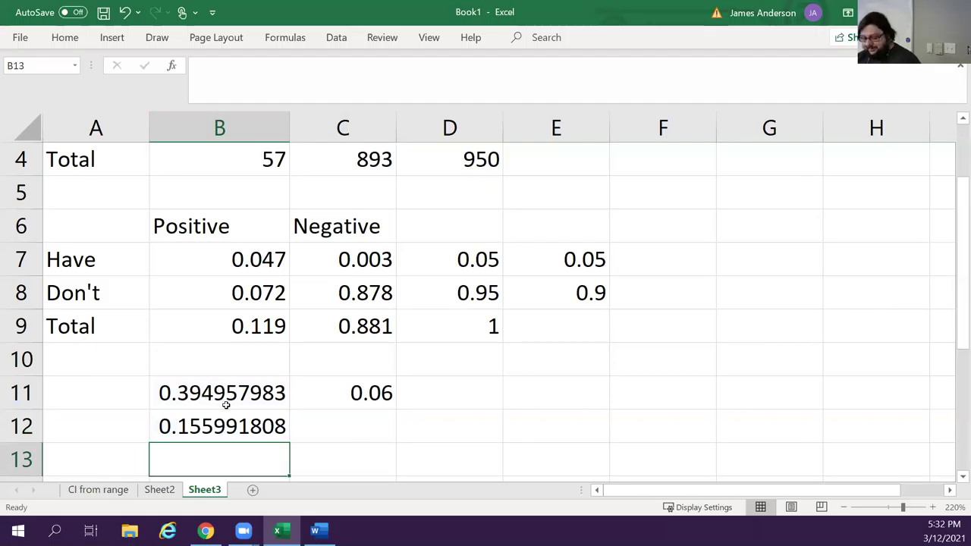
{"action": "key", "text": "Up"}
{"action": "type", "text": "=B11^2"}
{"action": "key", "text": "BackSpace"}
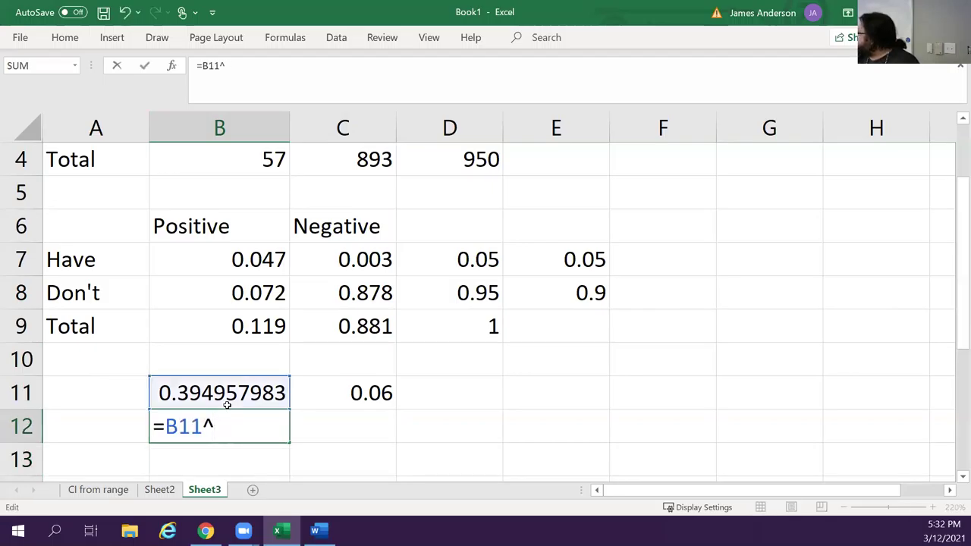
{"action": "type", "text": "3"}
{"action": "key", "text": "Return"}
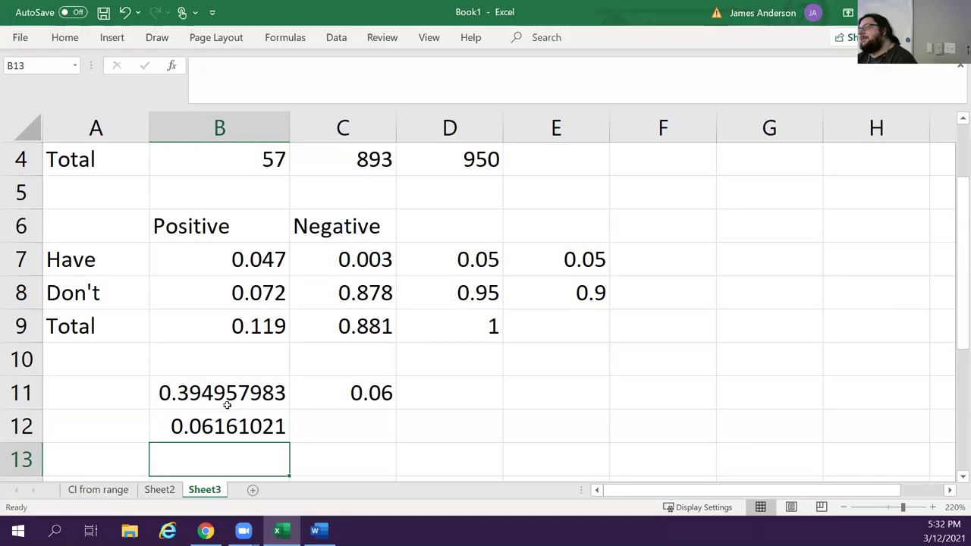
{"action": "key", "text": "Up"}
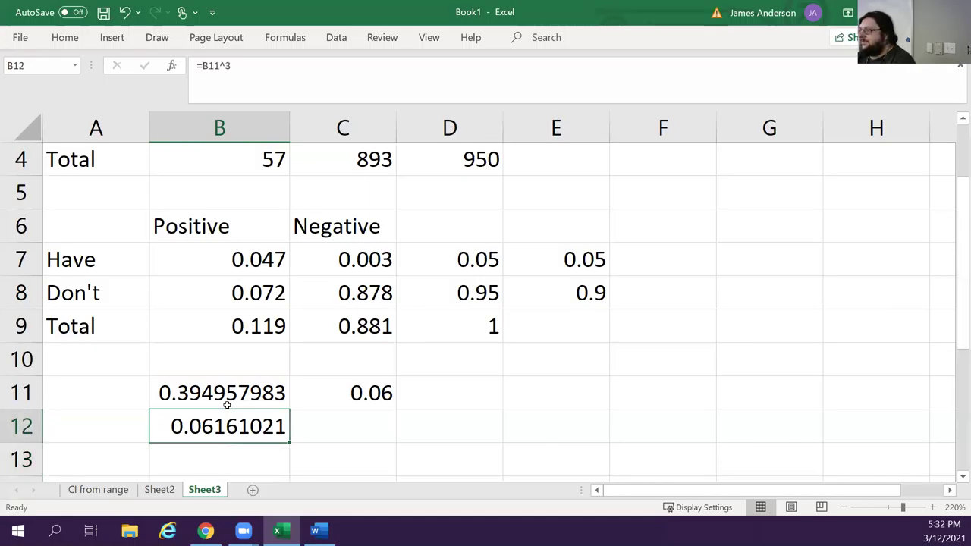
{"action": "key", "text": "Delete"}
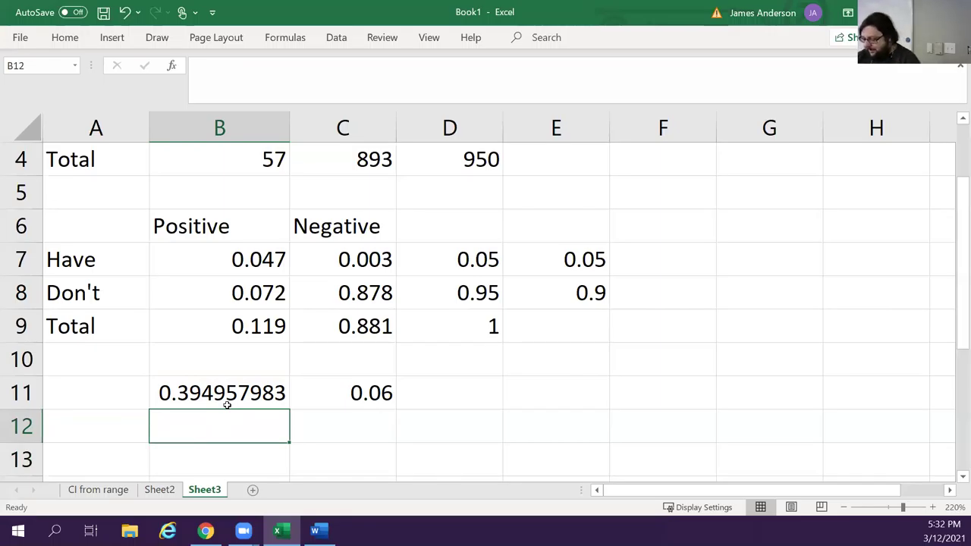
{"action": "type", "text": "="}
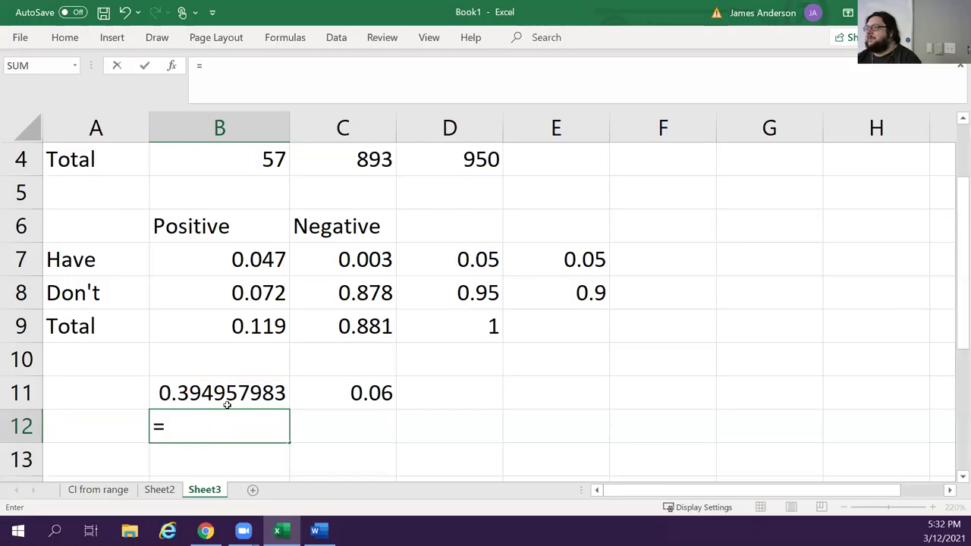
{"action": "type", "text": ".05*.05"}
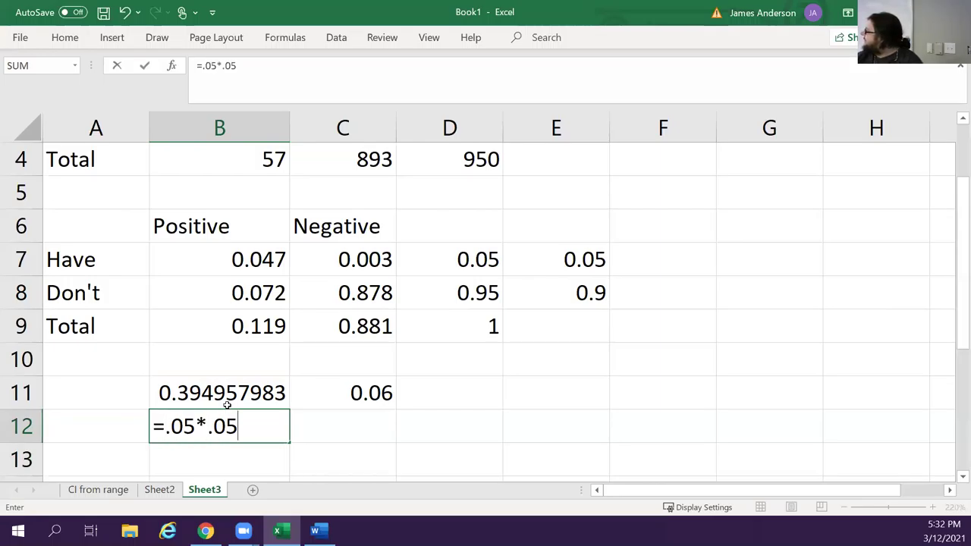
{"action": "key", "text": "Return"}
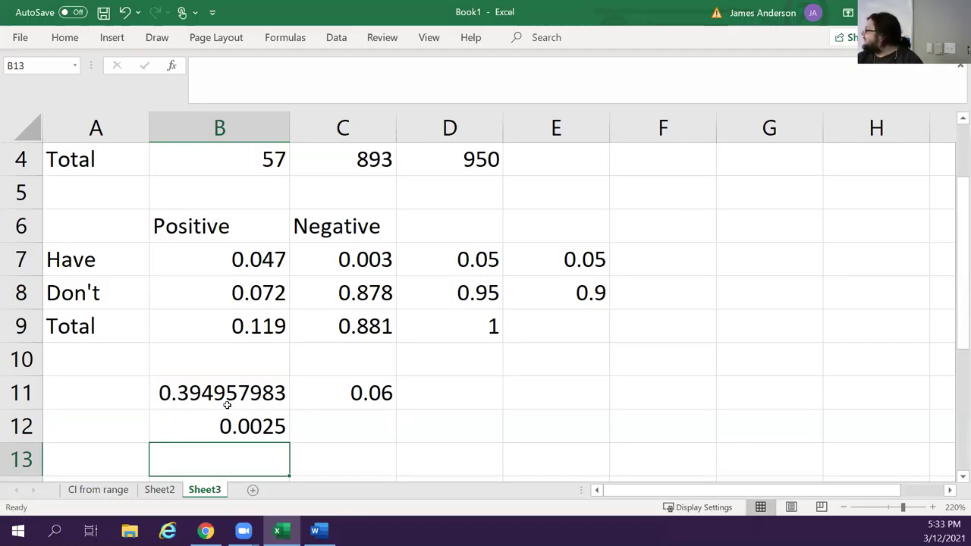
{"action": "key", "text": "Up"}
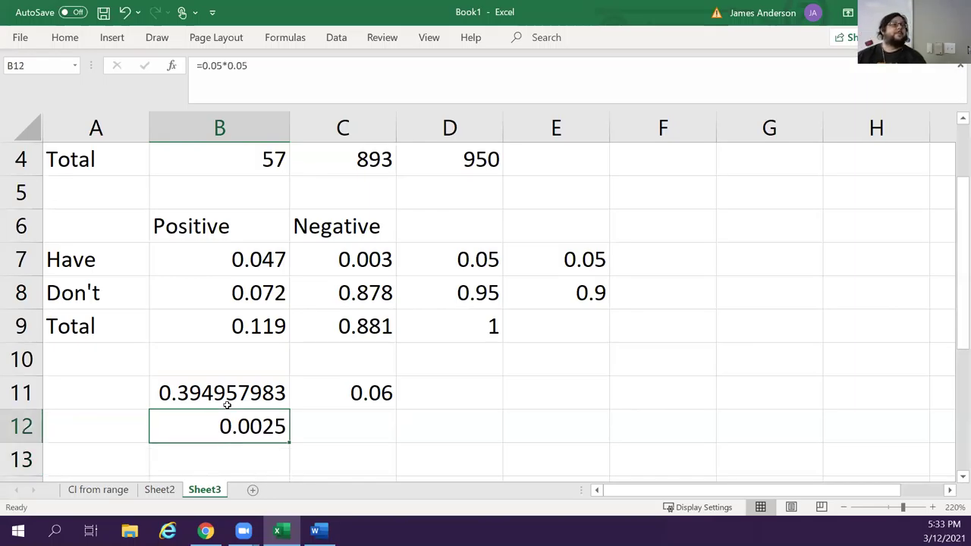
{"action": "key", "text": "Delete"}
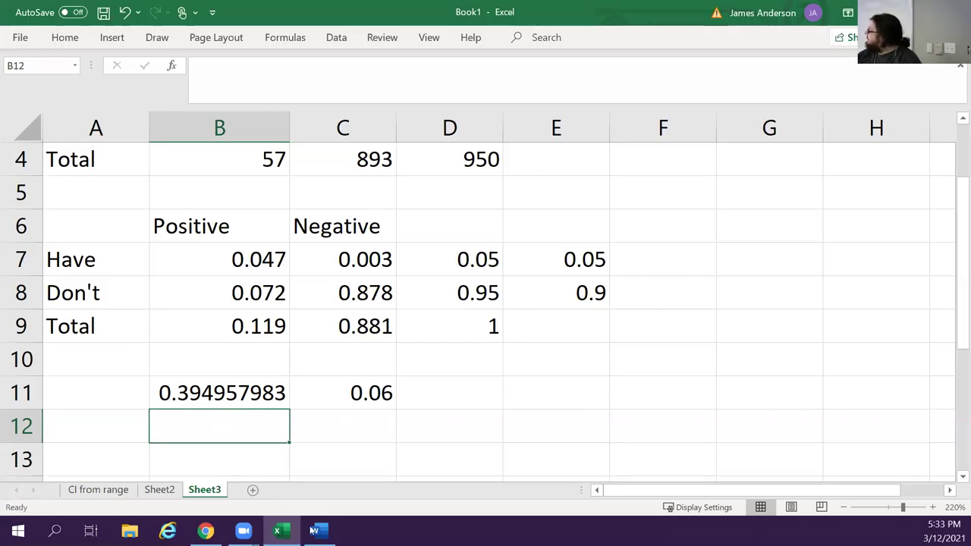
Step: Rename the Sheet3 tab to 'Bayes Madness', correcting a mis-capitalised first attempt
{"action": "right_click", "coordinate": [203, 480]}
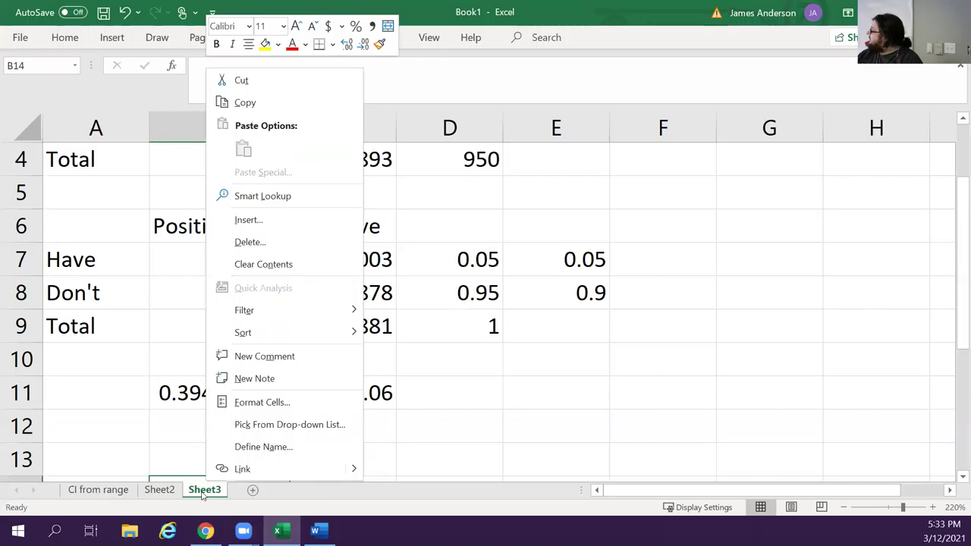
{"action": "right_click", "coordinate": [205, 490]}
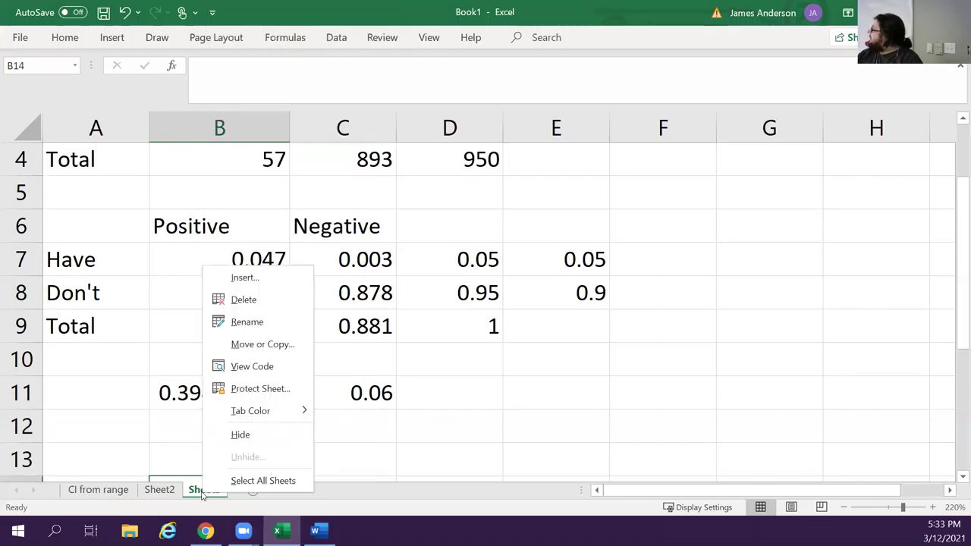
{"action": "left_click", "coordinate": [220, 321]}
{"action": "type", "text": "b"}
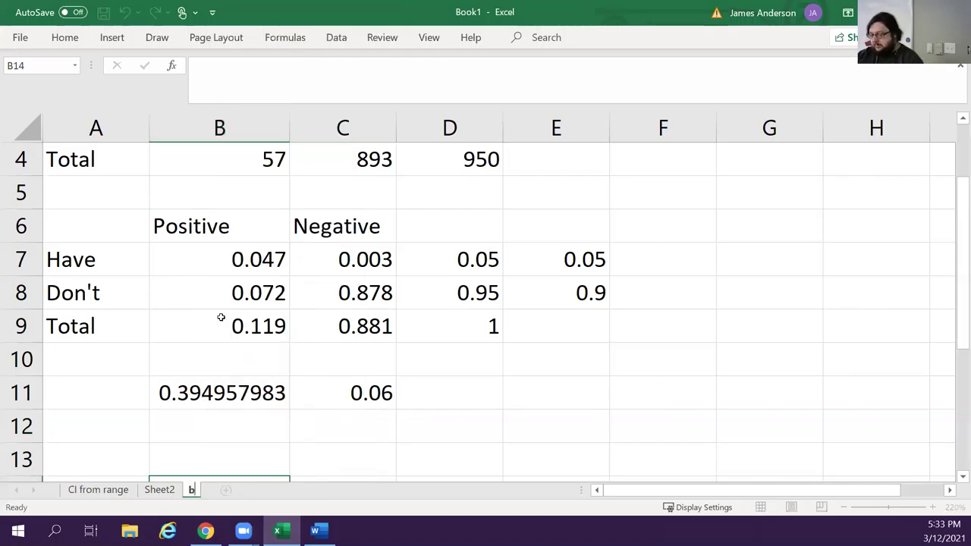
{"action": "type", "text": "AYES mADNESS"}
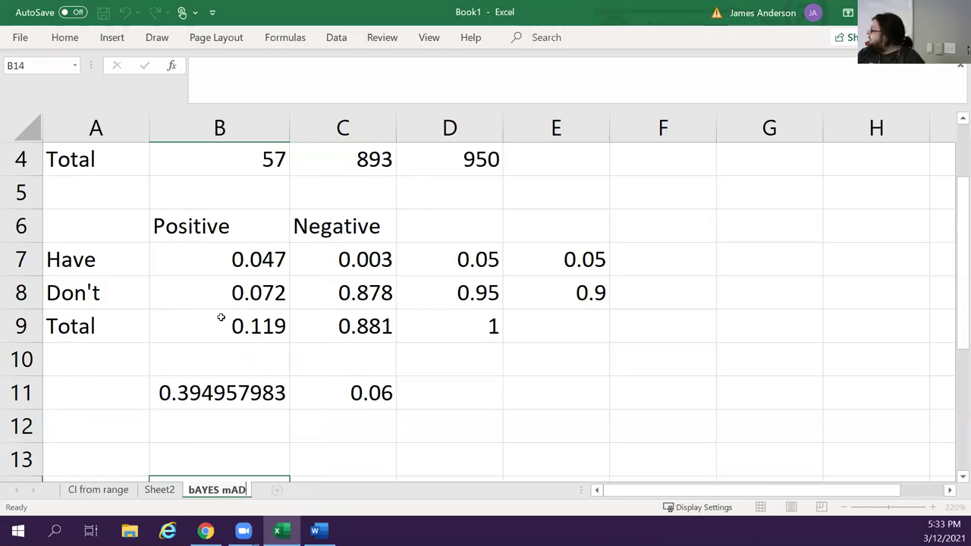
{"action": "key", "text": "BackSpace"}
{"action": "key", "text": "BackSpace"}
{"action": "key", "text": "BackSpace"}
{"action": "key", "text": "BackSpace"}
{"action": "key", "text": "BackSpace"}
{"action": "key", "text": "BackSpace"}
{"action": "key", "text": "BackSpace"}
{"action": "key", "text": "BackSpace"}
{"action": "key", "text": "BackSpace"}
{"action": "key", "text": "BackSpace"}
{"action": "key", "text": "BackSpace"}
{"action": "key", "text": "BackSpace"}
{"action": "key", "text": "BackSpace"}
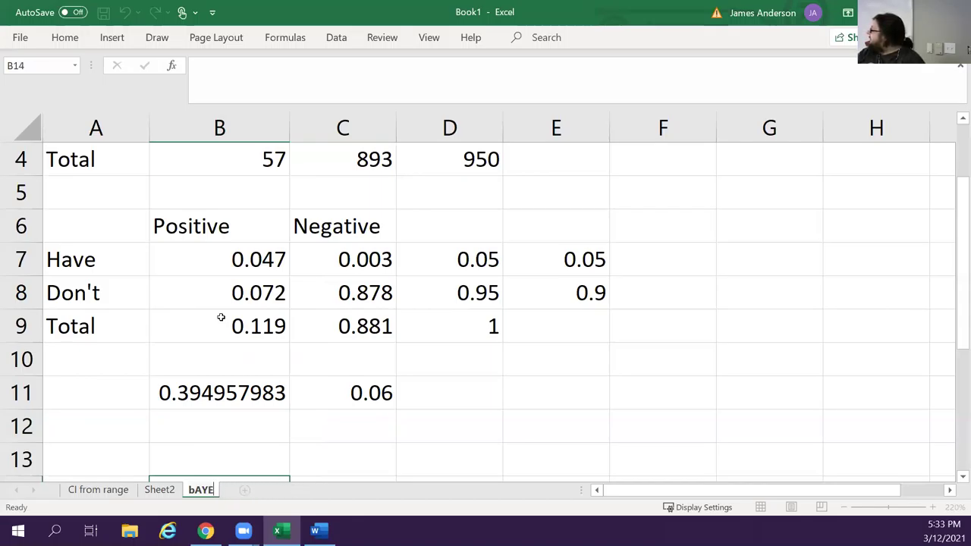
{"action": "type", "text": "Ba"}
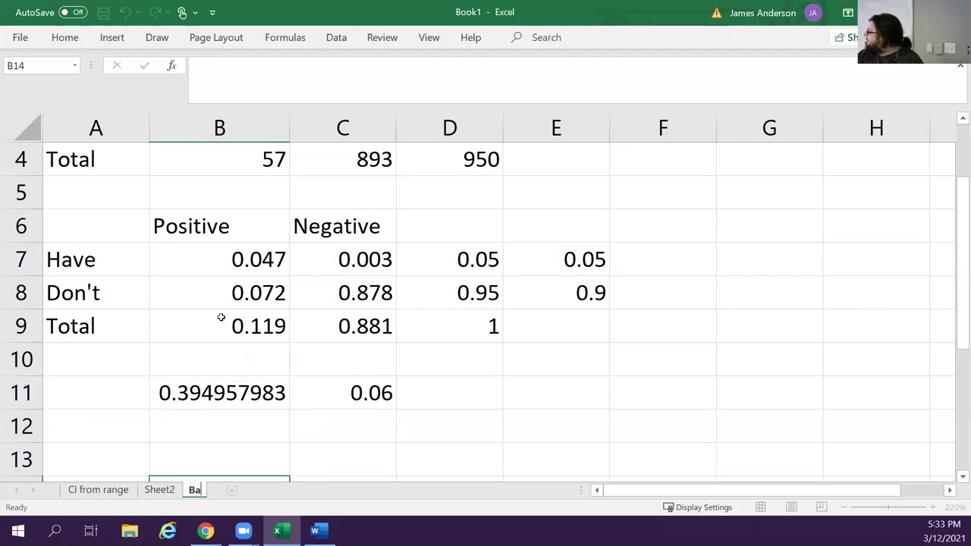
{"action": "type", "text": "yes Madness"}
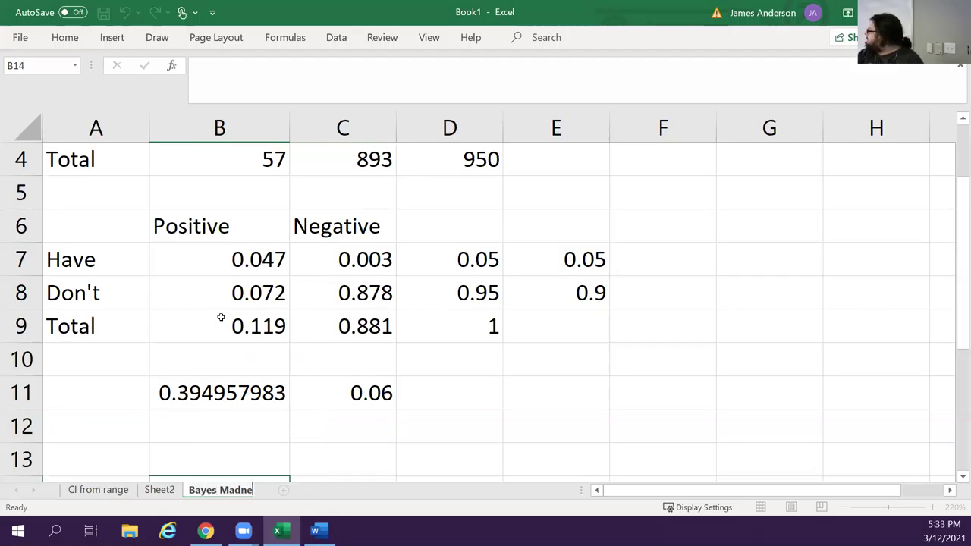
{"action": "key", "text": "Return"}
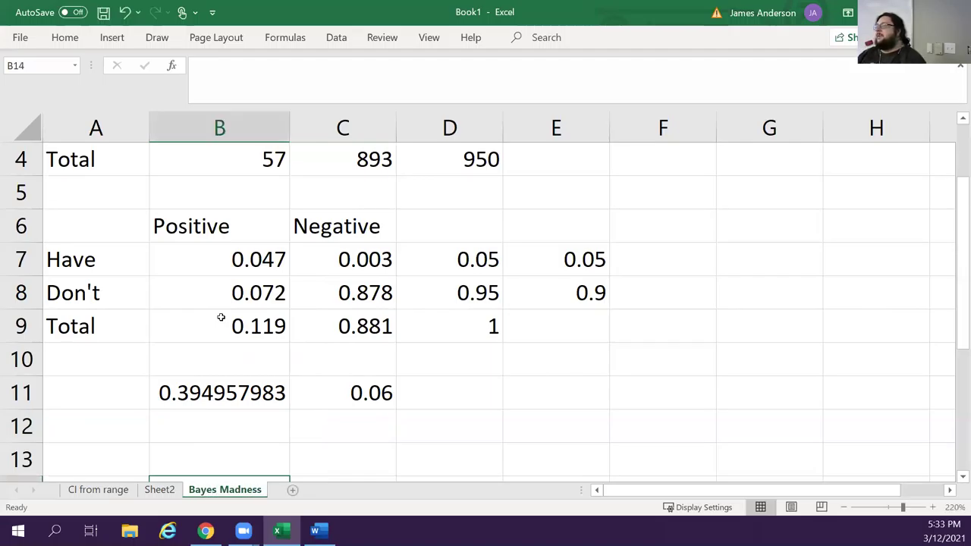